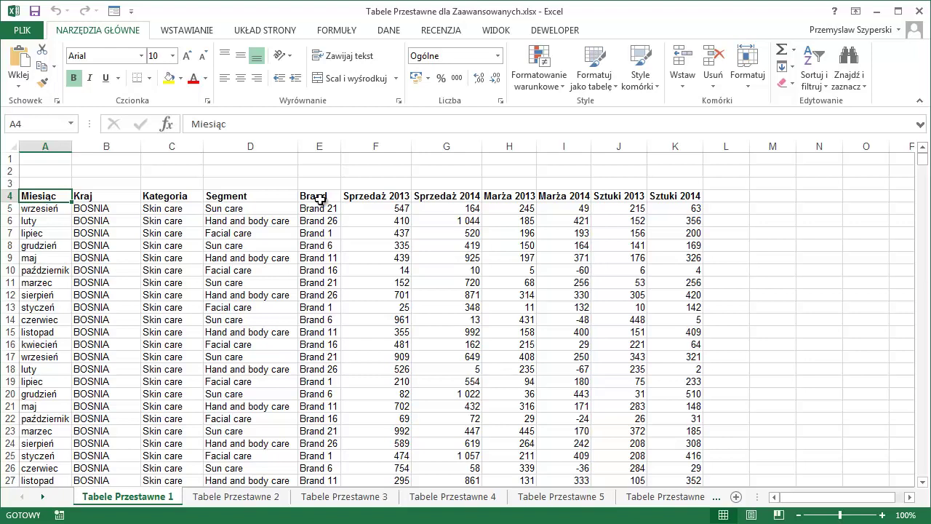
Insert a pivot table from sales range A4:K6495 onto a new worksheet
{"action": "left_click", "coordinate": [275, 222]}
{"action": "left_click", "coordinate": [186, 30]}
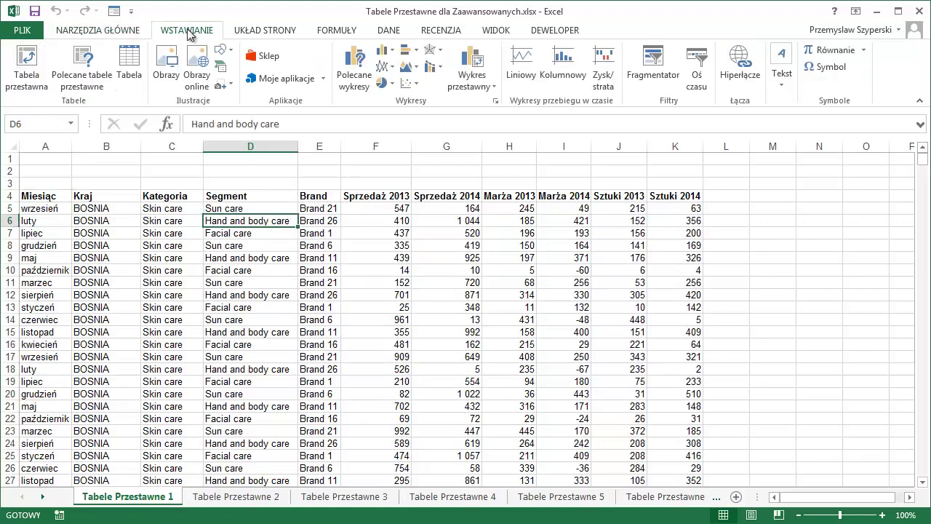
{"action": "left_click", "coordinate": [29, 73]}
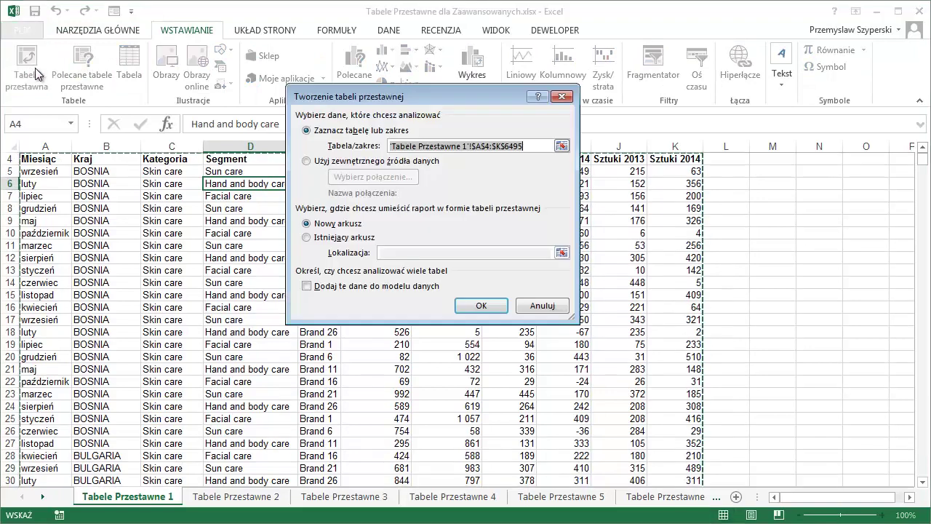
{"action": "left_click", "coordinate": [481, 305]}
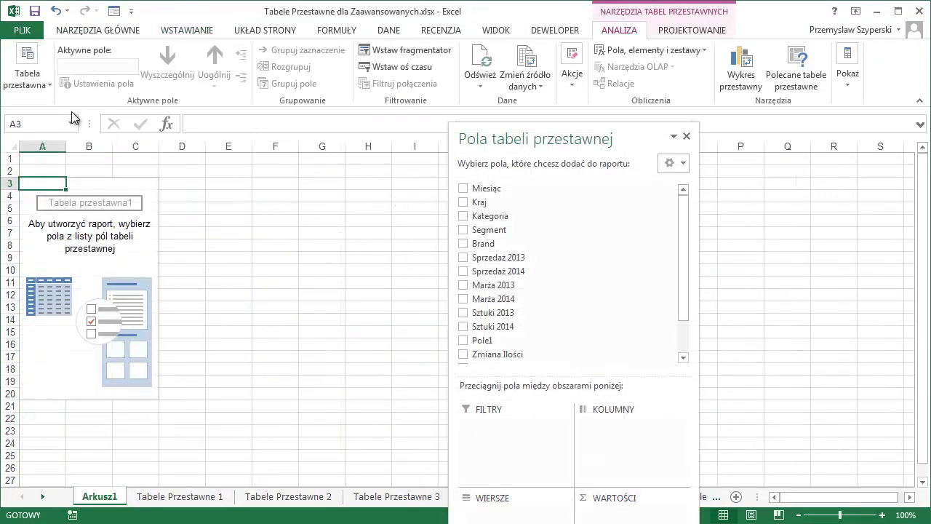
Enable the classic pivot table layout in the PivotTable Options display settings
{"action": "left_click", "coordinate": [44, 85]}
{"action": "left_click", "coordinate": [52, 149]}
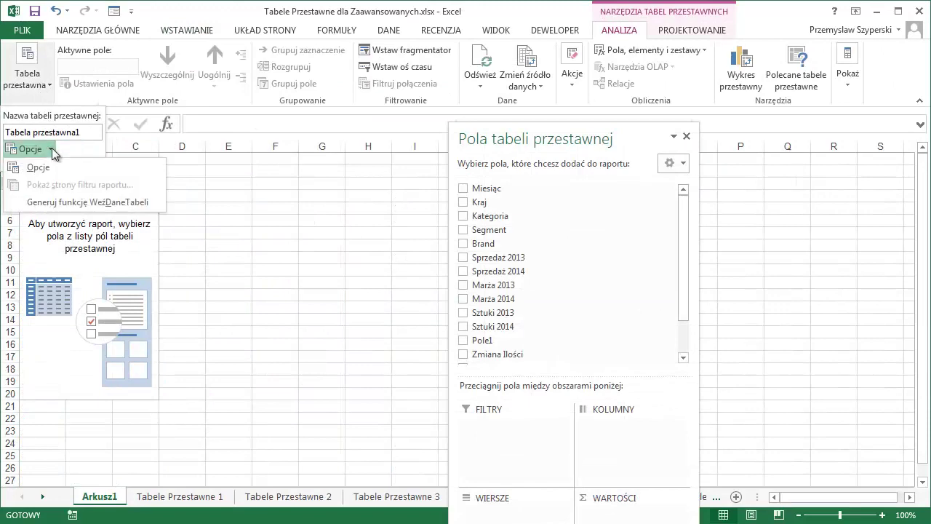
{"action": "left_click", "coordinate": [58, 168]}
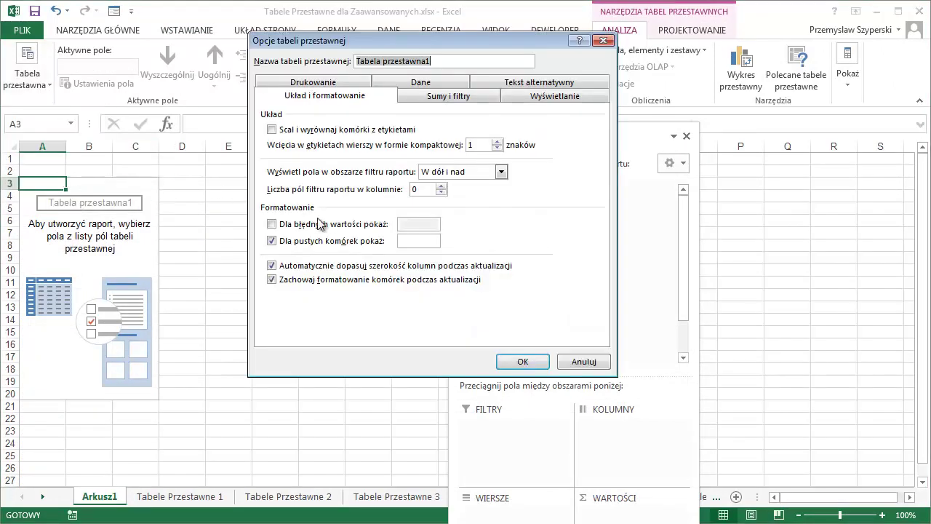
{"action": "left_click", "coordinate": [513, 102]}
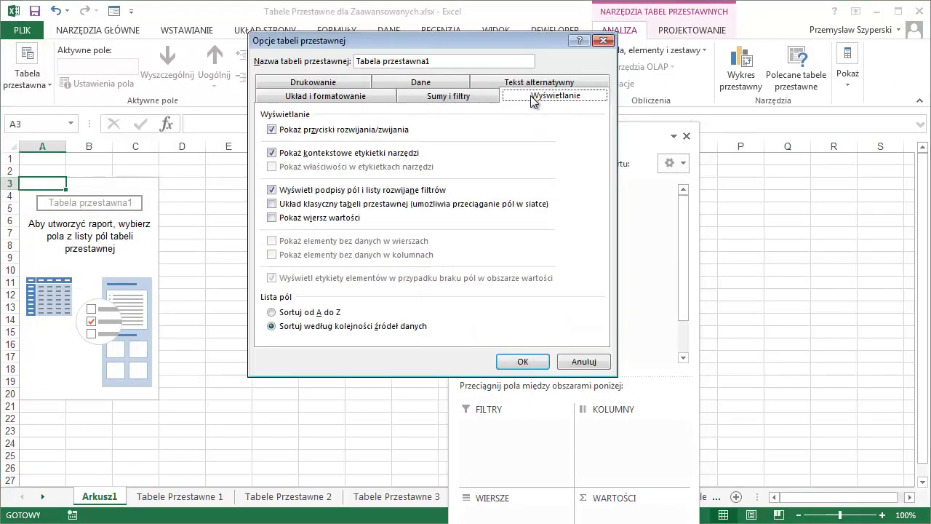
{"action": "left_click", "coordinate": [271, 205]}
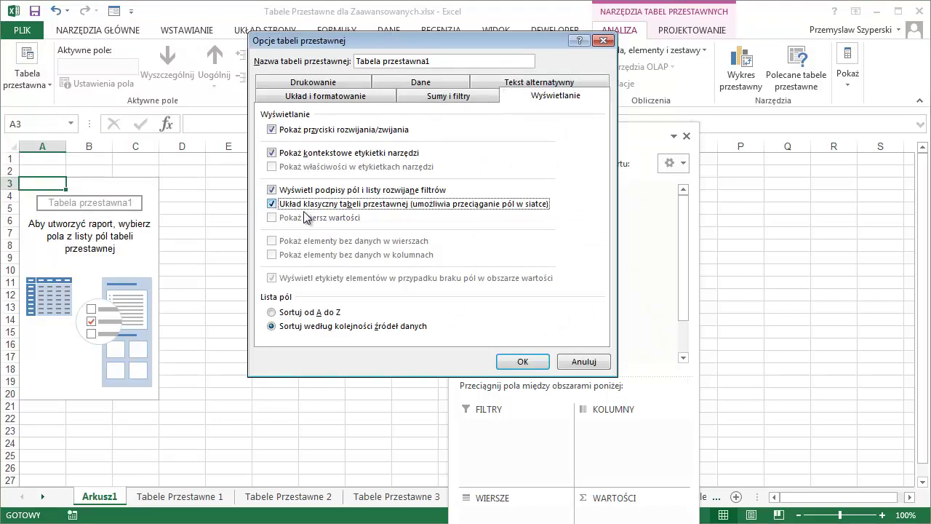
{"action": "left_click", "coordinate": [523, 362]}
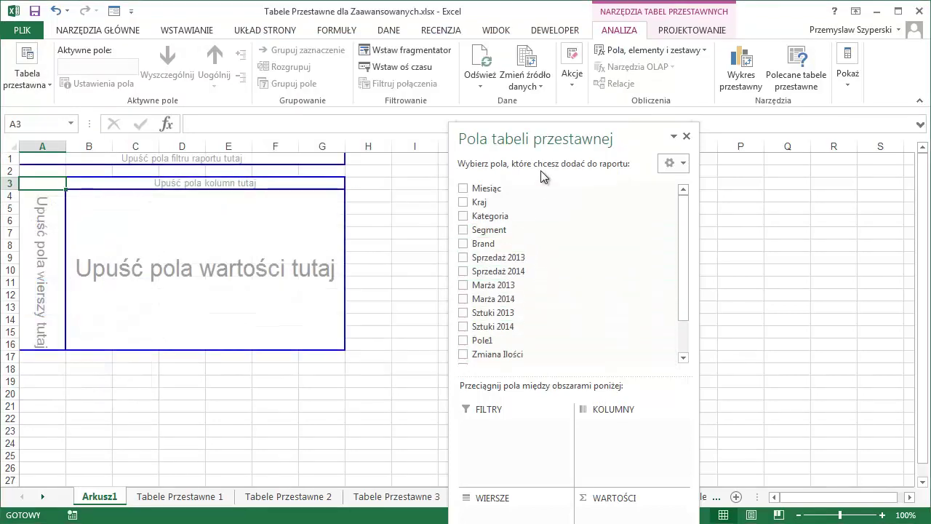
Add Miesiąc, Kraj and Kategoria as report filters, and Segment and Brand as row fields
{"action": "mouse_move", "coordinate": [544, 138]}
{"action": "left_mouse_down"}
{"action": "mouse_move", "coordinate": [521, 9]}
{"action": "mouse_move", "coordinate": [485, 25]}
{"action": "left_mouse_up"}
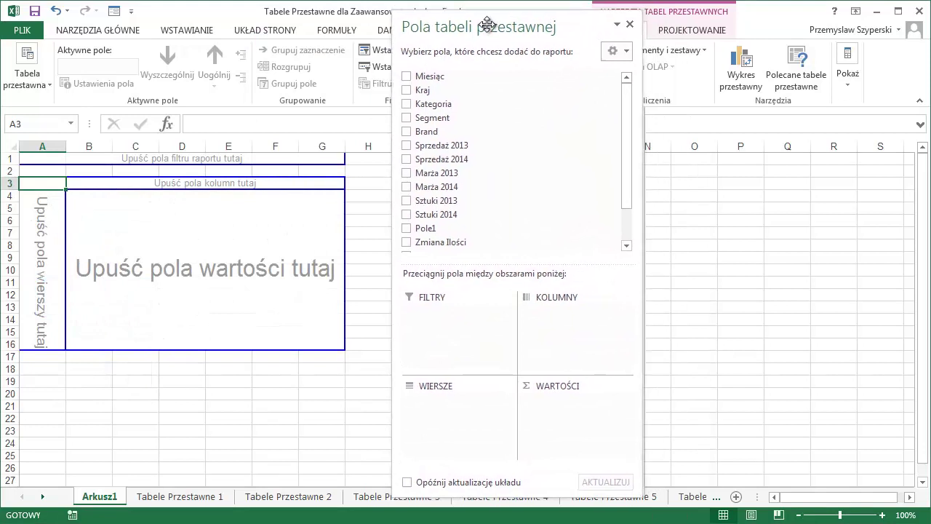
{"action": "left_click_drag", "start_coordinate": [385, 110], "coordinate": [76, 155]}
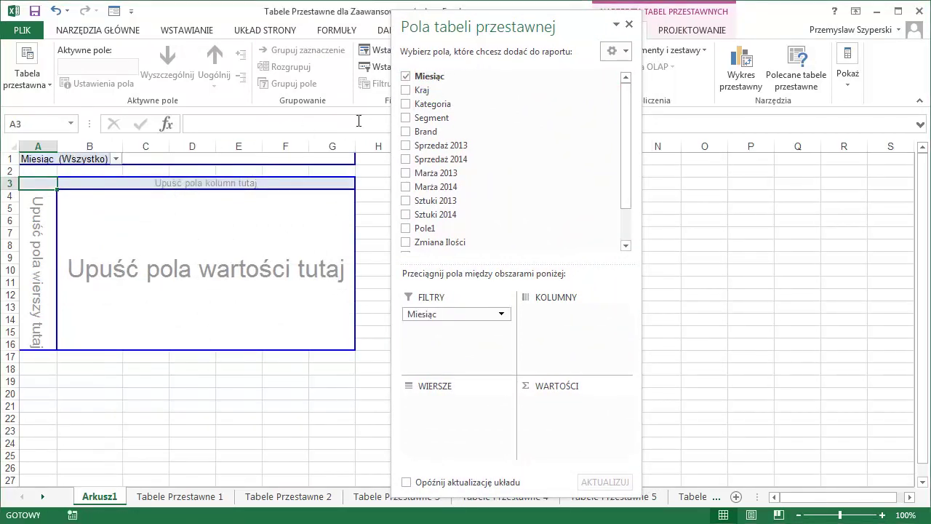
{"action": "mouse_move", "coordinate": [427, 90]}
{"action": "left_mouse_down"}
{"action": "mouse_move", "coordinate": [148, 163]}
{"action": "mouse_move", "coordinate": [79, 164]}
{"action": "left_mouse_up"}
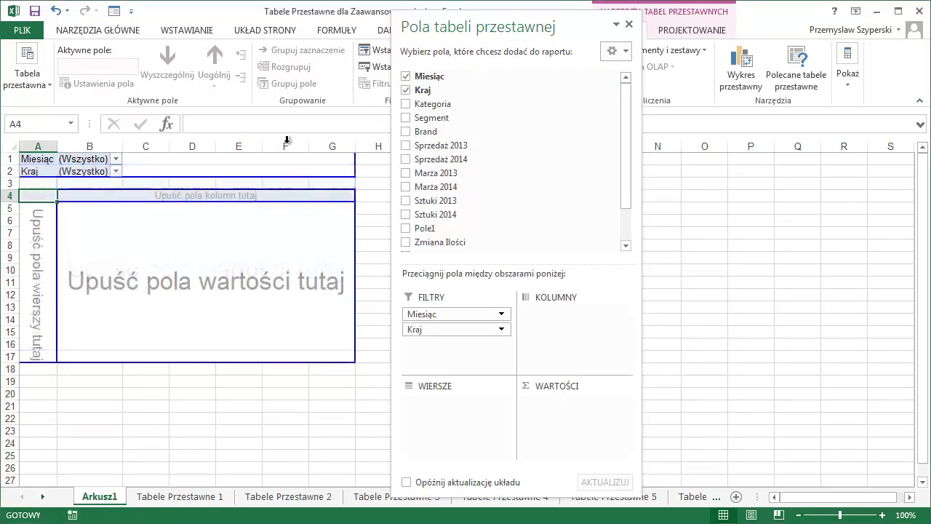
{"action": "mouse_move", "coordinate": [429, 104]}
{"action": "left_mouse_down"}
{"action": "mouse_move", "coordinate": [257, 175]}
{"action": "mouse_move", "coordinate": [114, 178]}
{"action": "left_mouse_up"}
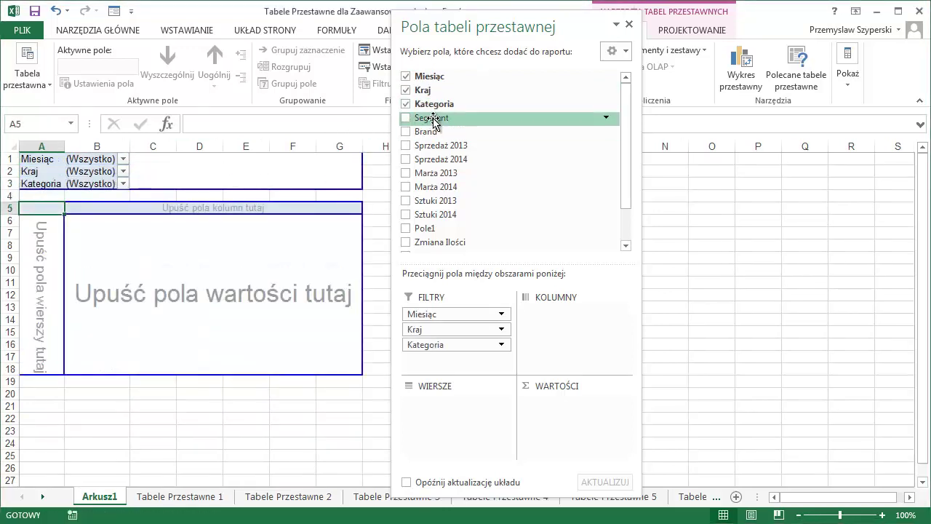
{"action": "left_click_drag", "start_coordinate": [432, 117], "coordinate": [29, 237]}
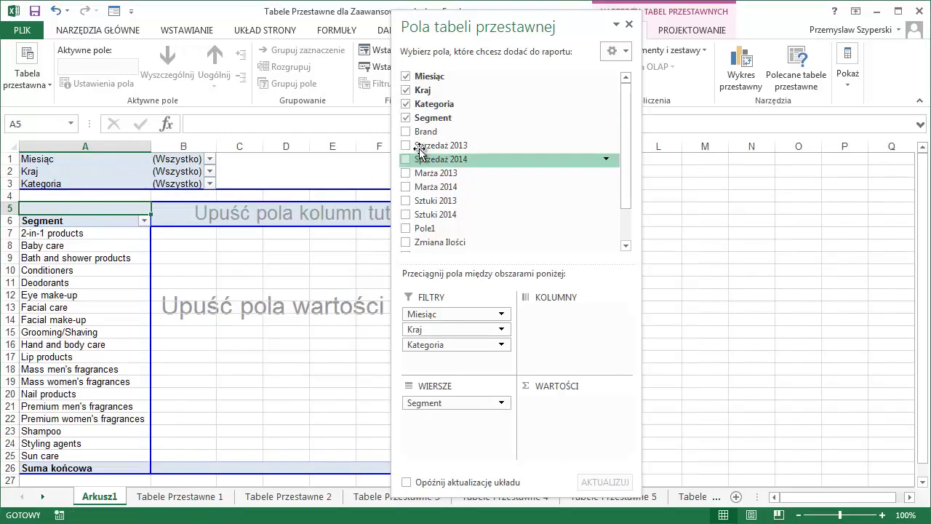
{"action": "mouse_move", "coordinate": [425, 131]}
{"action": "left_mouse_down"}
{"action": "mouse_move", "coordinate": [190, 267]}
{"action": "mouse_move", "coordinate": [137, 270]}
{"action": "left_mouse_up"}
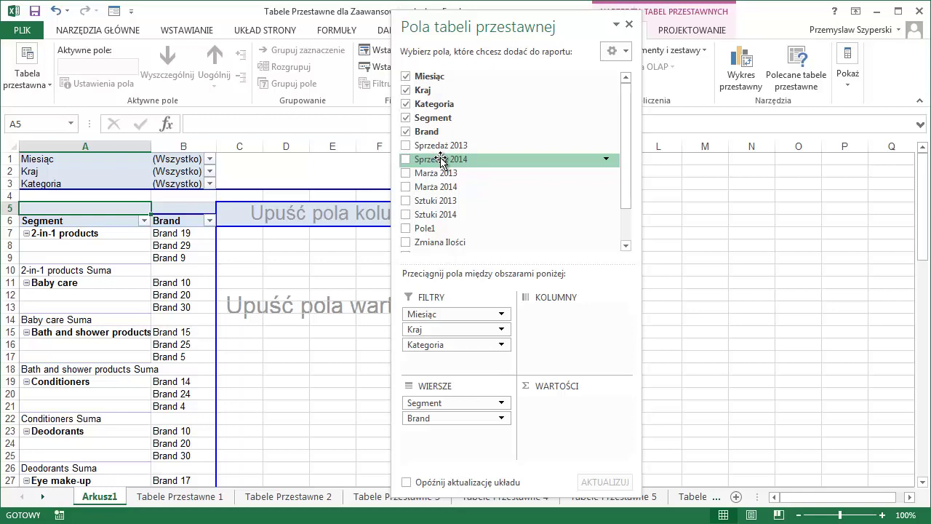
Sum Sprzedaż 2014 and Sztuki 2014 in the values area
{"action": "left_click_drag", "start_coordinate": [441, 159], "coordinate": [290, 294]}
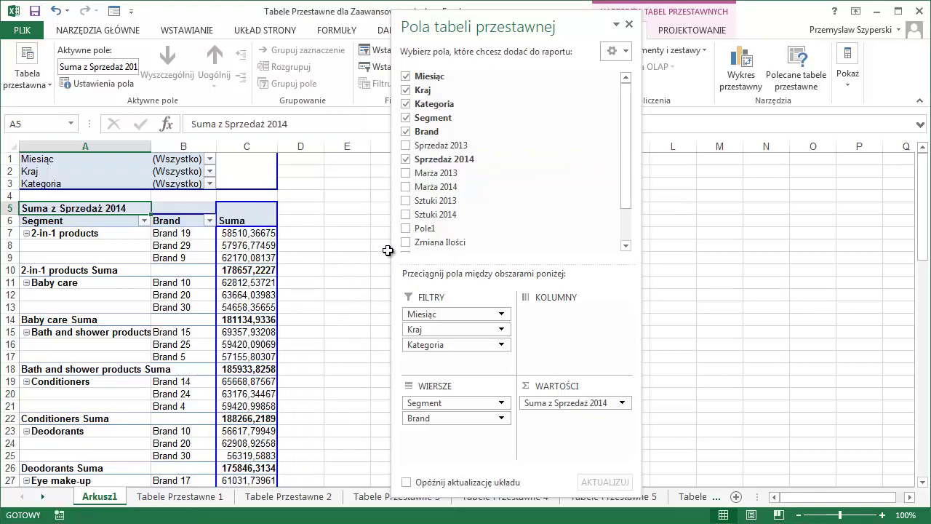
{"action": "left_click_drag", "start_coordinate": [437, 215], "coordinate": [276, 284]}
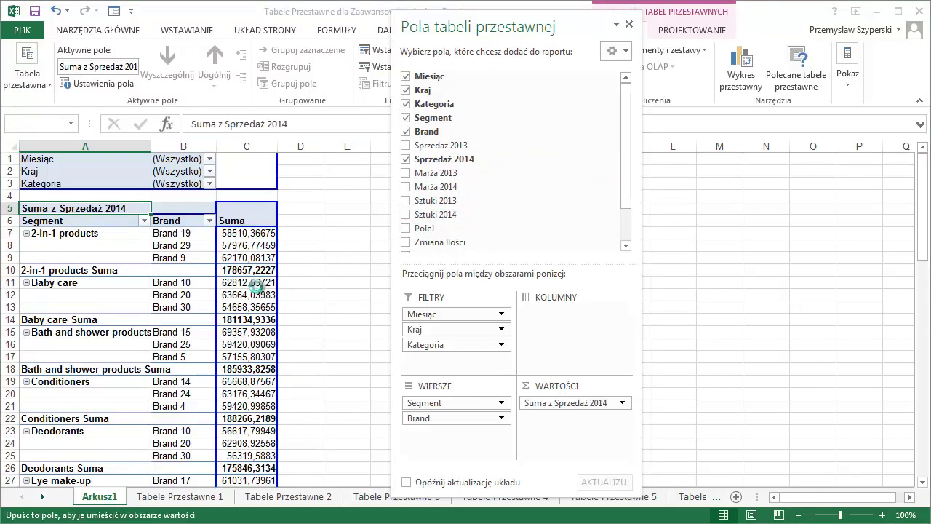
{"action": "left_click_drag", "start_coordinate": [536, 28], "coordinate": [746, 30]}
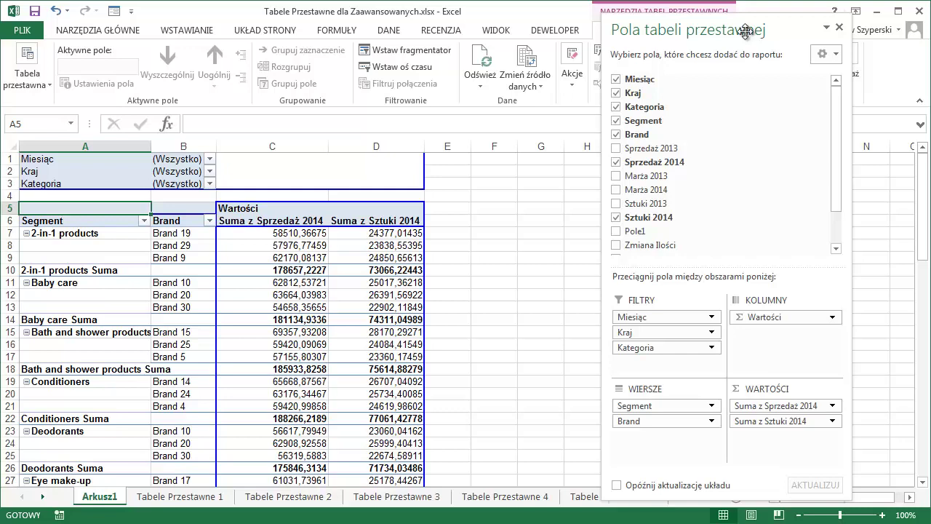
Format the Sprzedaż 2014 values as numbers with 0 decimals and a thousands separator
{"action": "right_click", "coordinate": [294, 248]}
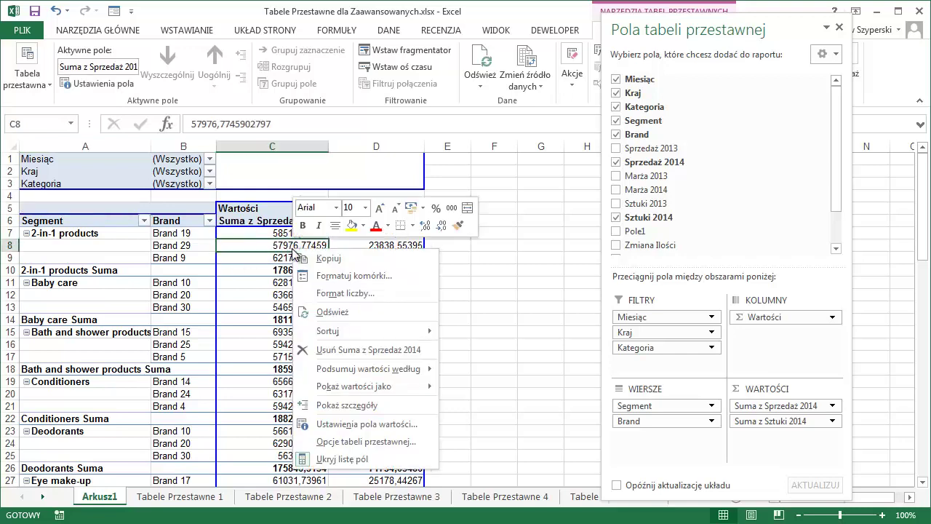
{"action": "left_click", "coordinate": [368, 424]}
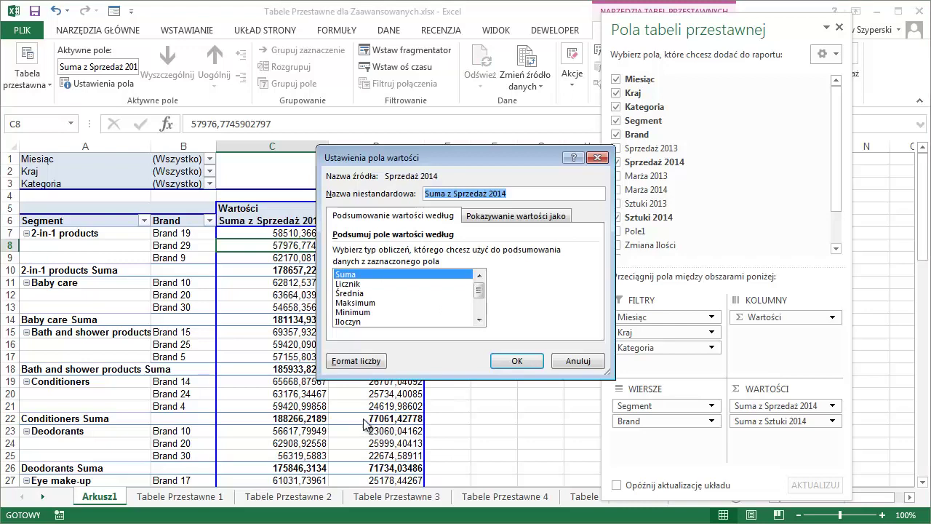
{"action": "left_click", "coordinate": [355, 359]}
{"action": "left_click", "coordinate": [306, 168]}
{"action": "left_click", "coordinate": [494, 194]}
{"action": "left_click", "coordinate": [494, 194]}
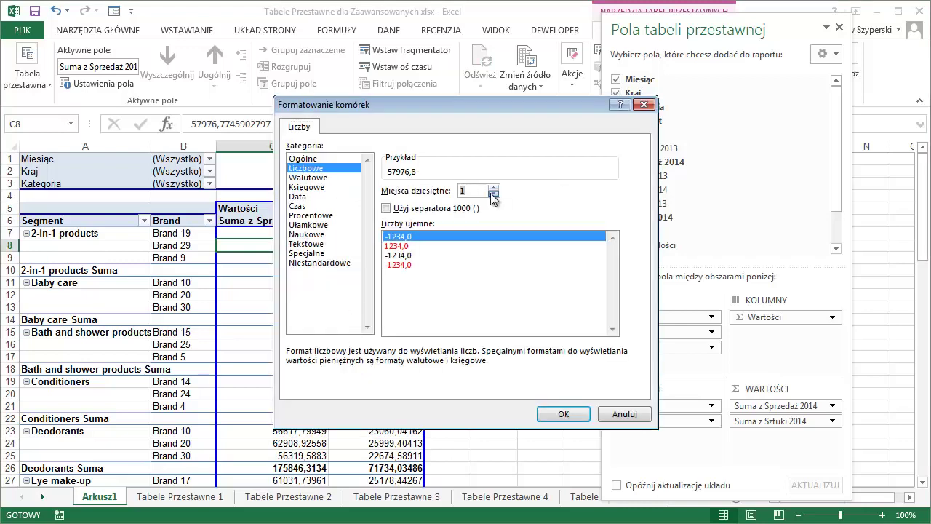
{"action": "left_click", "coordinate": [459, 209]}
{"action": "left_click", "coordinate": [556, 413]}
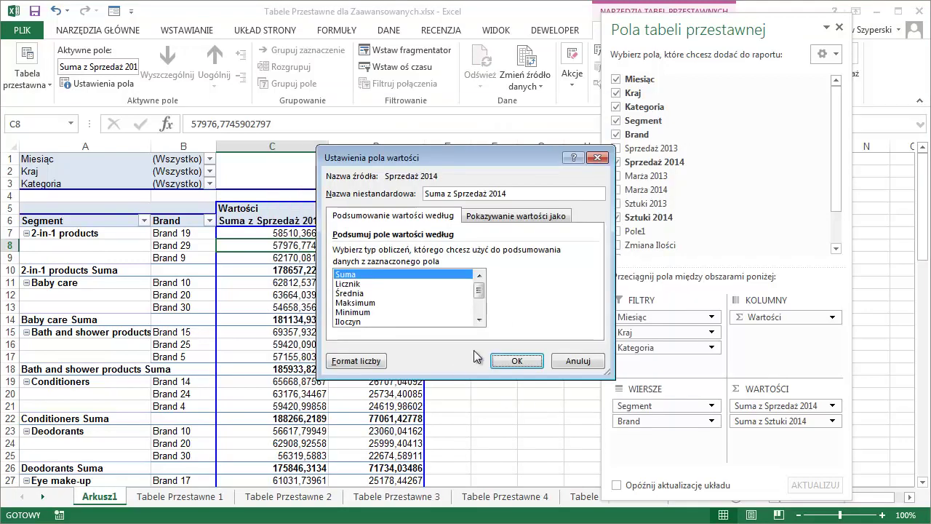
{"action": "left_click", "coordinate": [516, 361]}
Give Sztuki 2014 the same 0-decimal, thousands-separated format and close the field list
{"action": "right_click", "coordinate": [386, 306]}
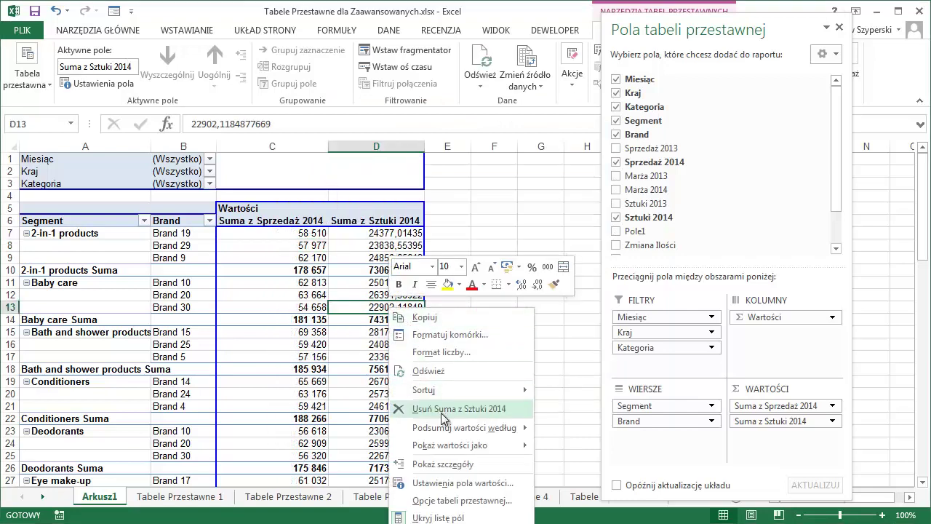
{"action": "left_click", "coordinate": [463, 482]}
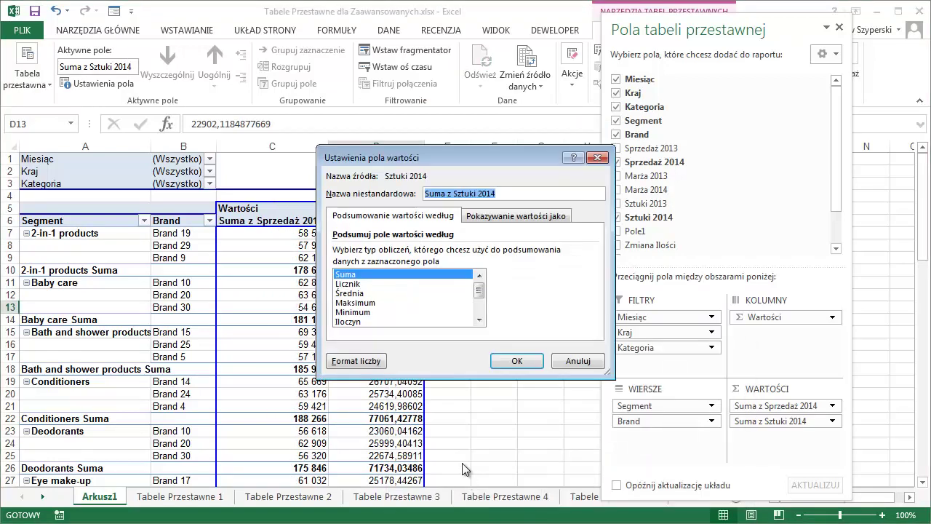
{"action": "left_click", "coordinate": [364, 360]}
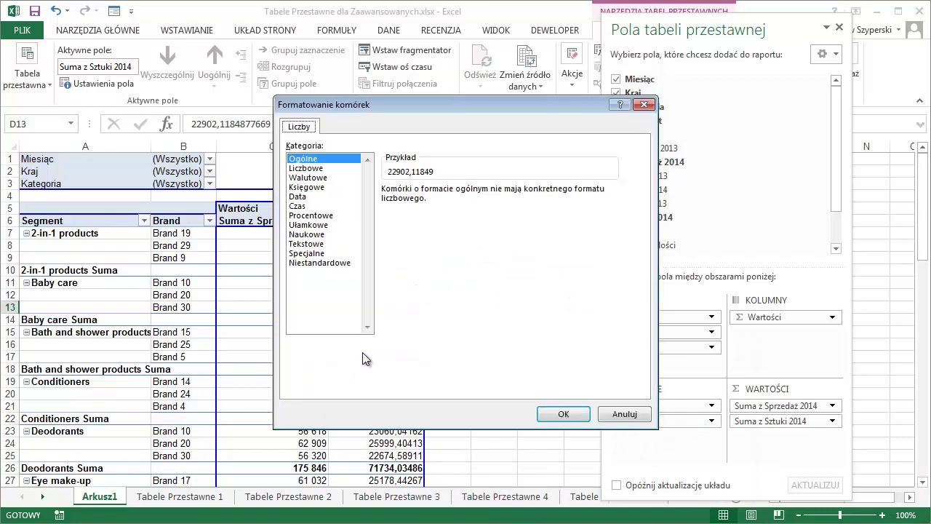
{"action": "left_click", "coordinate": [306, 168]}
{"action": "double_click", "coordinate": [493, 193]}
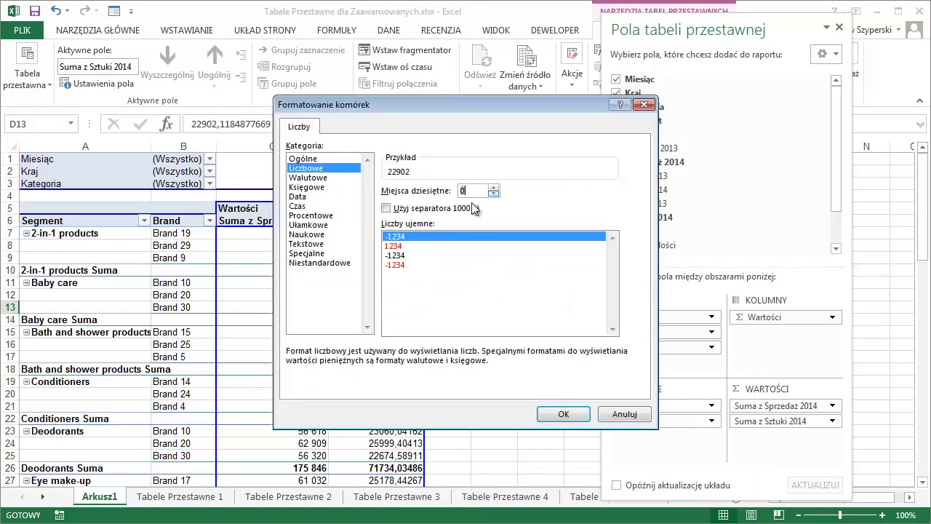
{"action": "left_click", "coordinate": [462, 209]}
{"action": "left_click", "coordinate": [558, 414]}
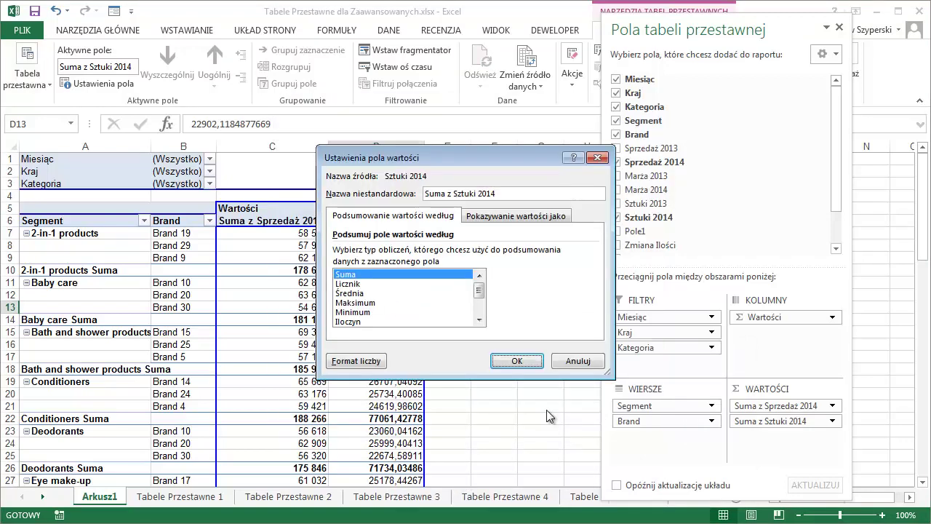
{"action": "left_click", "coordinate": [516, 362]}
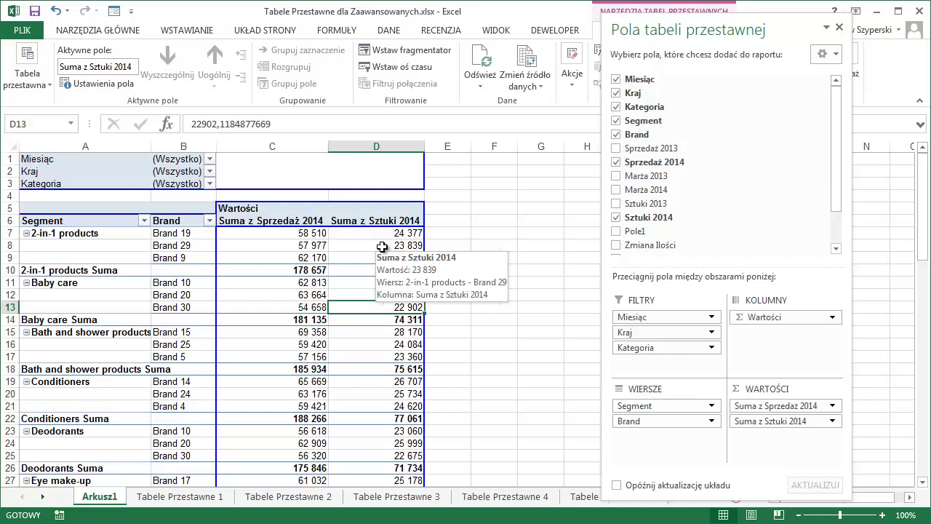
{"action": "left_click", "coordinate": [840, 29]}
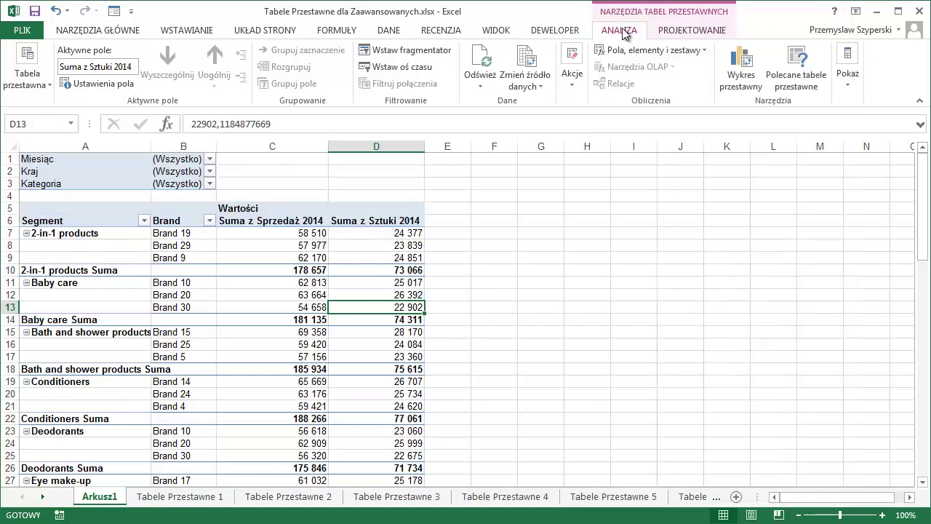
Create calculated field Zmiana Sprzedaży with formula 'Sprzedaż 2014'/'Sprzedaż 2013'-1
{"action": "left_click", "coordinate": [704, 51]}
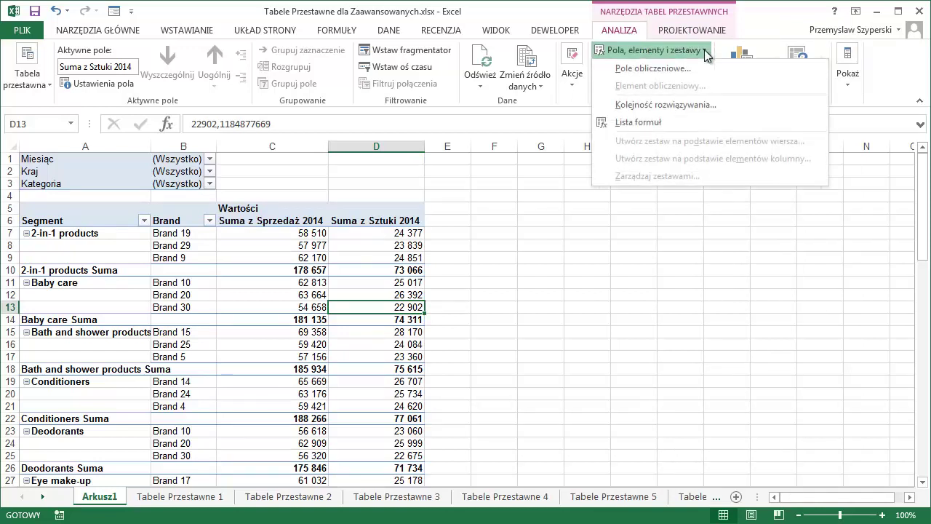
{"action": "left_click", "coordinate": [665, 71]}
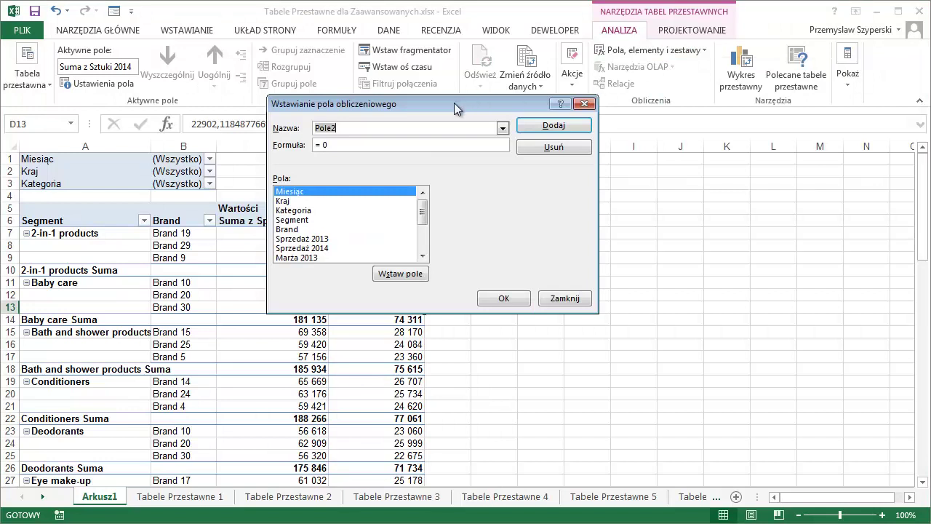
{"action": "left_click_drag", "start_coordinate": [454, 102], "coordinate": [651, 203]}
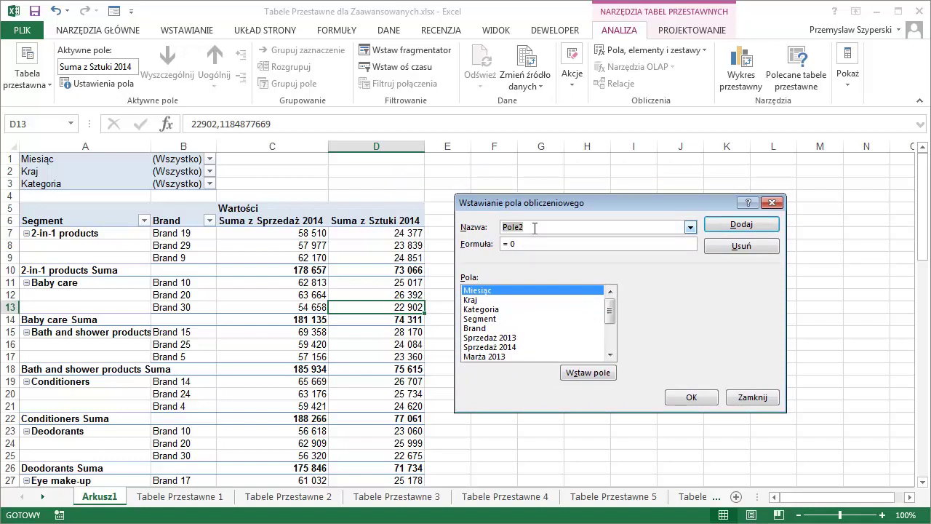
{"action": "type", "text": "Zmiana"}
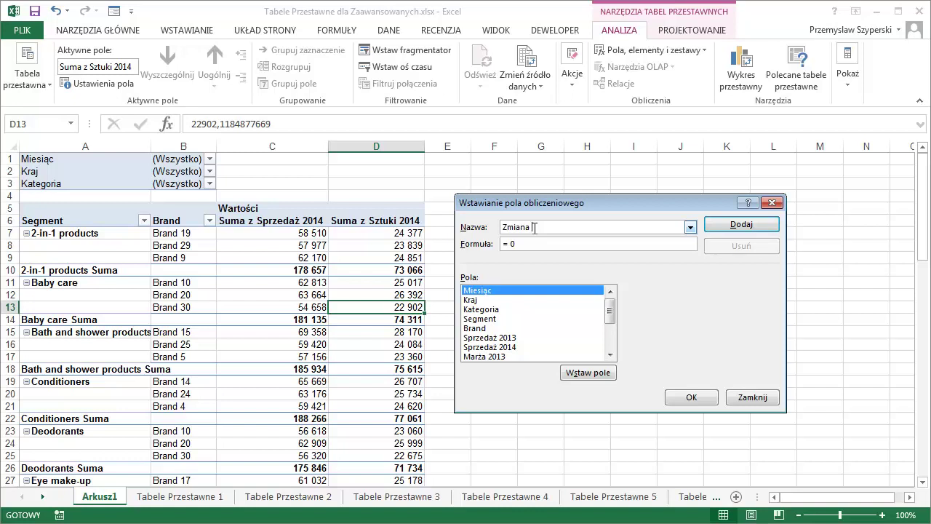
{"action": "type", "text": "przedaży"}
{"action": "left_click", "coordinate": [525, 244]}
{"action": "left_click", "coordinate": [508, 347]}
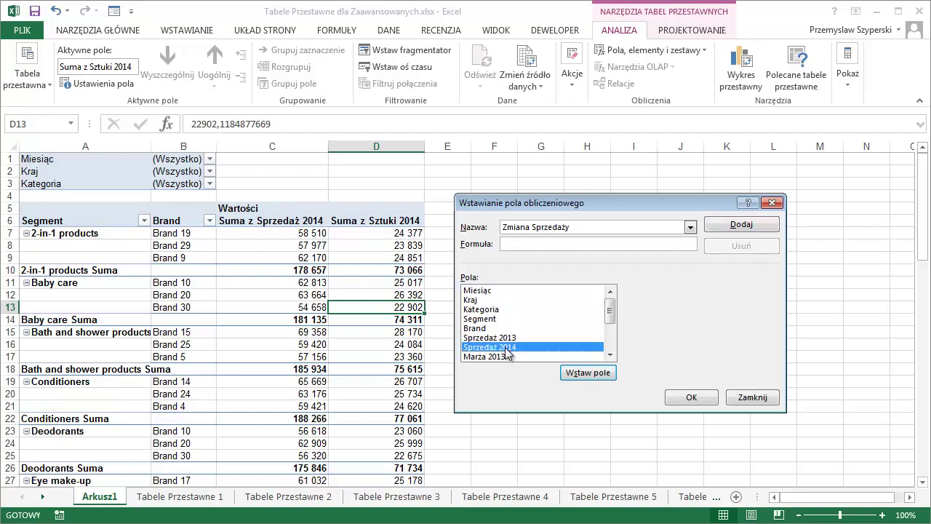
{"action": "double_click", "coordinate": [507, 347]}
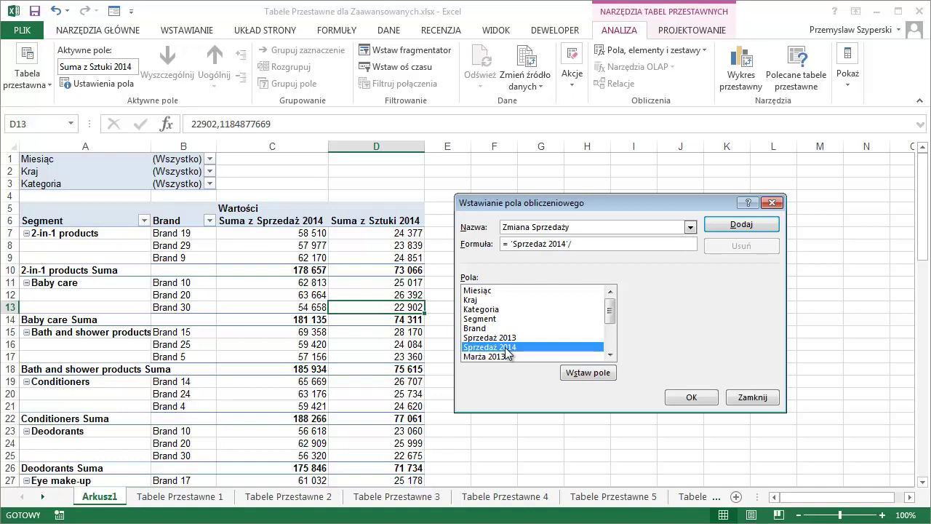
{"action": "left_click", "coordinate": [513, 339]}
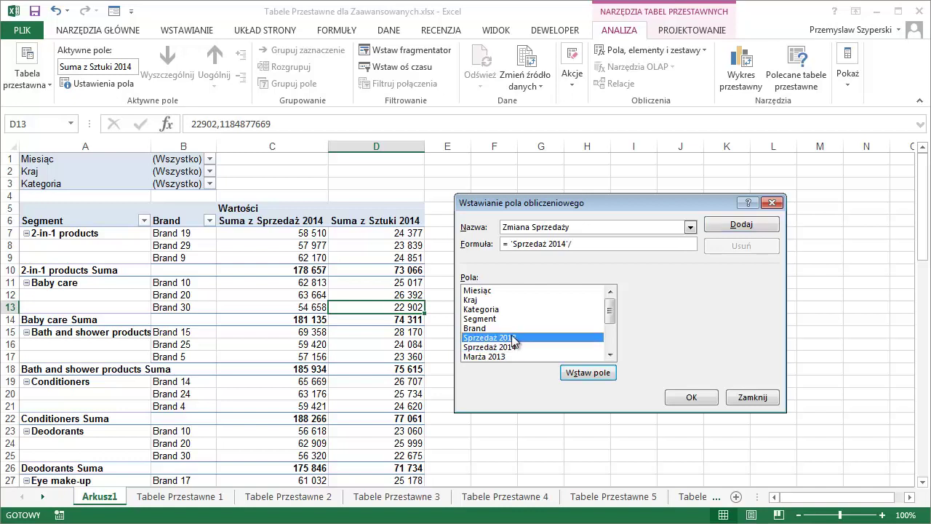
{"action": "left_click", "coordinate": [593, 373]}
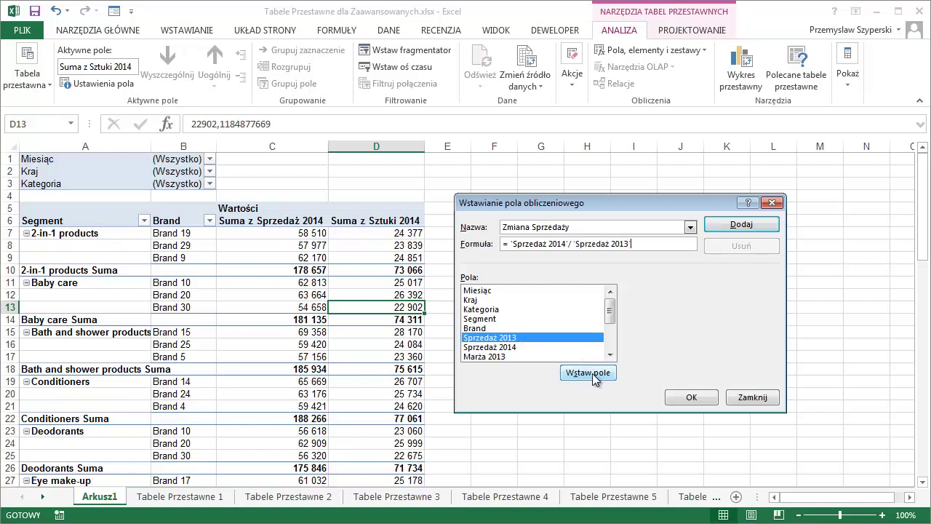
{"action": "type", "text": "-1"}
{"action": "left_click", "coordinate": [692, 396]}
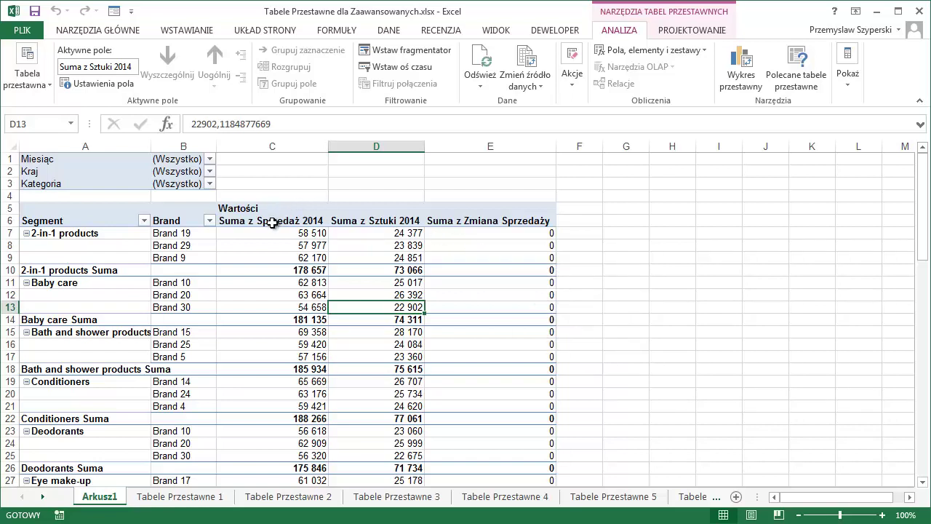
Format Zmiana Sprzedaży as a 1-decimal percentage and begin removing its Suma z prefix
{"action": "left_click", "coordinate": [513, 247]}
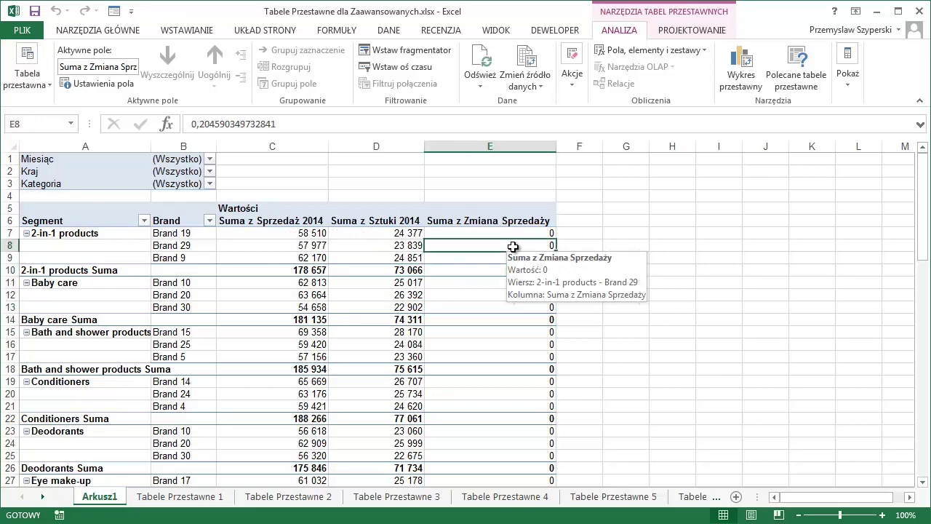
{"action": "right_click", "coordinate": [513, 247]}
{"action": "left_click", "coordinate": [572, 425]}
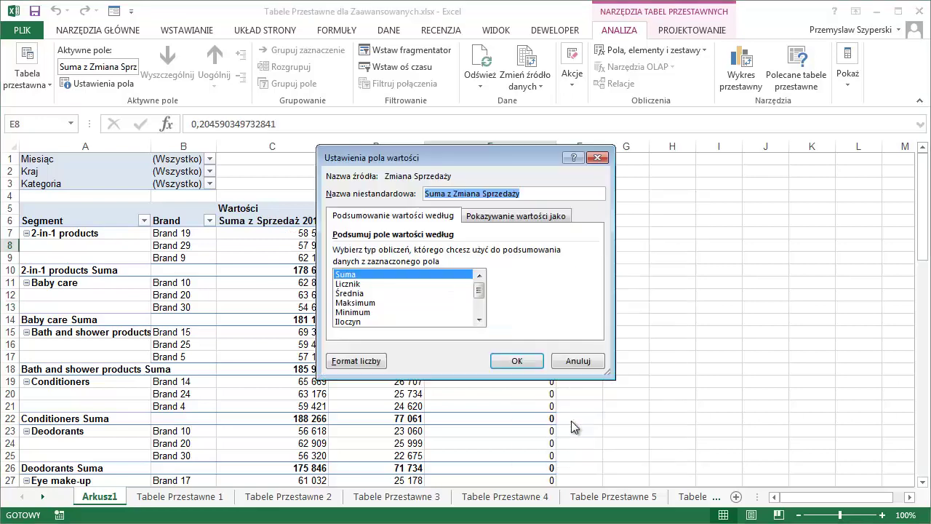
{"action": "left_click", "coordinate": [361, 361]}
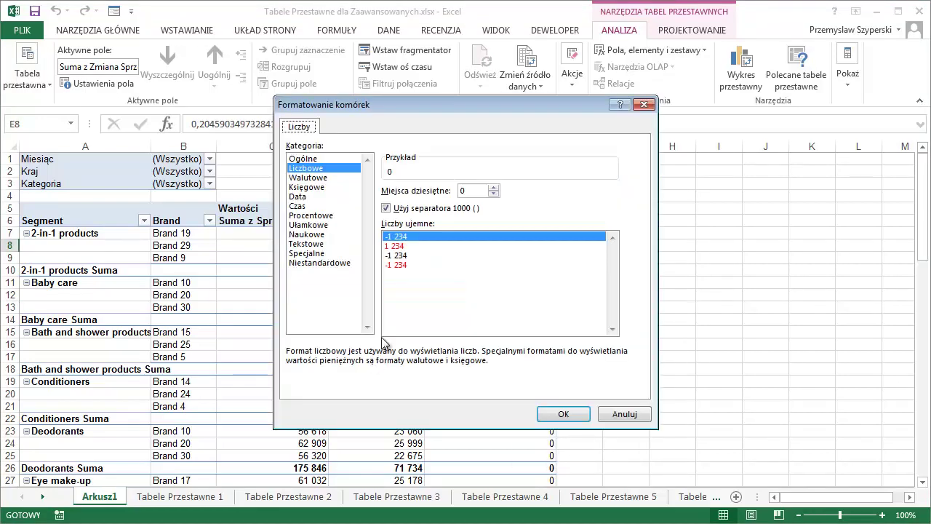
{"action": "left_click", "coordinate": [317, 215]}
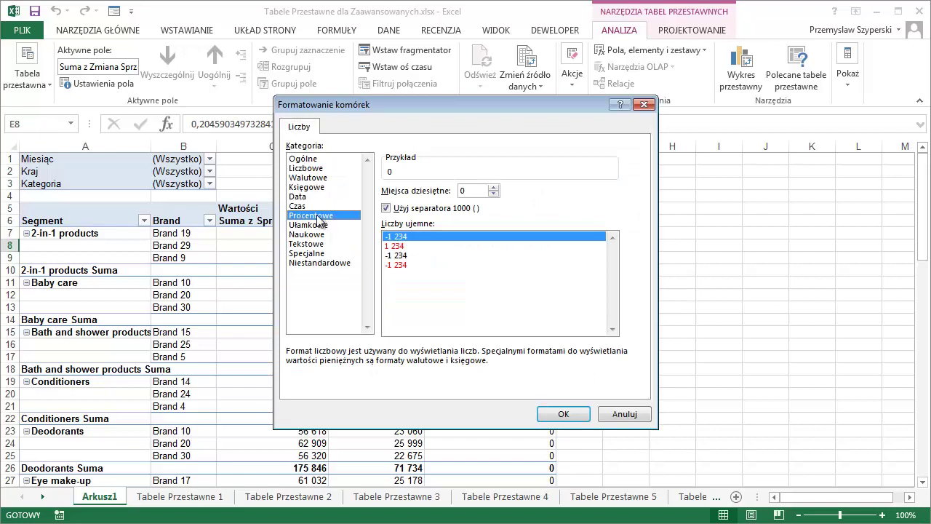
{"action": "left_click", "coordinate": [493, 187]}
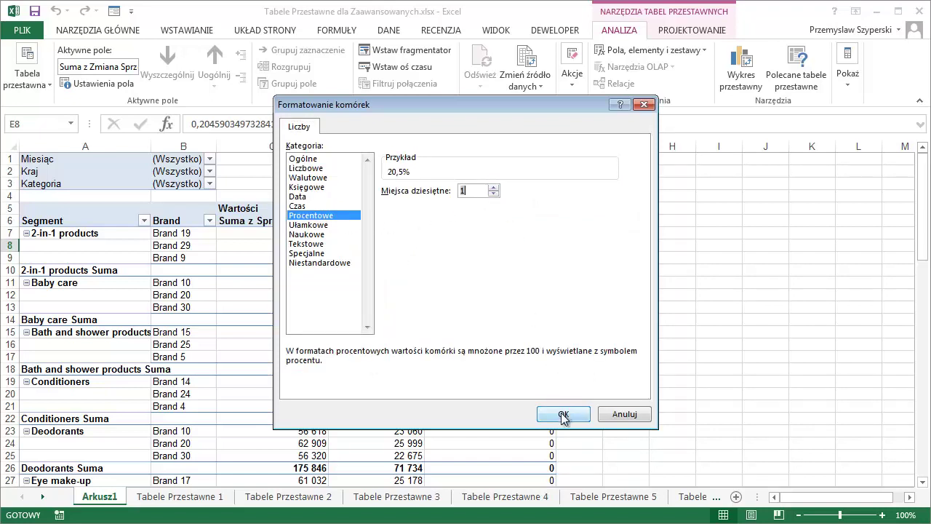
{"action": "left_click", "coordinate": [564, 414]}
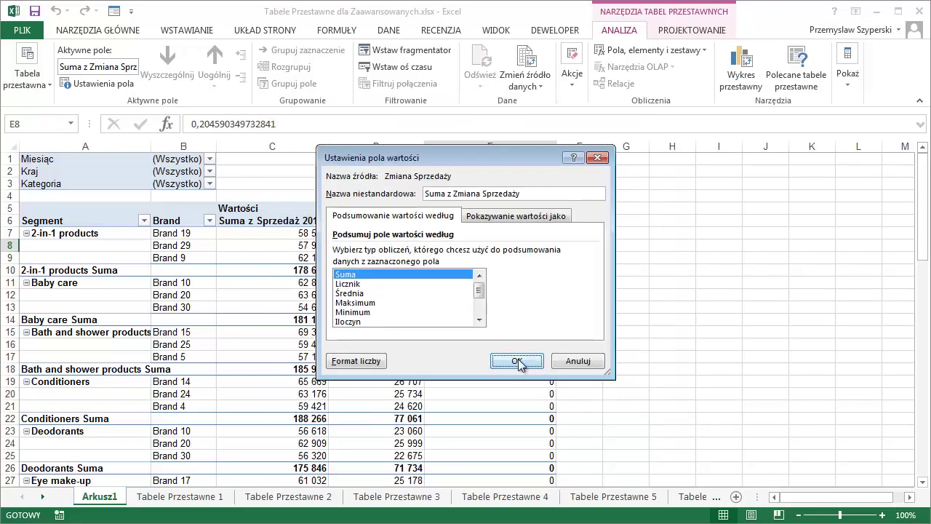
{"action": "left_click", "coordinate": [517, 354]}
{"action": "left_click", "coordinate": [486, 219]}
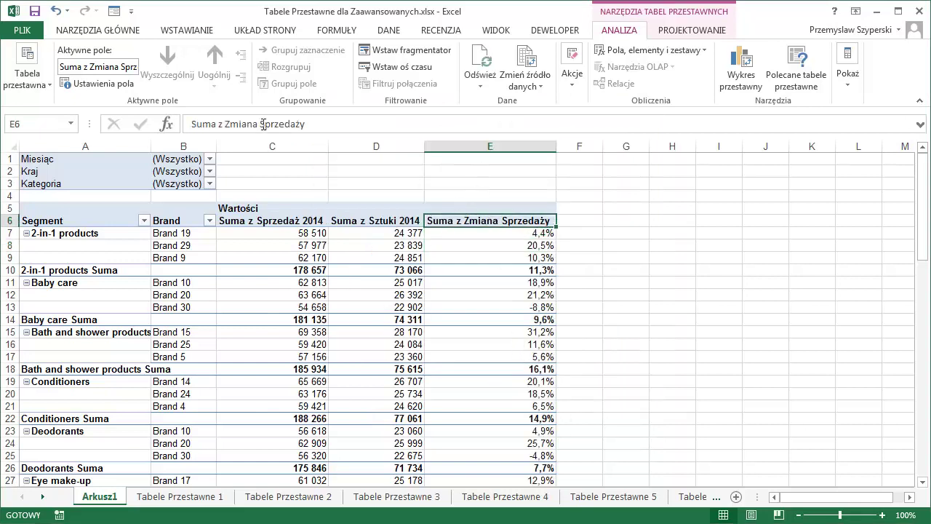
{"action": "left_click_drag", "start_coordinate": [226, 124], "coordinate": [191, 124]}
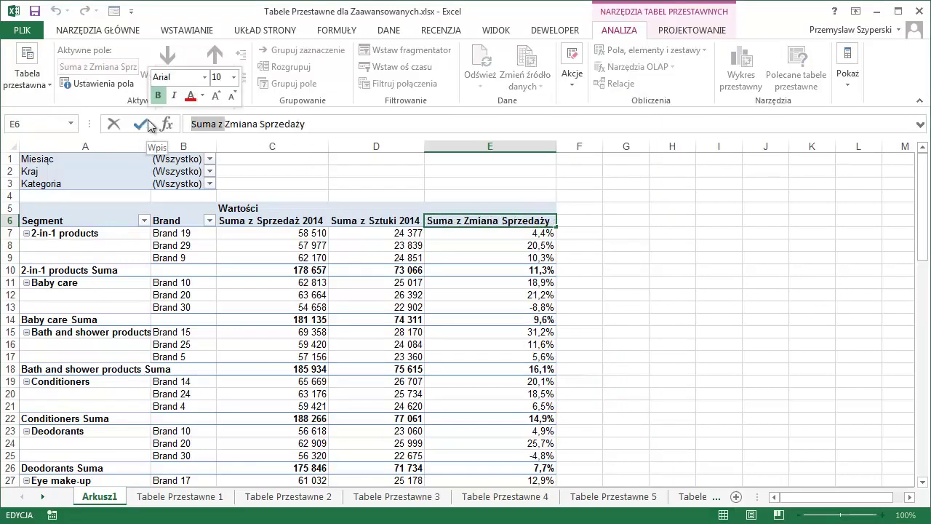
Rename the header to Zmiana Sprzedaży, dismissing the duplicate-name warning
{"action": "key", "text": "Delete"}
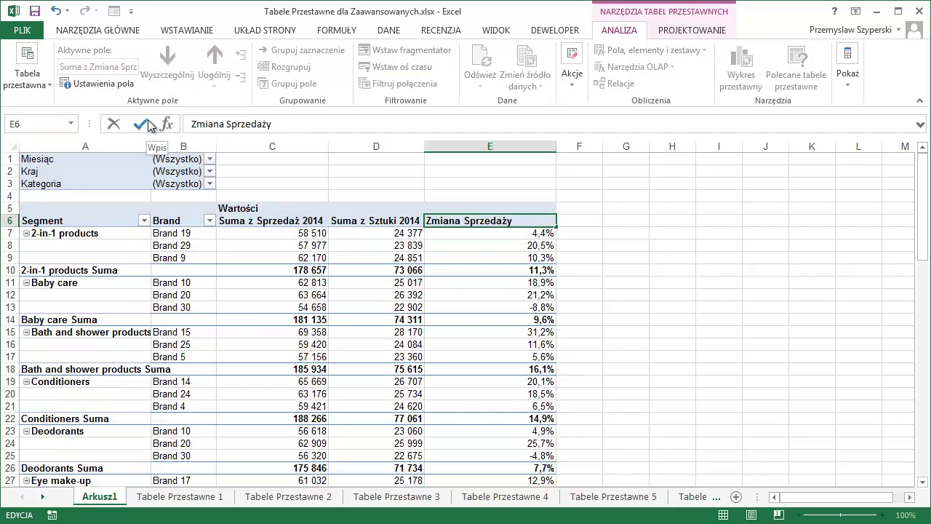
{"action": "left_click", "coordinate": [148, 120]}
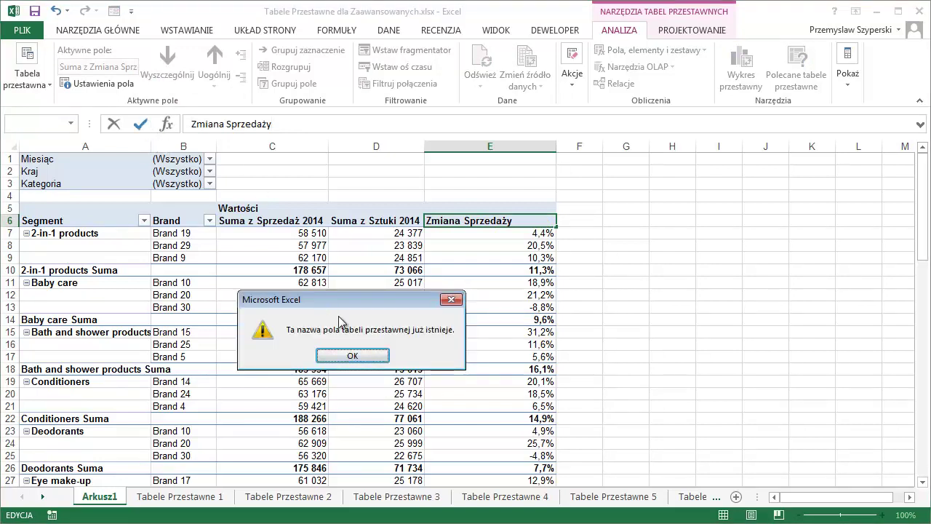
{"action": "left_click", "coordinate": [352, 355]}
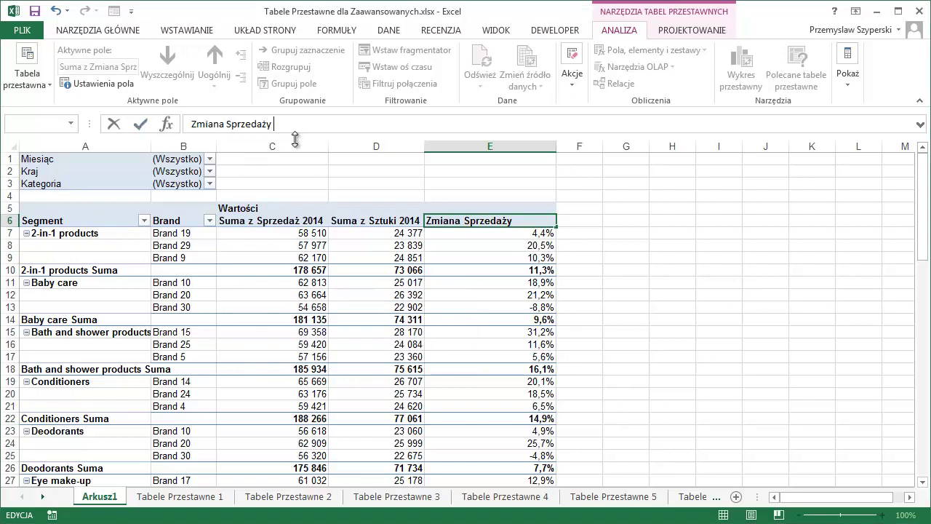
{"action": "key", "text": "Return"}
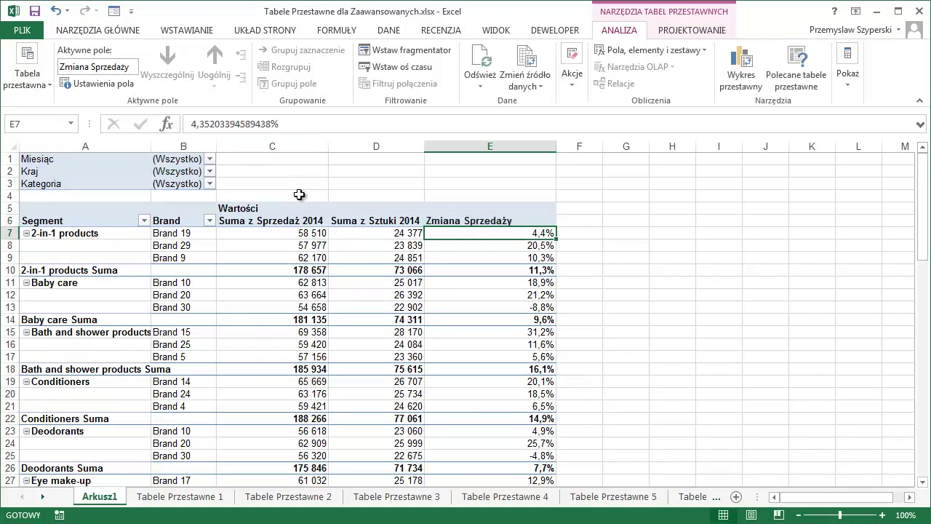
Strip the Suma z prefix so headers read Sprzedaż 2014 and Sztuki 2014
{"action": "left_click", "coordinate": [297, 220]}
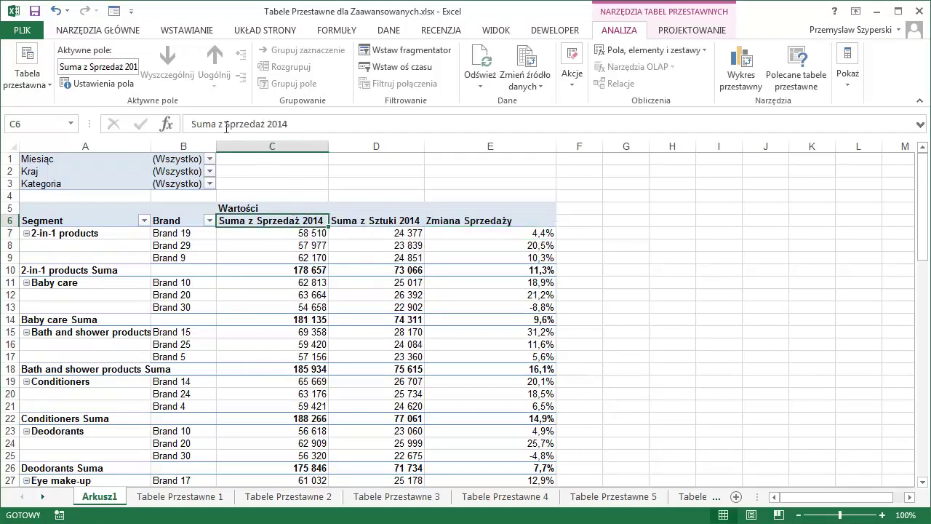
{"action": "left_click_drag", "start_coordinate": [226, 127], "coordinate": [99, 120]}
{"action": "key", "text": "BackSpace"}
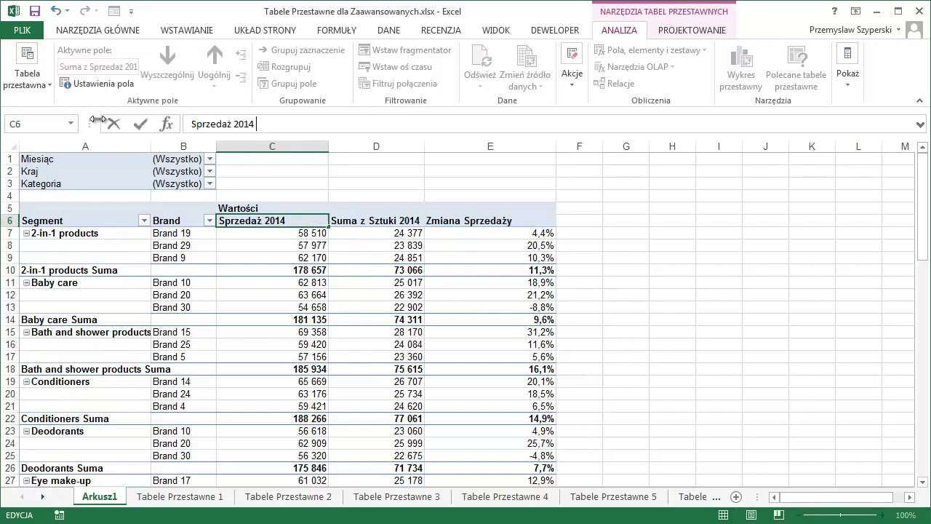
{"action": "key", "text": "Return"}
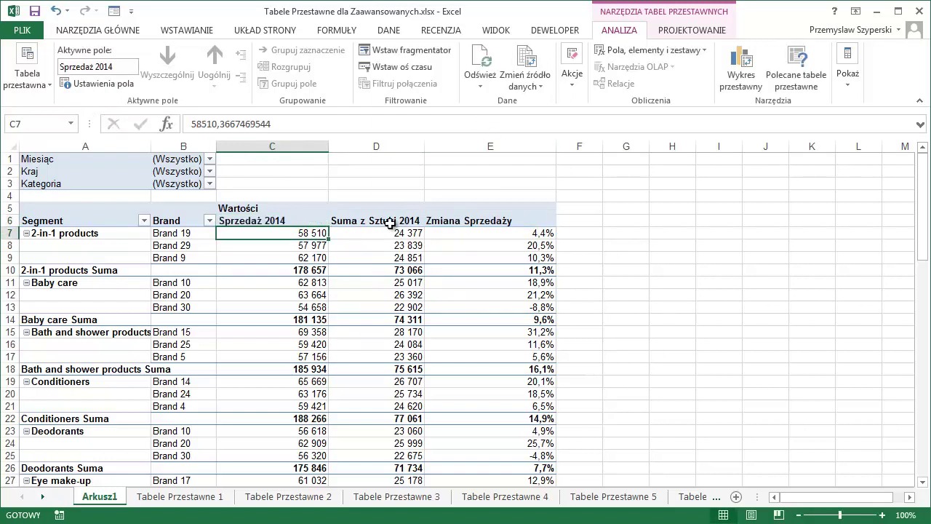
{"action": "left_click", "coordinate": [384, 220]}
{"action": "left_click_drag", "start_coordinate": [222, 122], "coordinate": [188, 124]}
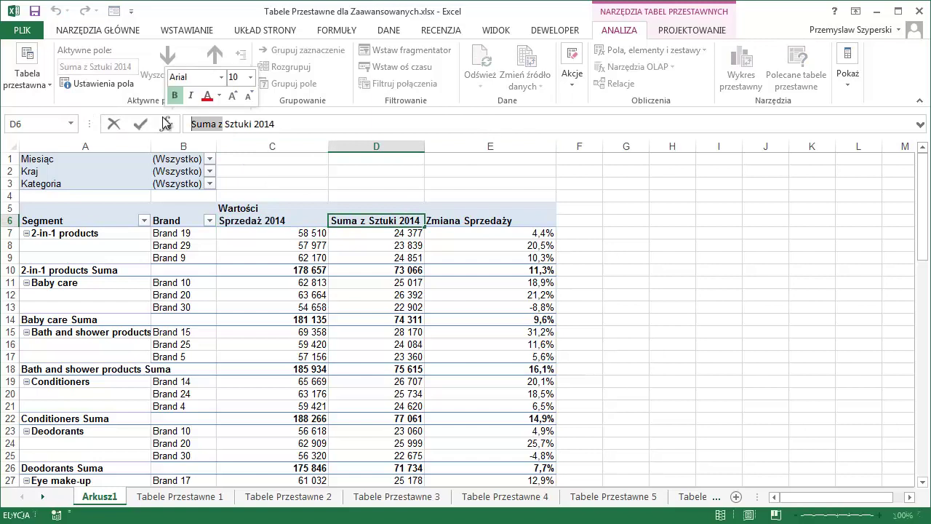
{"action": "key", "text": "BackSpace"}
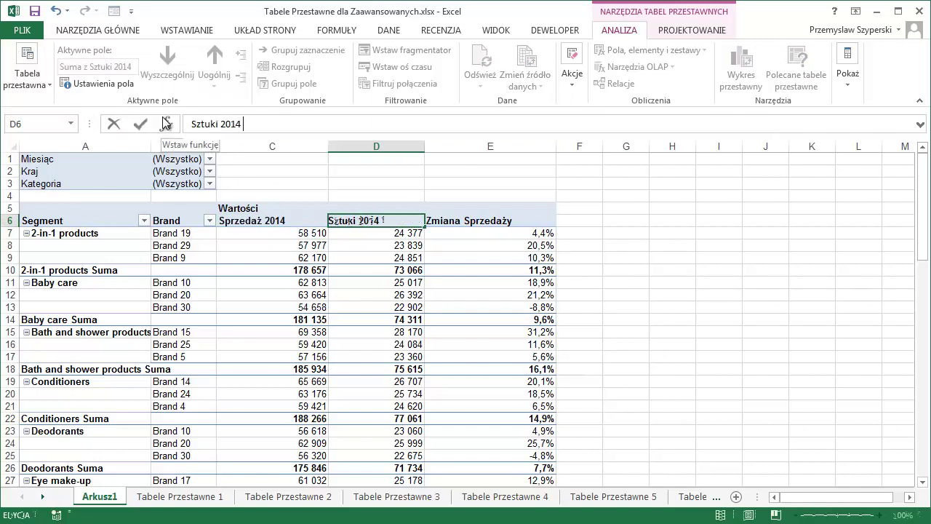
{"action": "key", "text": "Return"}
{"action": "left_click", "coordinate": [482, 219]}
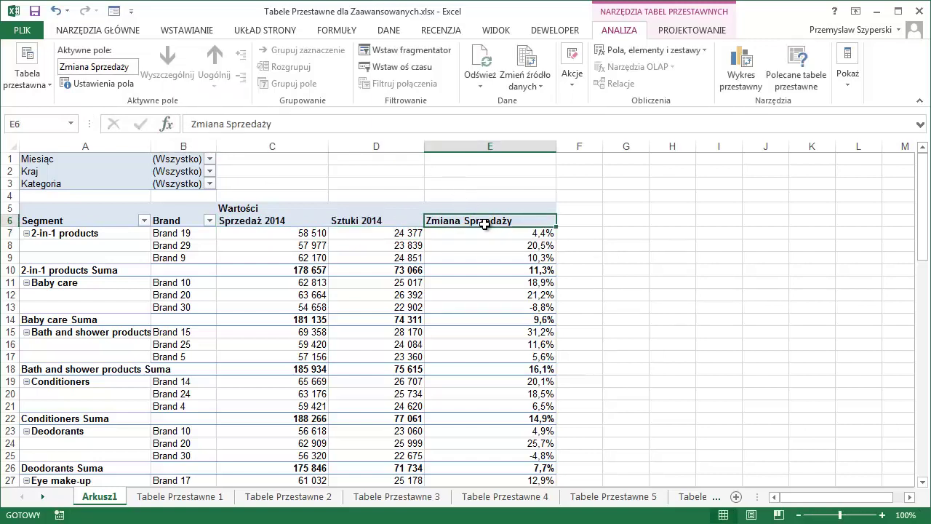
Drag the Zmiana Sprzedaży column left so it sits before Sztuki 2014
{"action": "left_click_drag", "start_coordinate": [484, 221], "coordinate": [336, 232]}
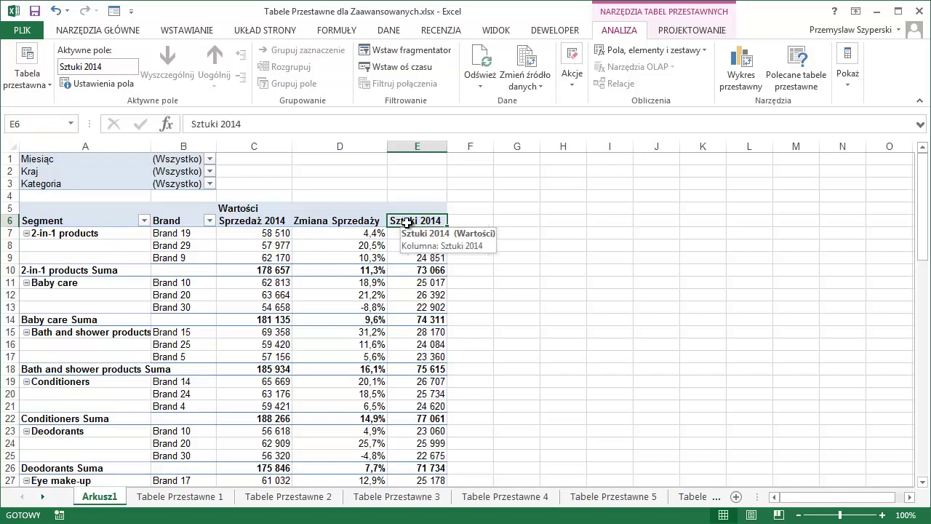
Add calculated field Zmiana Ilości with formula 'Sztuki 2014'/'Sztuki 2013'-1
{"action": "left_click", "coordinate": [647, 53]}
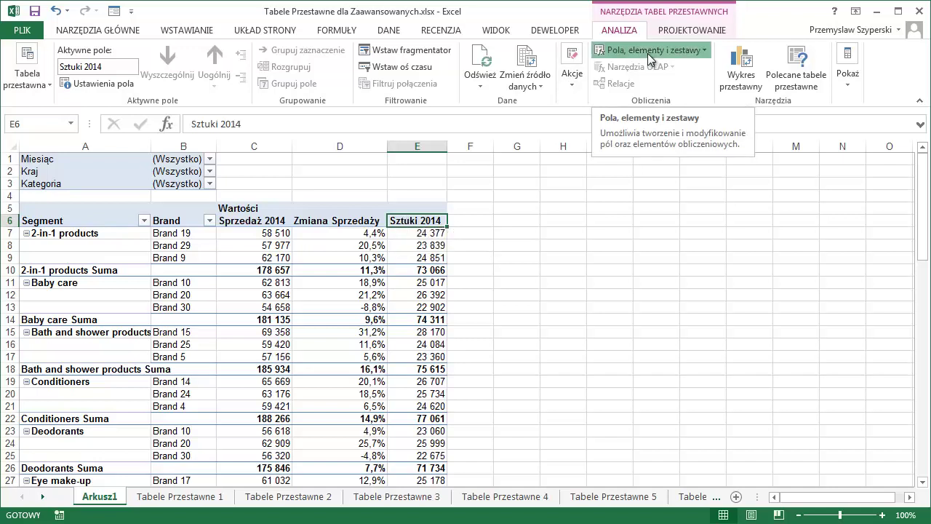
{"action": "left_click", "coordinate": [655, 65]}
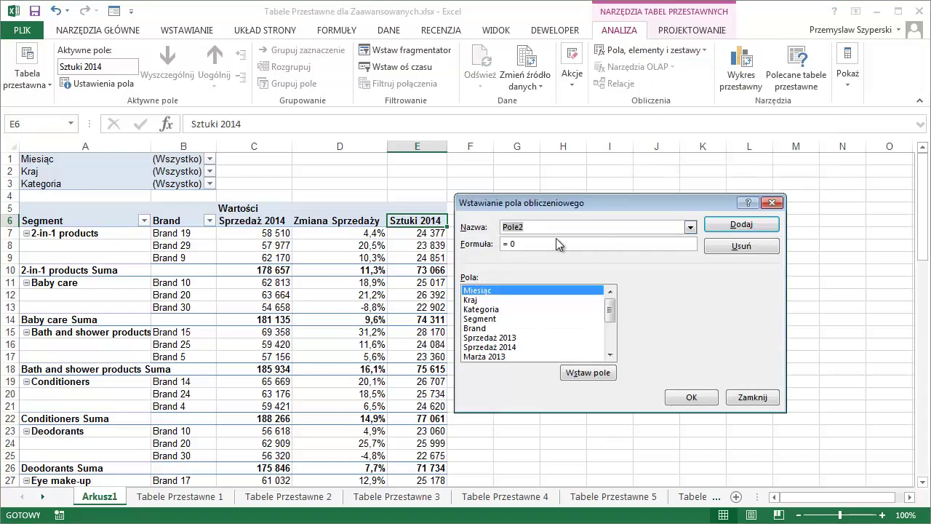
{"action": "type", "text": "Zmian"}
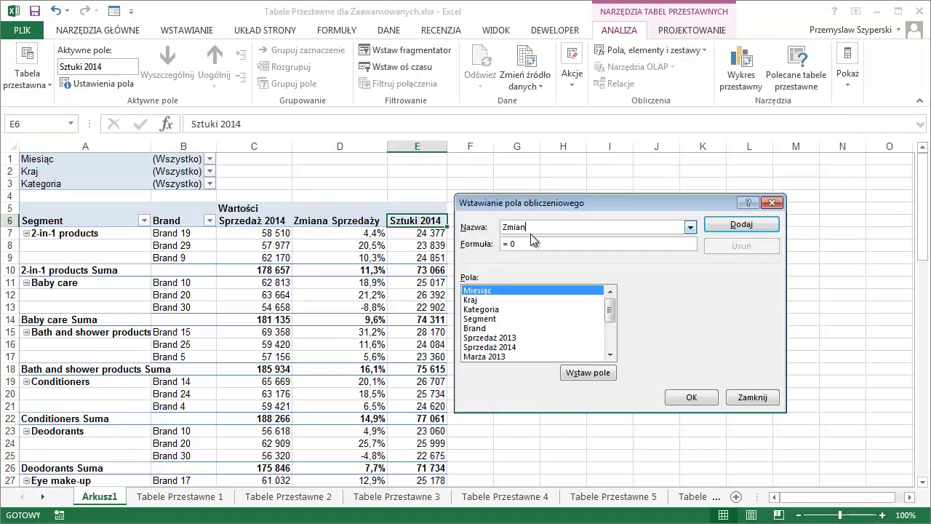
{"action": "type", "text": "a Ilości"}
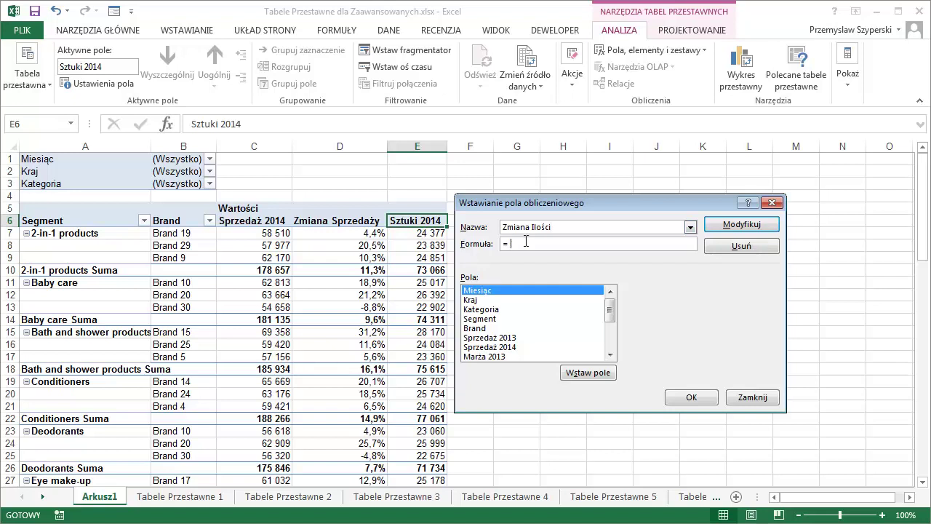
{"action": "left_click", "coordinate": [610, 354]}
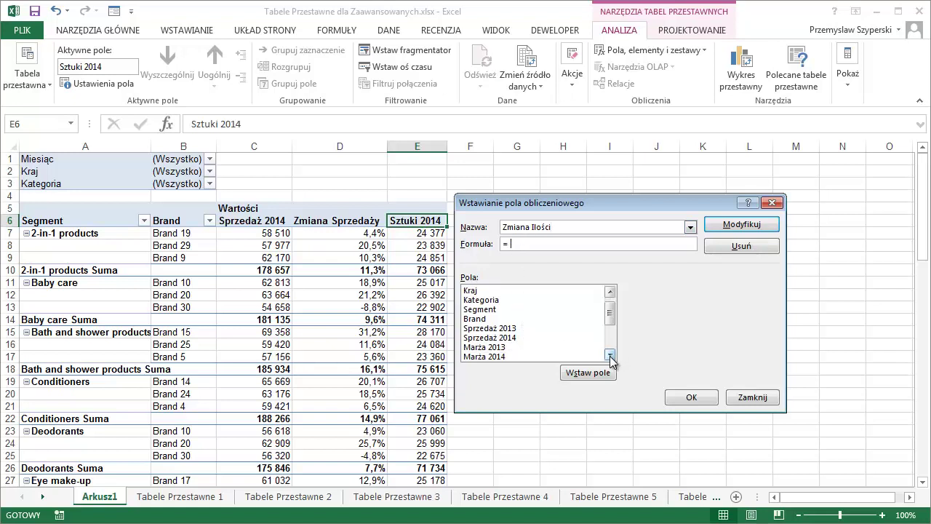
{"action": "left_click", "coordinate": [492, 339]}
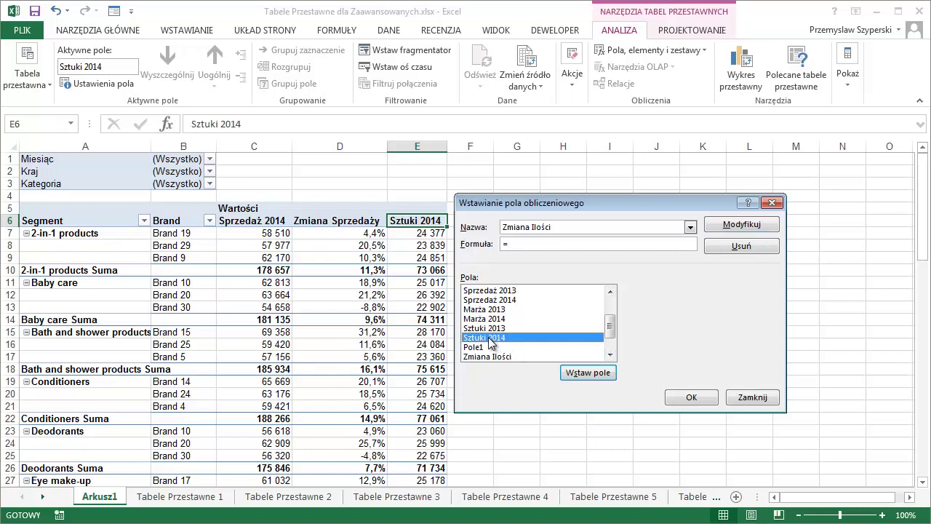
{"action": "left_click", "coordinate": [582, 373]}
{"action": "type", "text": "/"}
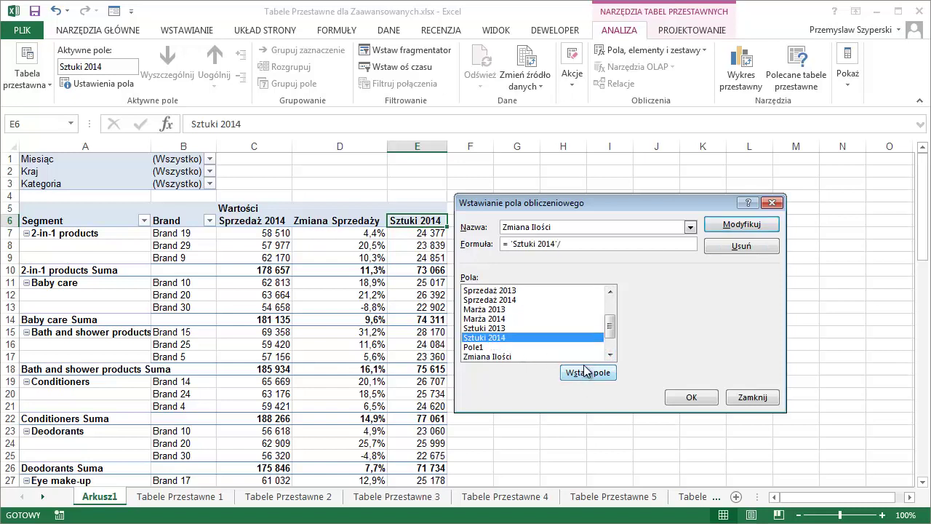
{"action": "double_click", "coordinate": [516, 326]}
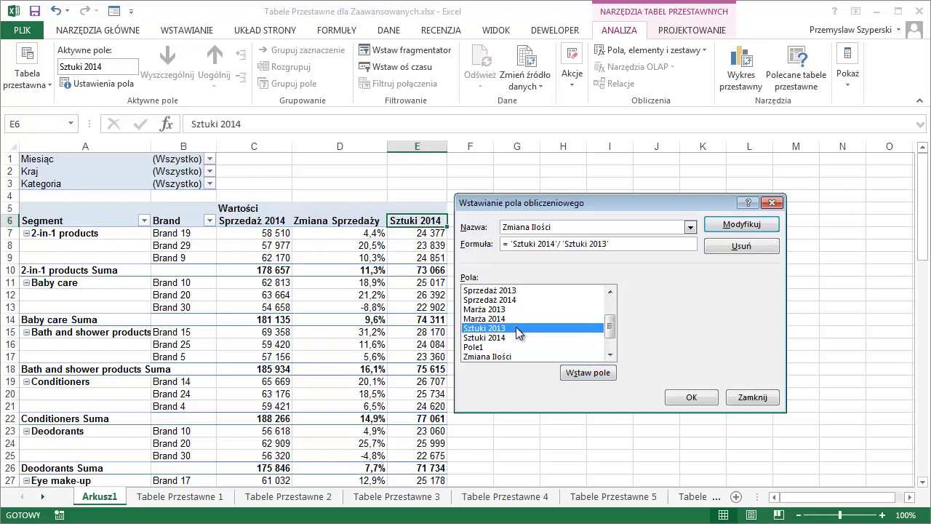
{"action": "type", "text": "-1"}
{"action": "left_click", "coordinate": [692, 397]}
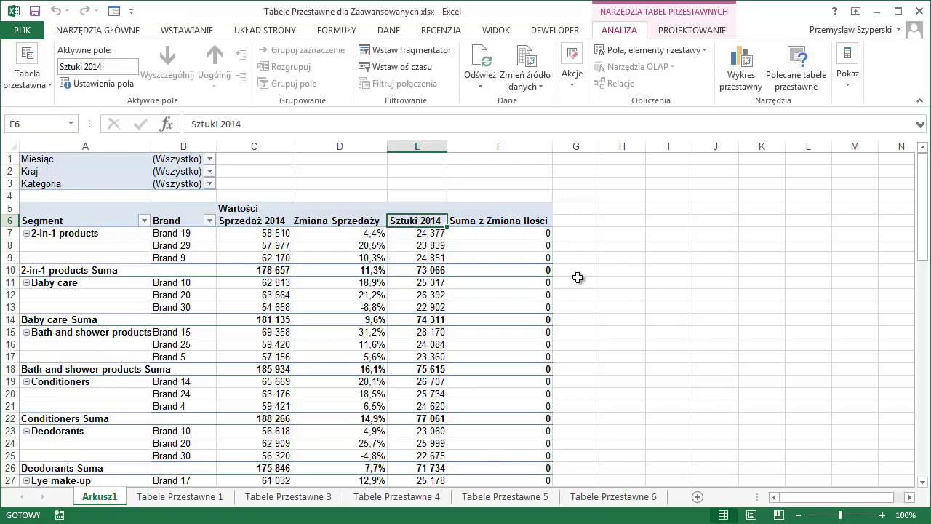
Format the Zmiana Ilości values as percentages with one decimal place
{"action": "left_click", "coordinate": [515, 233]}
{"action": "right_click", "coordinate": [515, 232]}
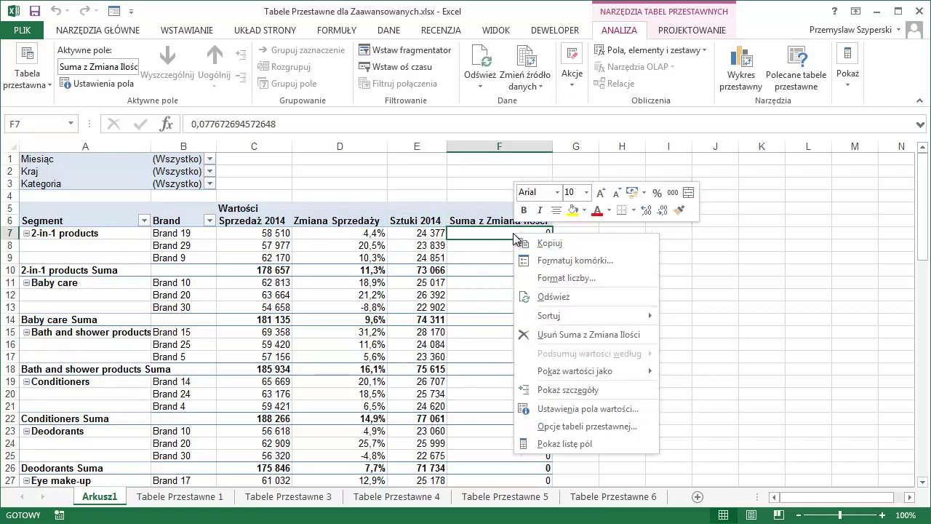
{"action": "left_click", "coordinate": [553, 411]}
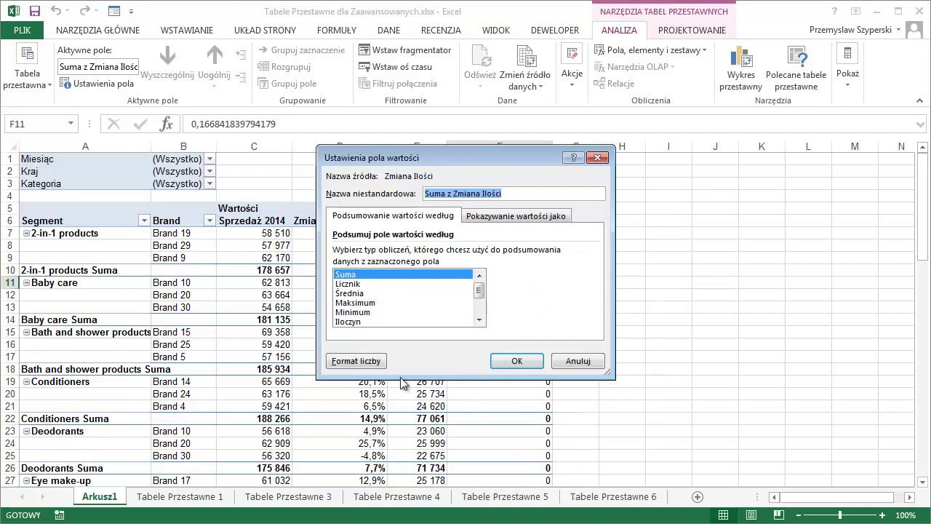
{"action": "left_click", "coordinate": [373, 361]}
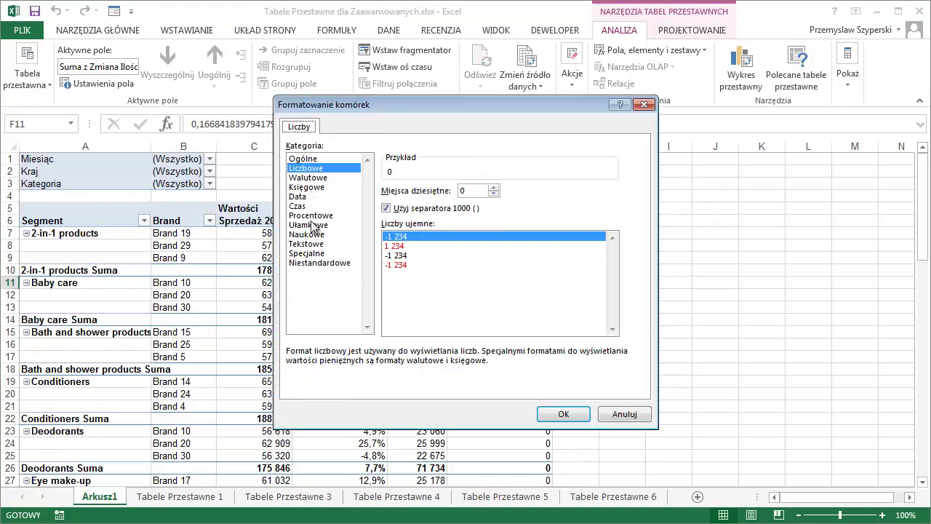
{"action": "left_click", "coordinate": [312, 215]}
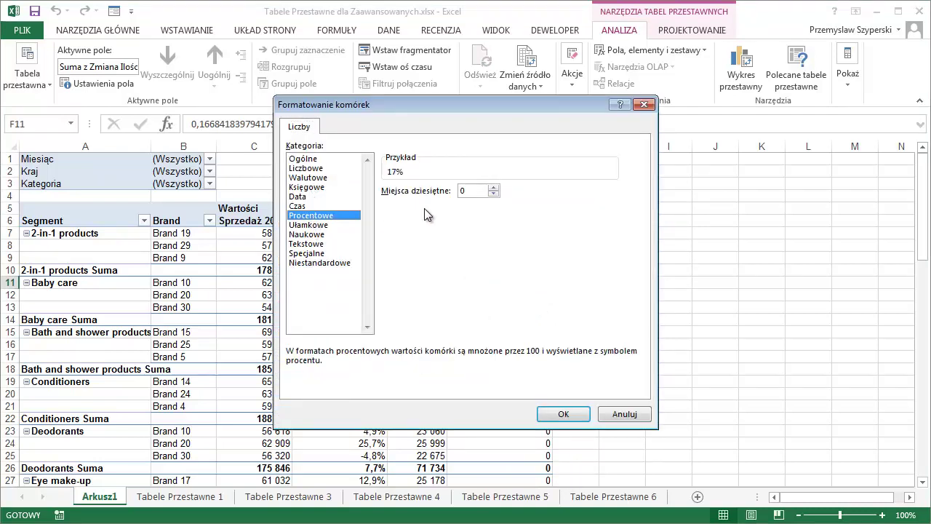
{"action": "left_click", "coordinate": [494, 188]}
{"action": "left_click", "coordinate": [563, 413]}
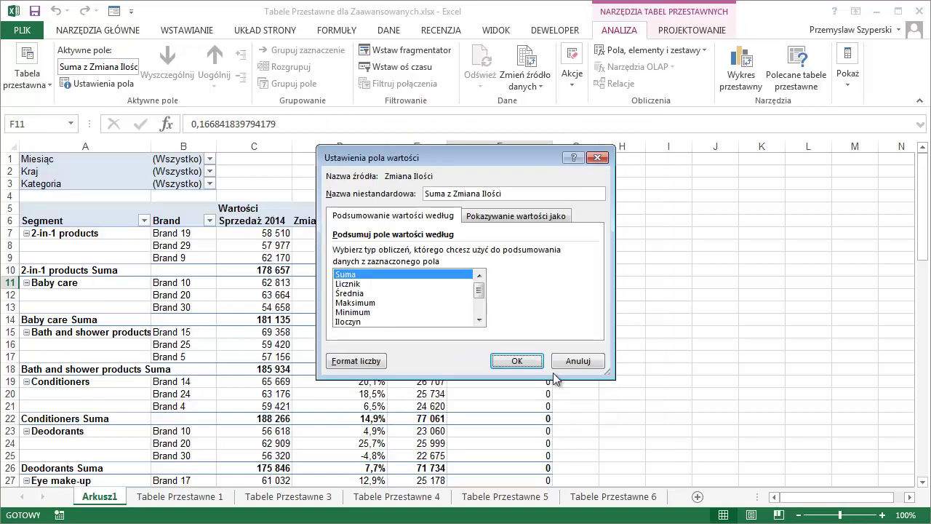
{"action": "left_click", "coordinate": [514, 360]}
Rename header F6 from Suma z Zmiana Ilości to Zmiana Ilości and autofit column F
{"action": "left_click", "coordinate": [489, 222]}
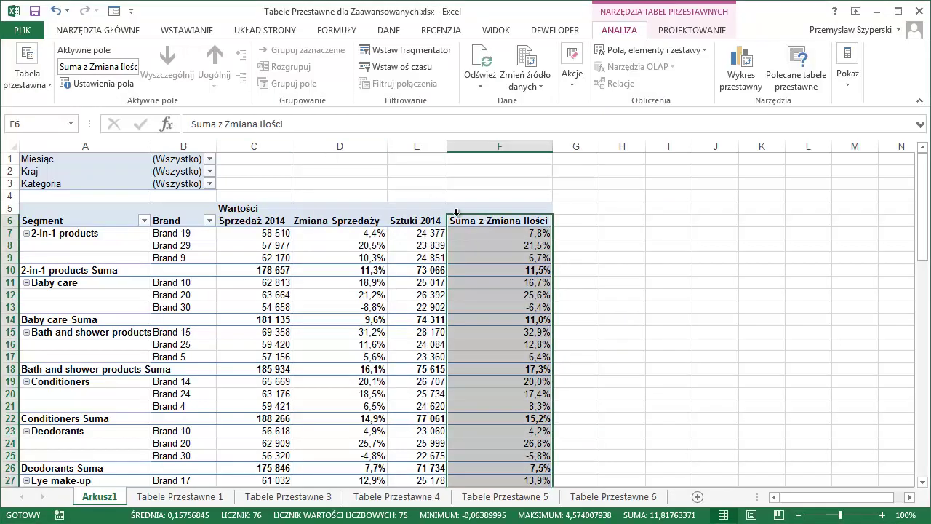
{"action": "left_click", "coordinate": [474, 225]}
{"action": "left_click_drag", "start_coordinate": [226, 124], "coordinate": [191, 123]}
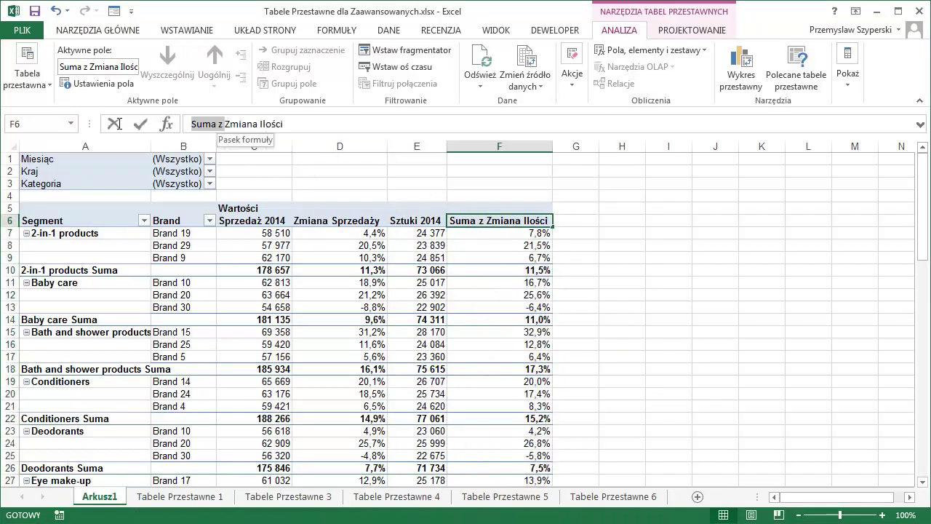
{"action": "key", "text": "BackSpace"}
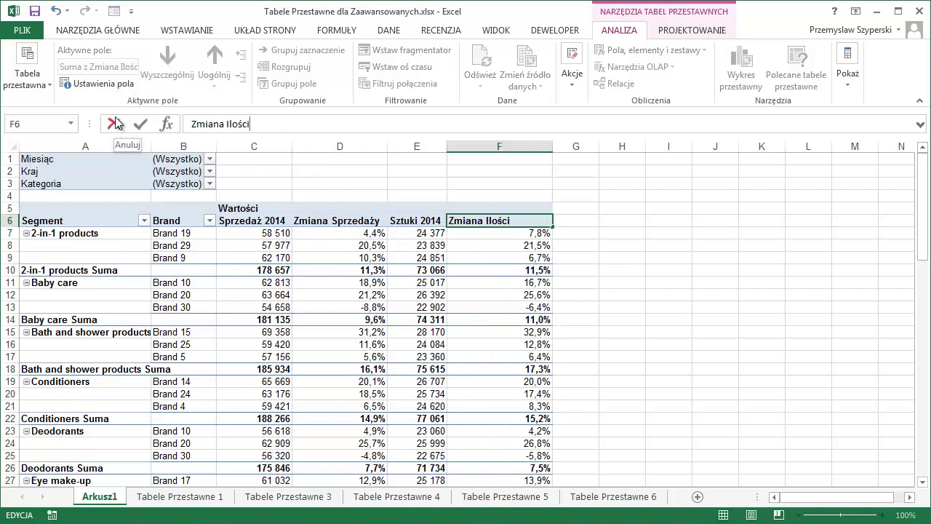
{"action": "key", "text": "Return"}
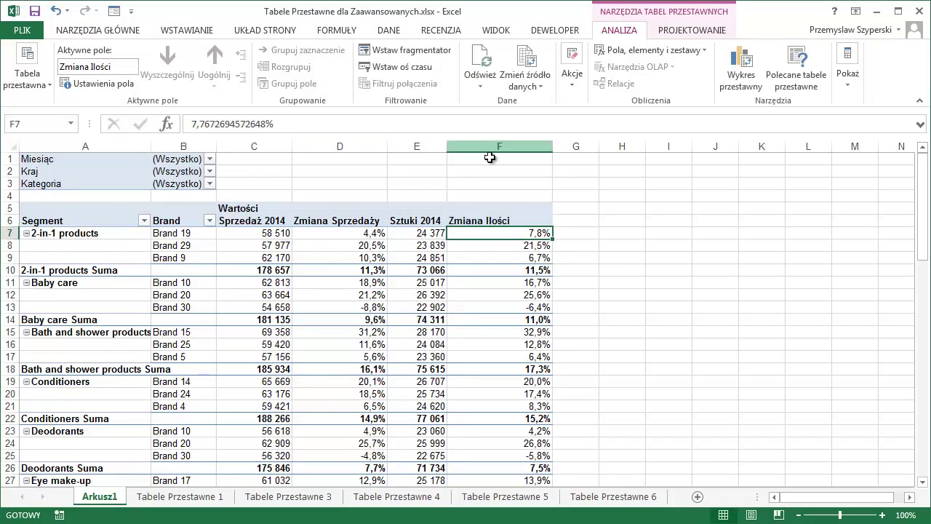
{"action": "double_click", "coordinate": [553, 146]}
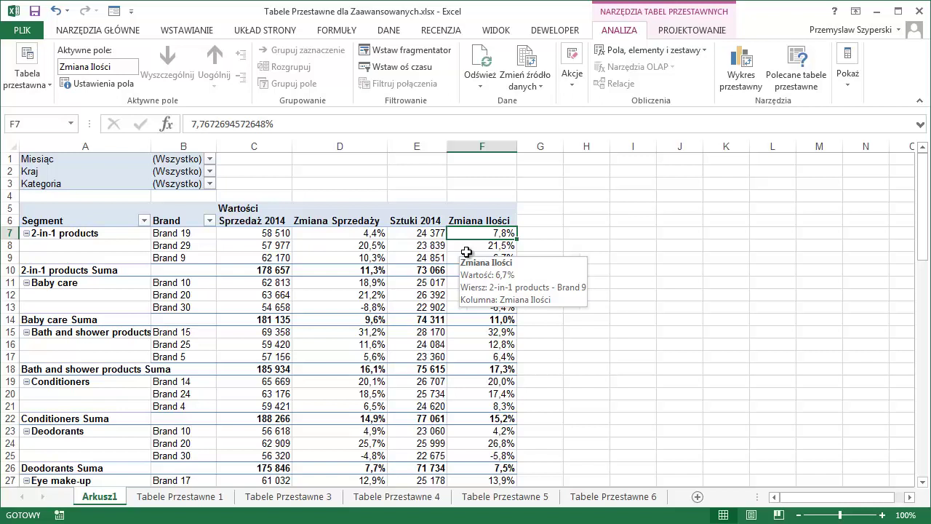
Add calculated field Pole2 with formula 'Marza 2014'/'Sprzedaż 2014' to the pivot as a new column
{"action": "left_click", "coordinate": [640, 49]}
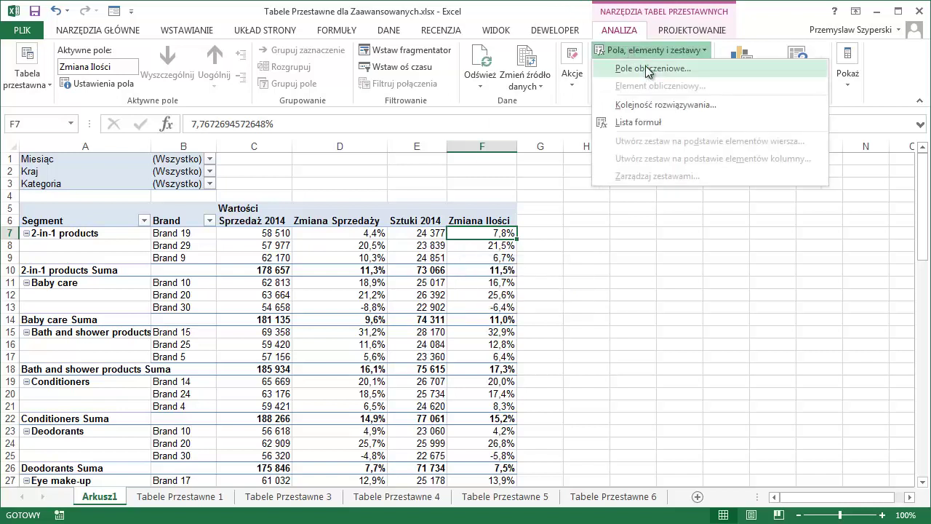
{"action": "left_click", "coordinate": [641, 76]}
{"action": "left_click", "coordinate": [529, 245]}
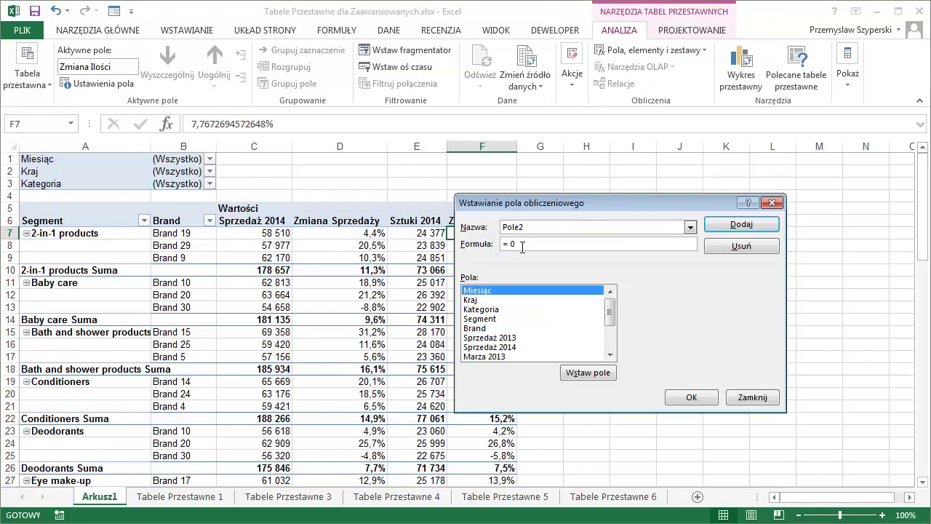
{"action": "key", "text": "BackSpace"}
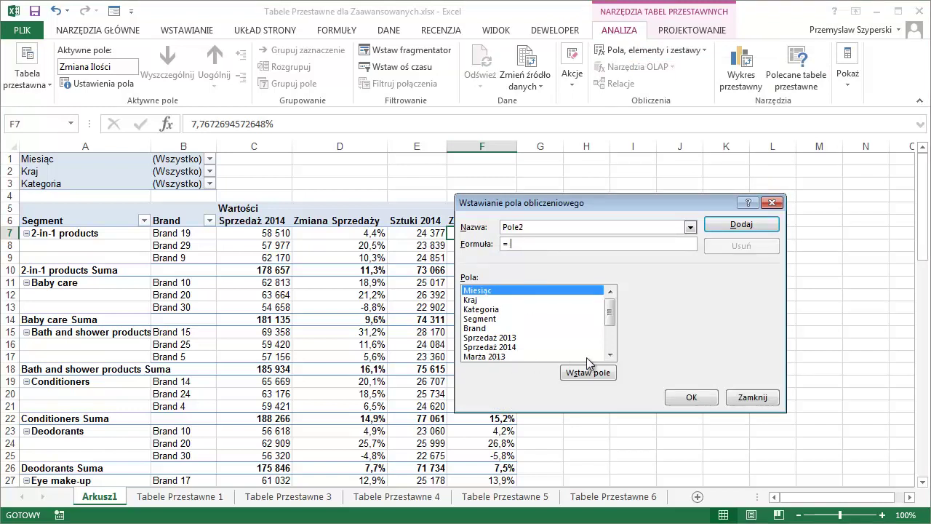
{"action": "left_click", "coordinate": [610, 355]}
{"action": "left_click", "coordinate": [611, 355]}
{"action": "left_click", "coordinate": [611, 355]}
{"action": "left_click", "coordinate": [491, 338]}
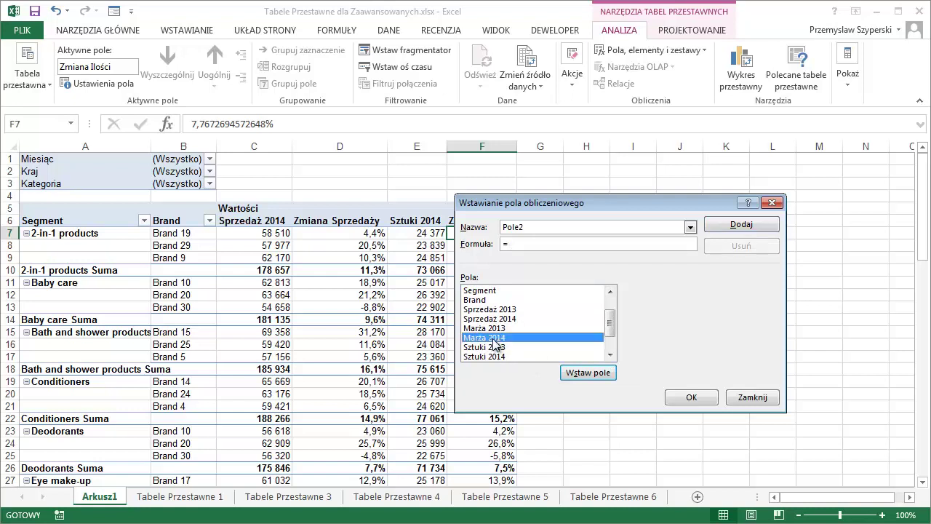
{"action": "left_click", "coordinate": [583, 372]}
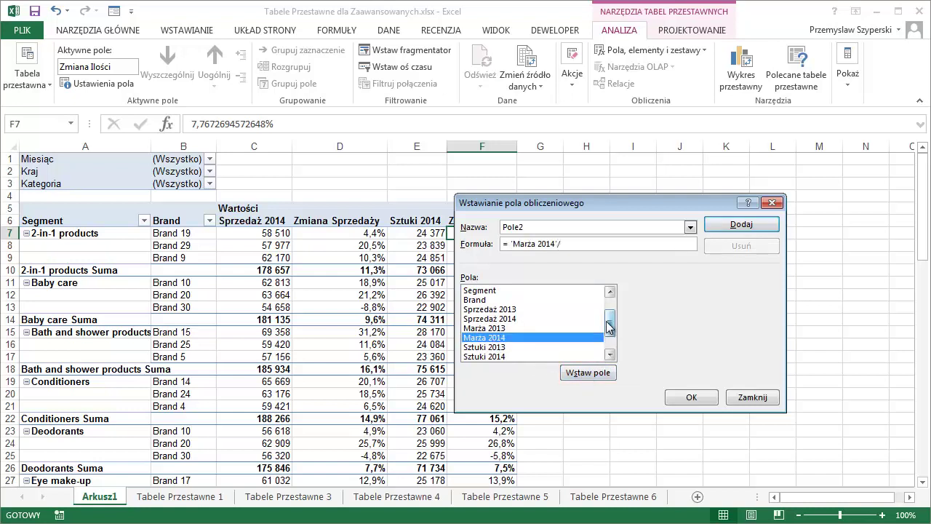
{"action": "left_click", "coordinate": [508, 319]}
{"action": "left_click", "coordinate": [589, 370]}
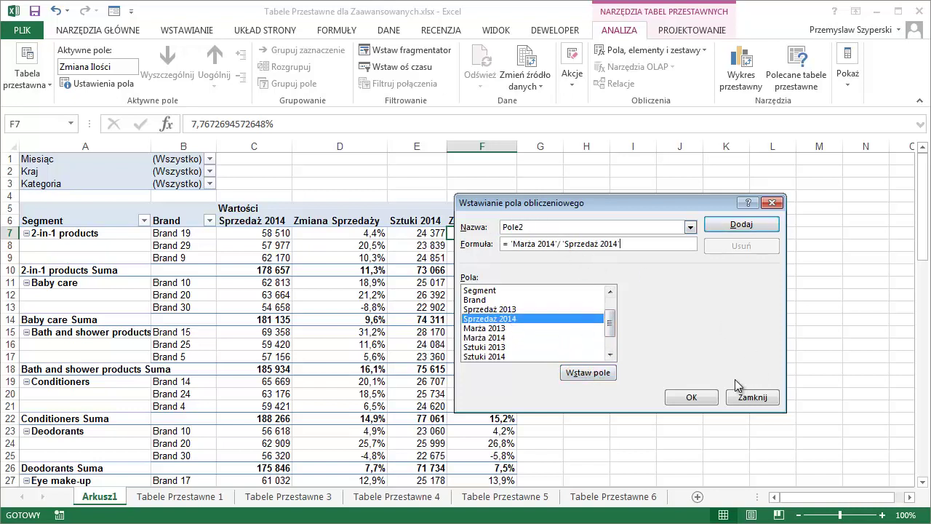
{"action": "left_click", "coordinate": [694, 397]}
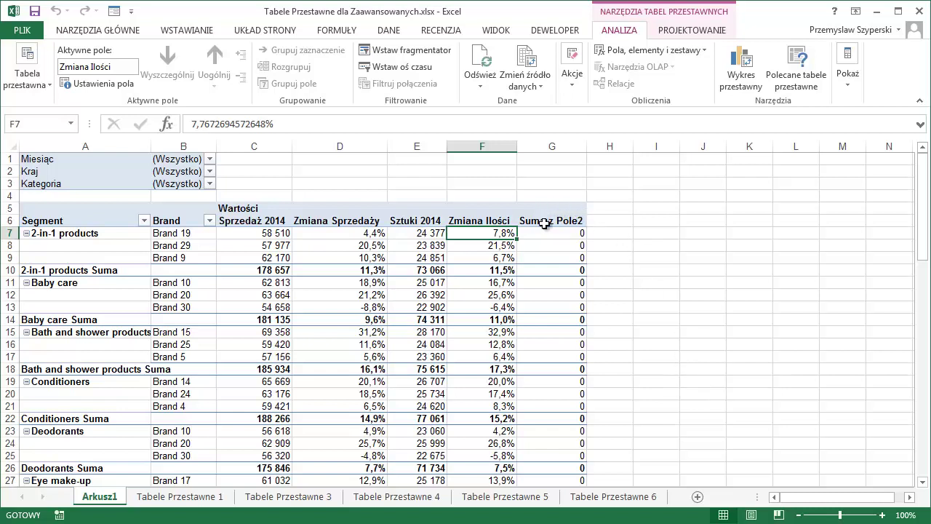
{"action": "mouse_move", "coordinate": [547, 221]}
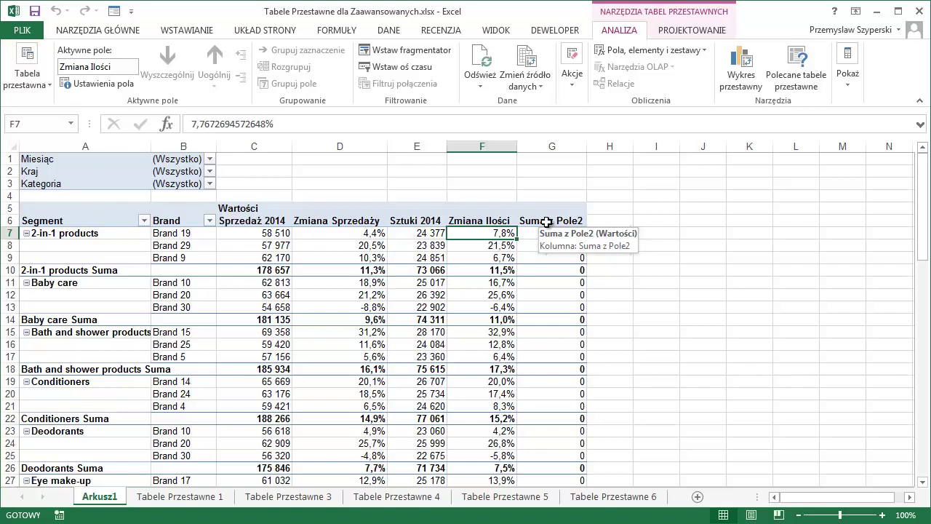
{"action": "left_click", "coordinate": [546, 222]}
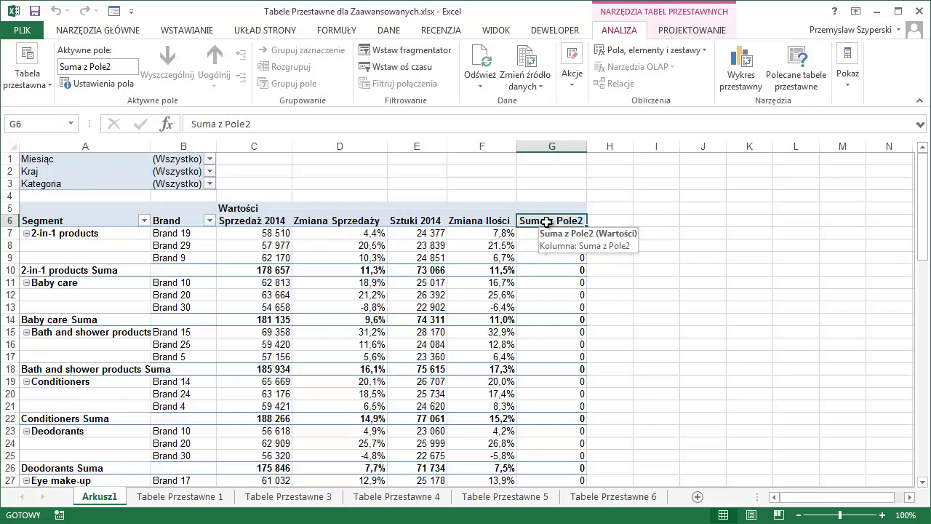
Save the Pole2 margin formula as a new calculated field named Marża % '14
{"action": "left_click", "coordinate": [696, 48]}
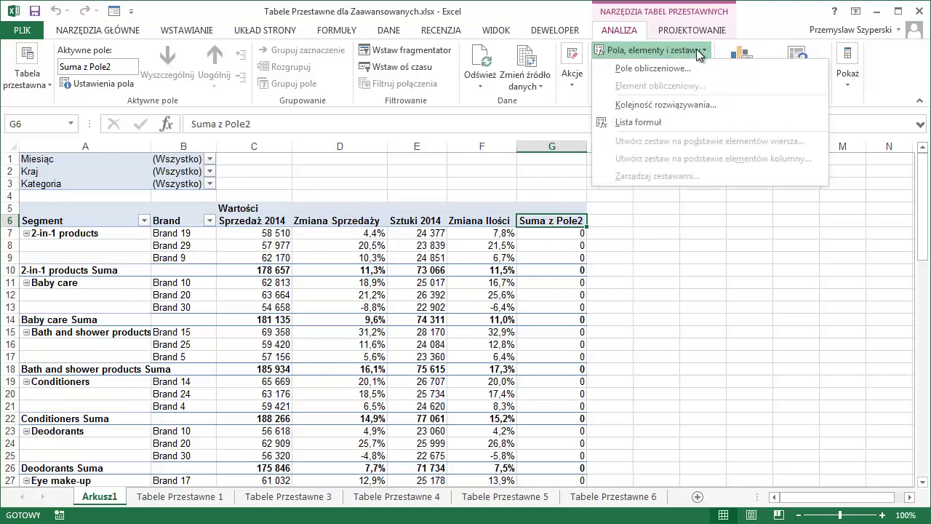
{"action": "left_click", "coordinate": [663, 69]}
{"action": "left_click", "coordinate": [691, 228]}
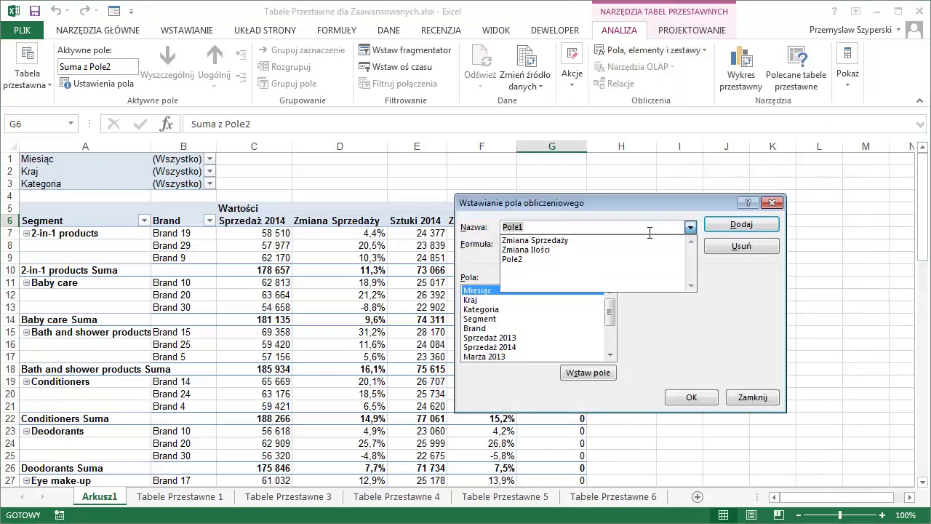
{"action": "left_click", "coordinate": [629, 258]}
{"action": "left_click", "coordinate": [530, 227]}
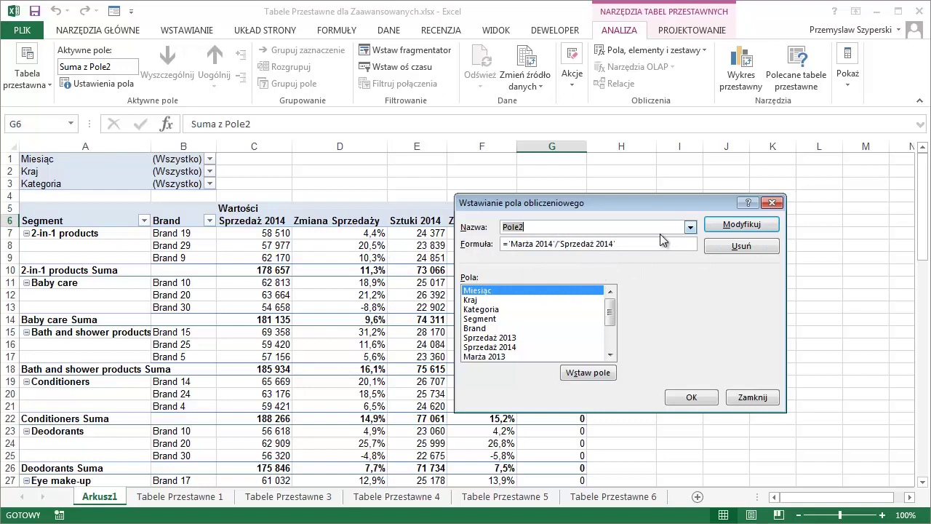
{"action": "type", "text": "Mar"}
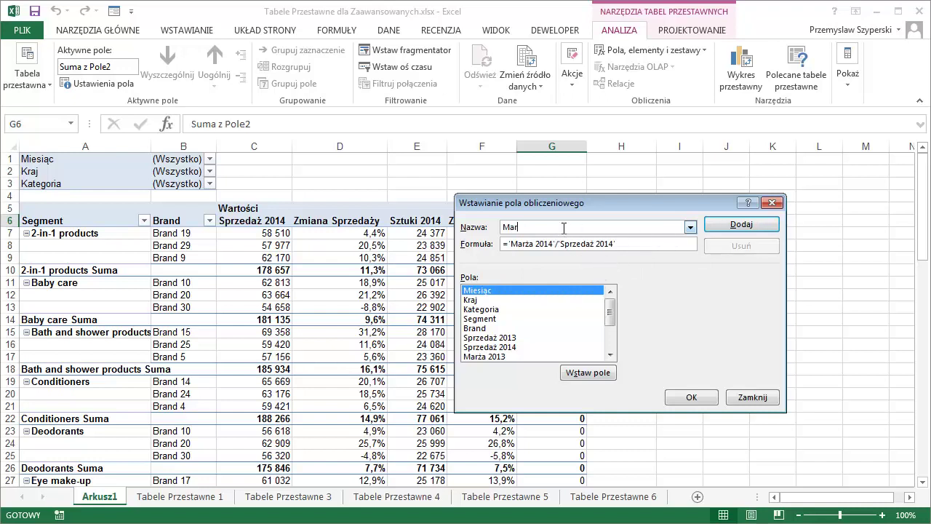
{"action": "type", "text": "ża % '14"}
{"action": "left_click", "coordinate": [694, 395]}
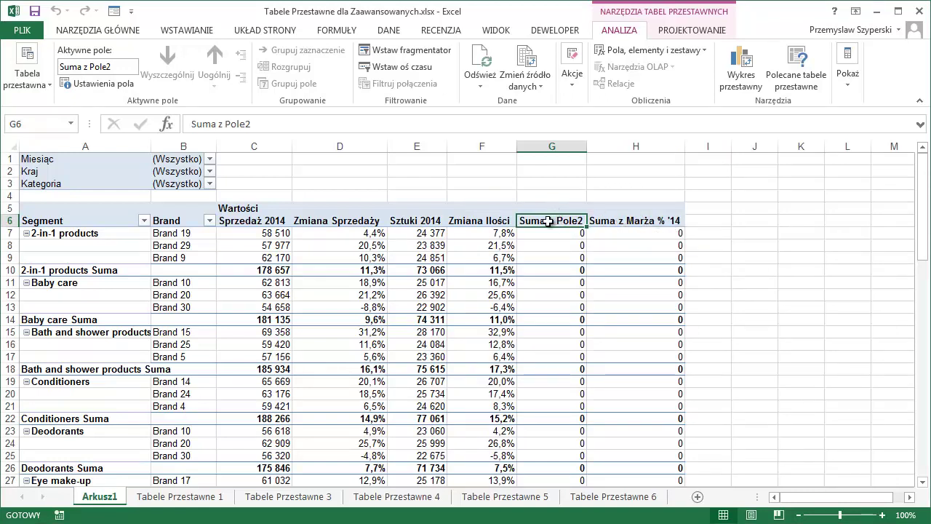
Delete the old Pole2 calculated field, leaving only Marża % '14
{"action": "left_click", "coordinate": [704, 50]}
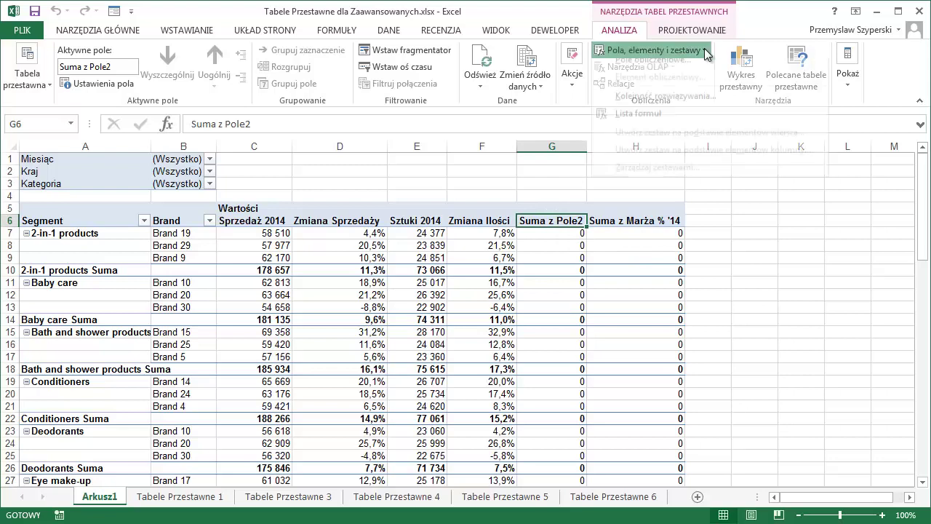
{"action": "left_click", "coordinate": [698, 69]}
{"action": "left_click", "coordinate": [690, 227]}
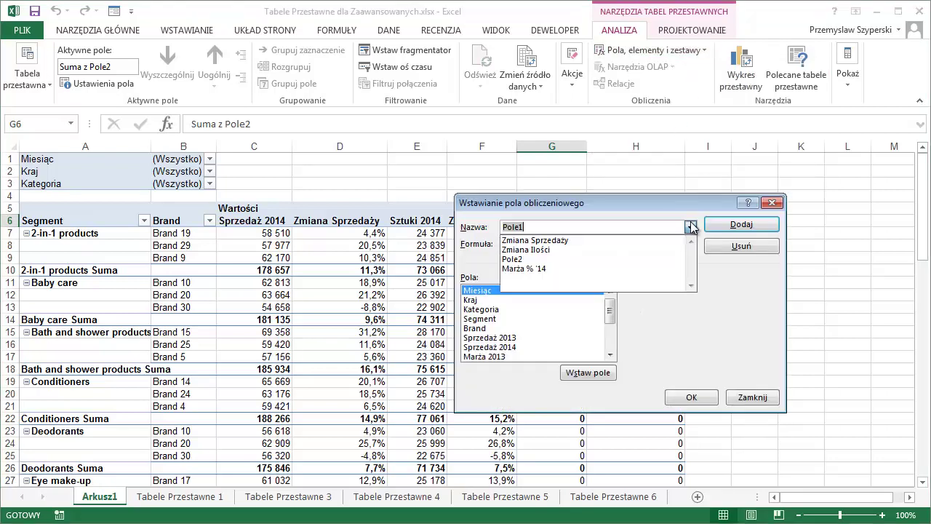
{"action": "left_click", "coordinate": [641, 259]}
{"action": "left_click", "coordinate": [732, 248]}
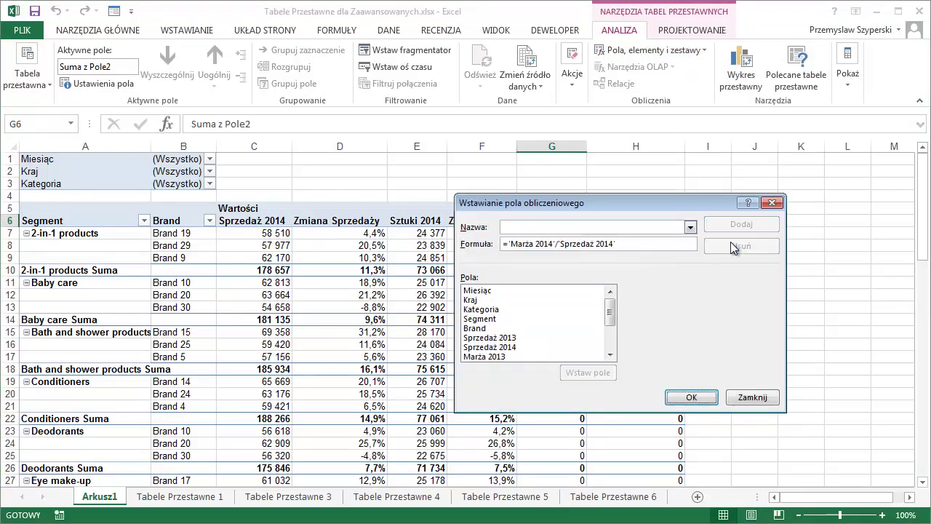
{"action": "left_click", "coordinate": [691, 227]}
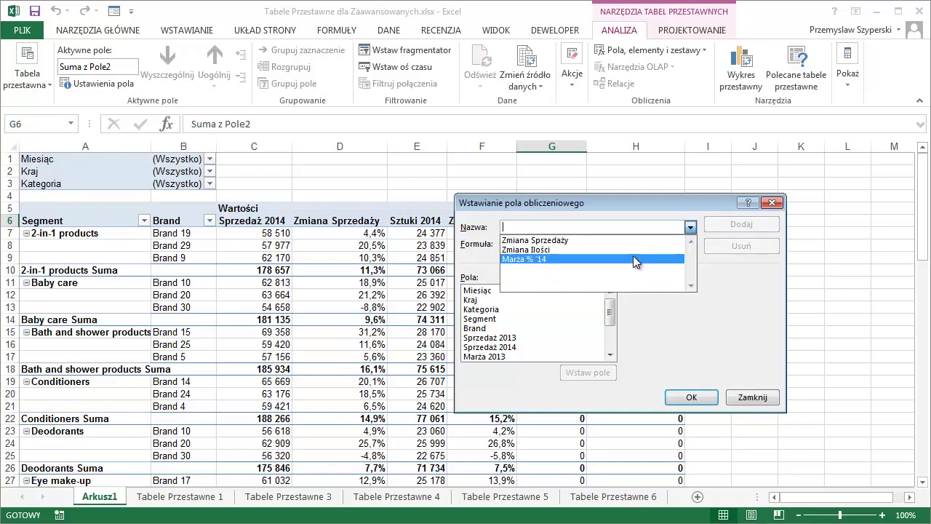
{"action": "left_click", "coordinate": [691, 397]}
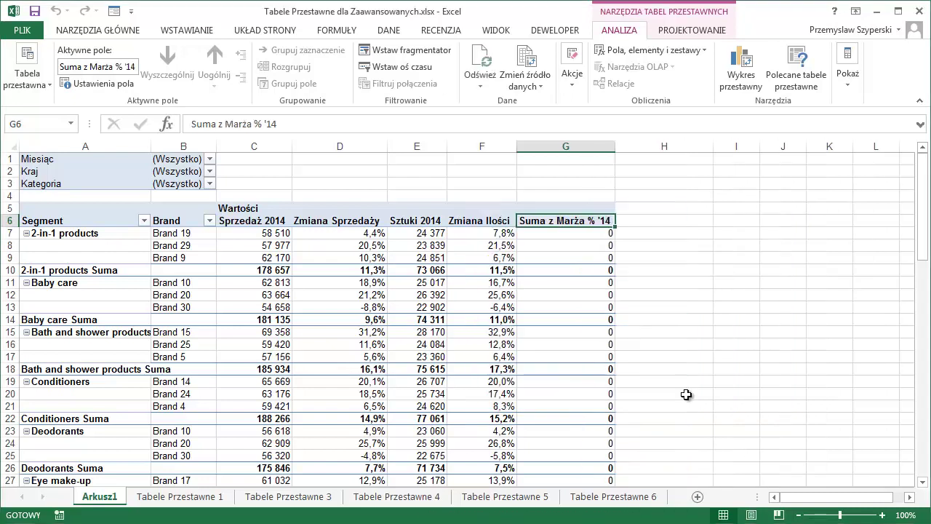
Format the Marża % '14 values as Percentage with 1 decimal place
{"action": "left_click", "coordinate": [597, 244]}
{"action": "right_click", "coordinate": [572, 246]}
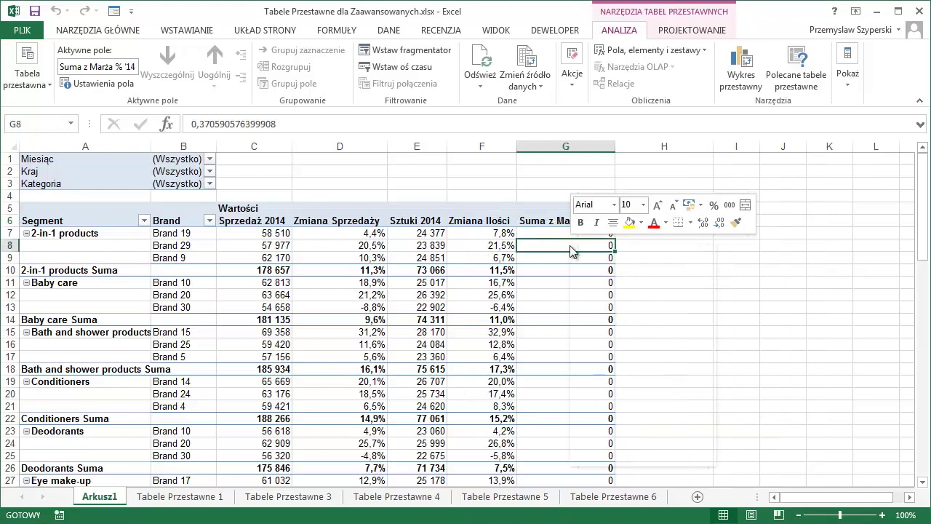
{"action": "left_click", "coordinate": [647, 421]}
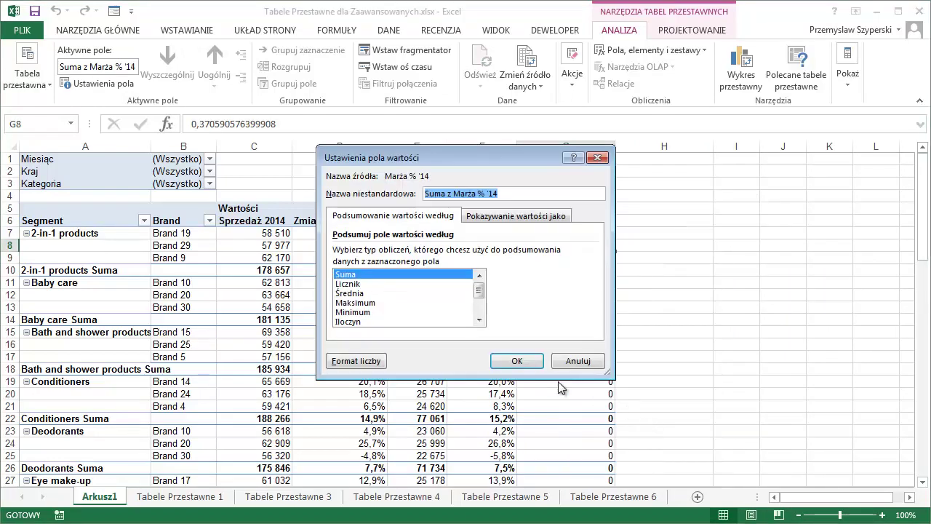
{"action": "left_click", "coordinate": [383, 363]}
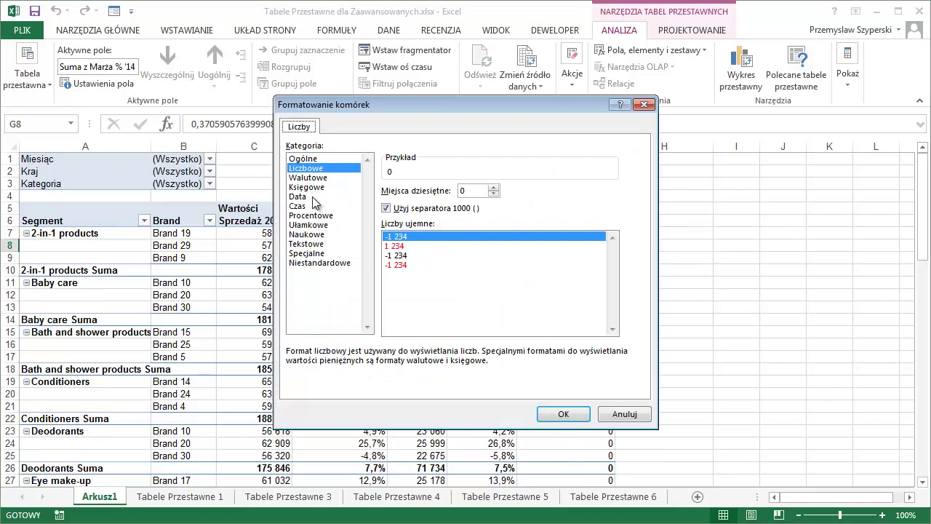
{"action": "left_click", "coordinate": [318, 216]}
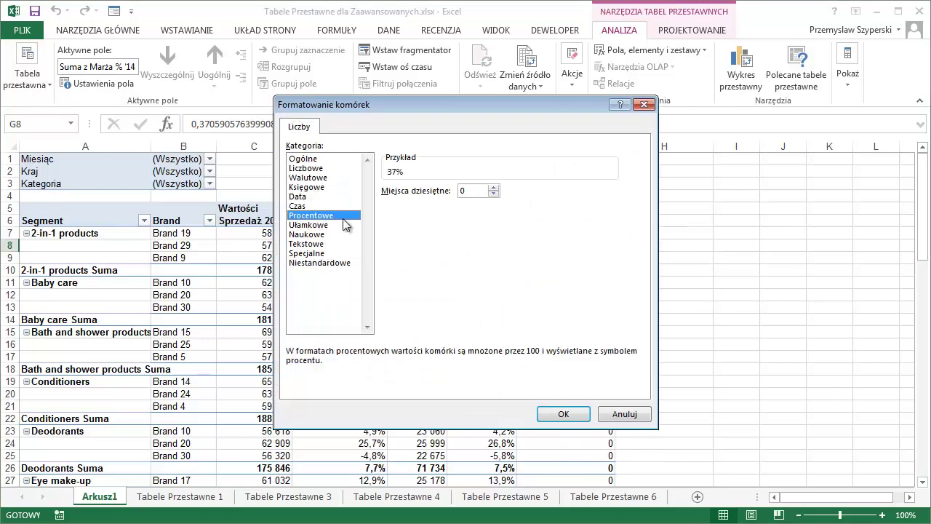
{"action": "left_click", "coordinate": [494, 188]}
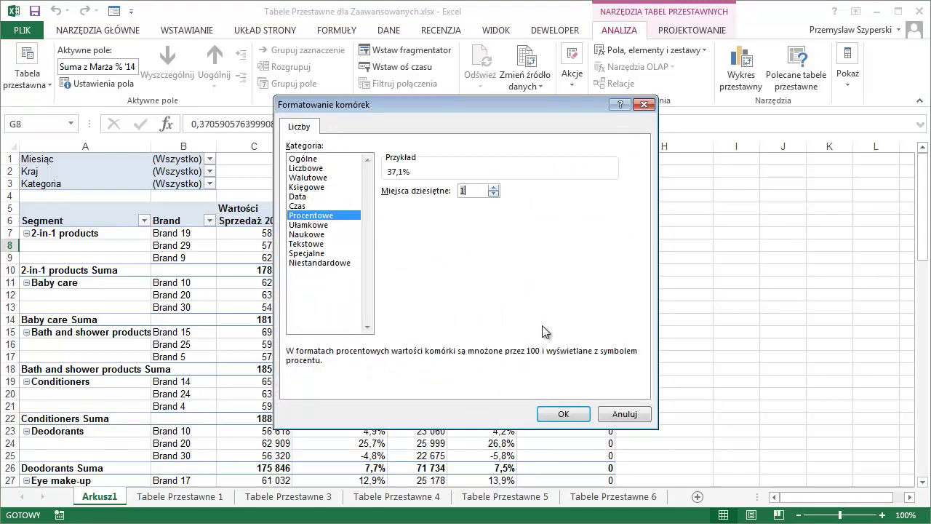
{"action": "left_click", "coordinate": [571, 416]}
{"action": "left_click", "coordinate": [607, 359]}
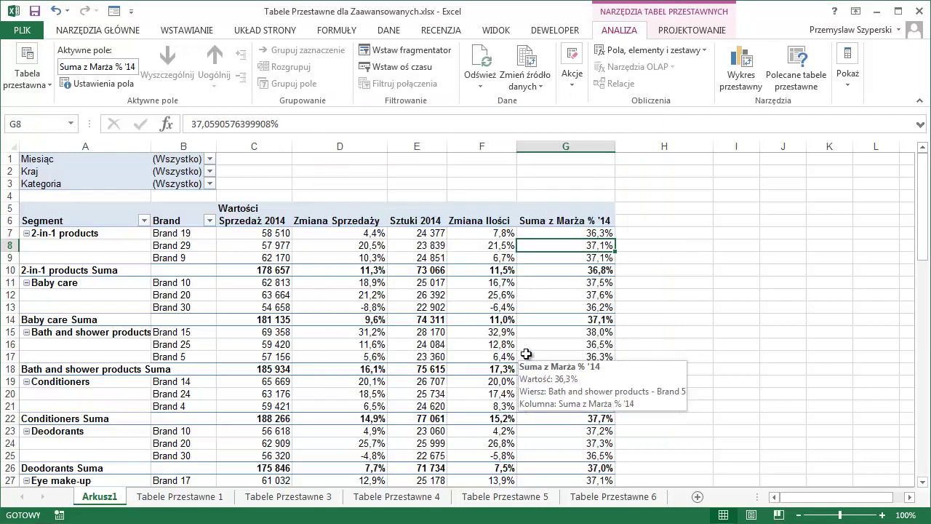
Select header G6 and highlight its 'Suma z' prefix in the formula bar
{"action": "left_click", "coordinate": [541, 220]}
{"action": "mouse_move", "coordinate": [527, 224]}
{"action": "left_mouse_down"}
{"action": "mouse_move", "coordinate": [533, 230]}
{"action": "mouse_move", "coordinate": [525, 222]}
{"action": "left_mouse_up"}
{"action": "left_click_drag", "start_coordinate": [226, 123], "coordinate": [191, 124]}
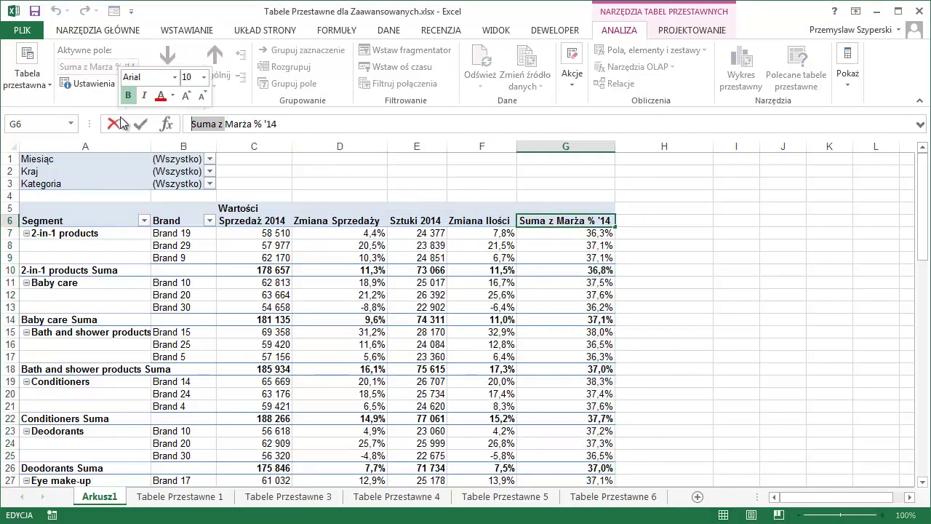
Remove 'Suma z' so the G6 header reads Marża % '14, and autofit column G
{"action": "key", "text": "BackSpace"}
{"action": "key", "text": "Return"}
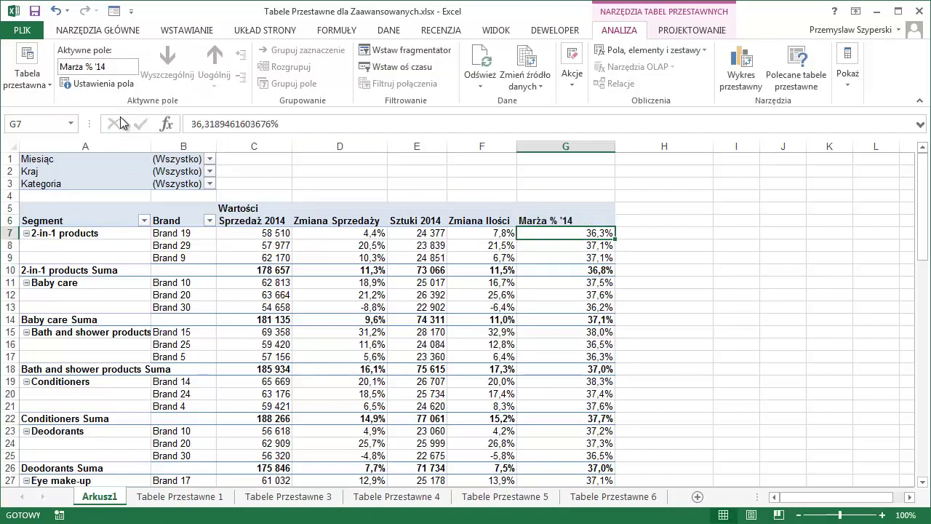
{"action": "double_click", "coordinate": [615, 143]}
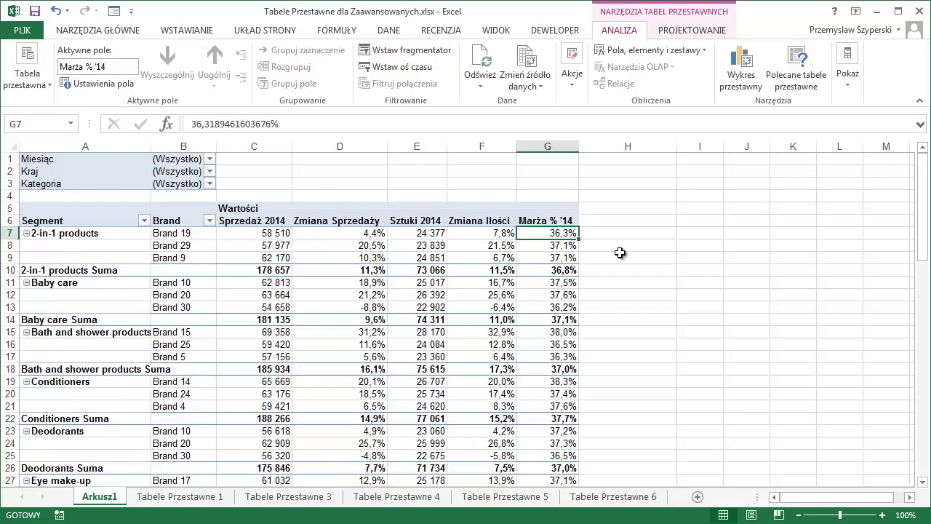
Start a new calculated field named Zmiana Marży % with an empty formula
{"action": "left_click", "coordinate": [692, 50]}
{"action": "left_click", "coordinate": [689, 66]}
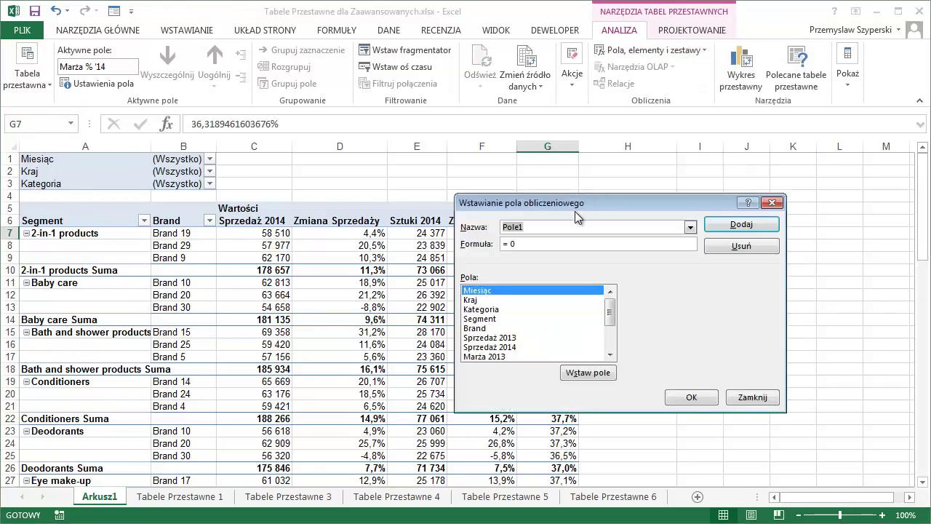
{"action": "type", "text": "Zmia"}
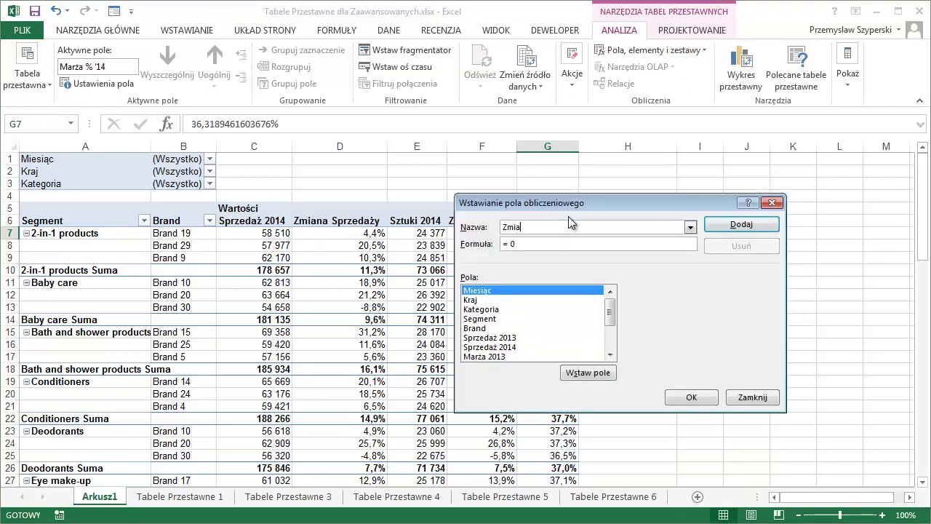
{"action": "type", "text": "na Marży"}
{"action": "type", "text": " %"}
{"action": "left_click", "coordinate": [553, 244]}
{"action": "key", "text": "BackSpace"}
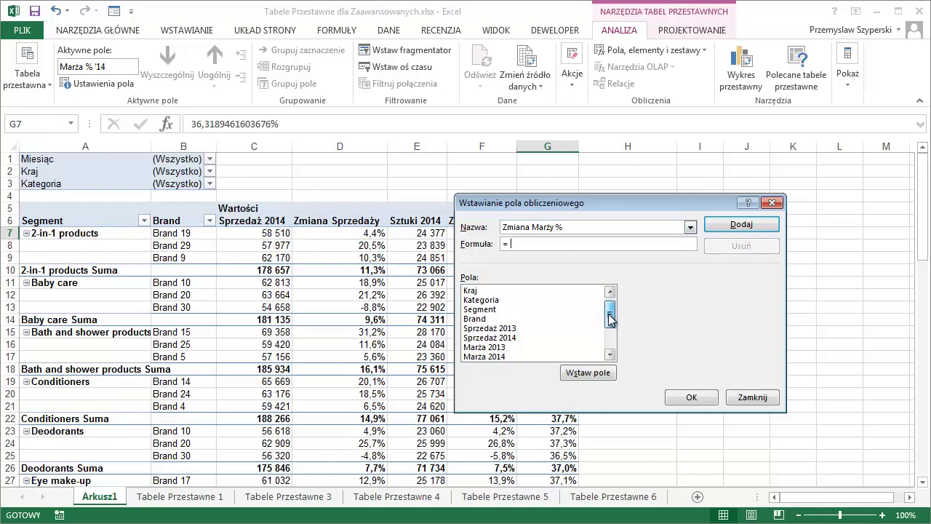
Build its formula as 'Marża % '14' - 'Marza 2013'/'Sprzedaż 2013' and add it to the pivot
{"action": "left_click_drag", "start_coordinate": [609, 314], "coordinate": [610, 339]}
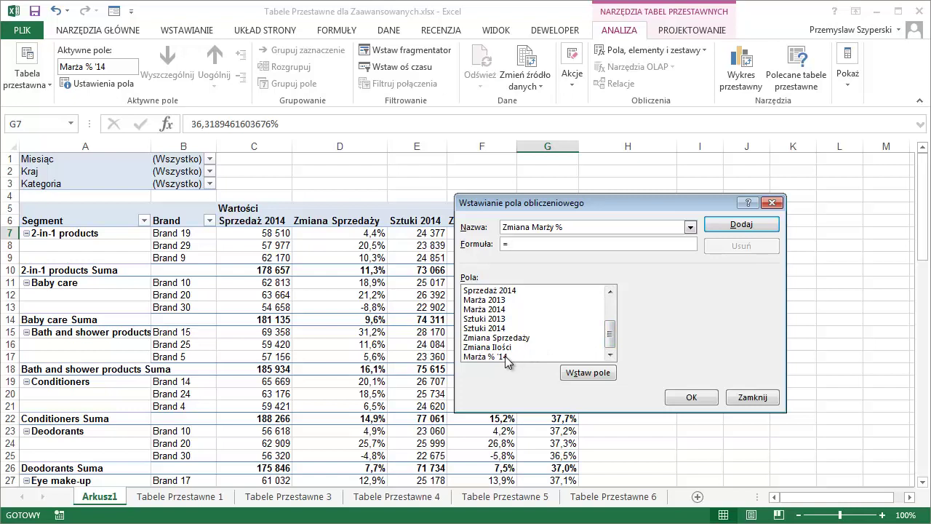
{"action": "left_click", "coordinate": [504, 355]}
{"action": "left_click", "coordinate": [585, 373]}
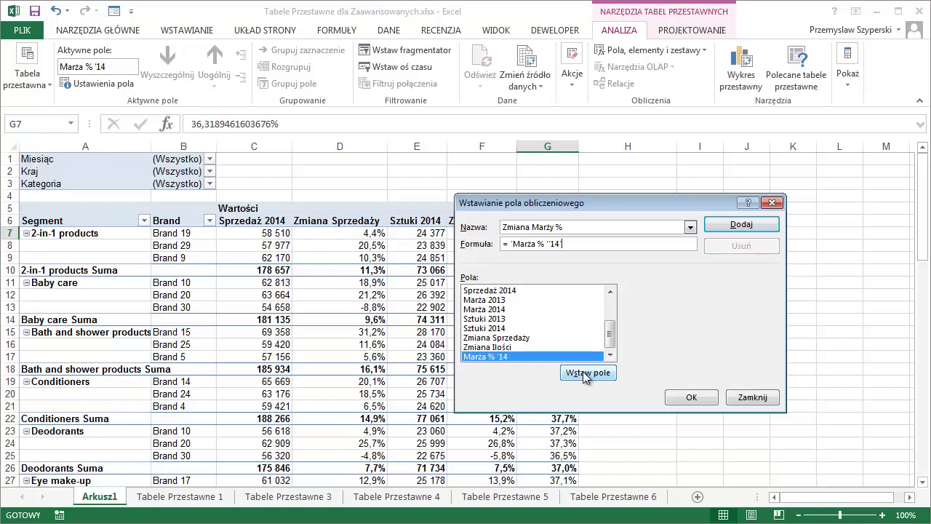
{"action": "type", "text": "-"}
{"action": "double_click", "coordinate": [503, 299]}
{"action": "type", "text": "/"}
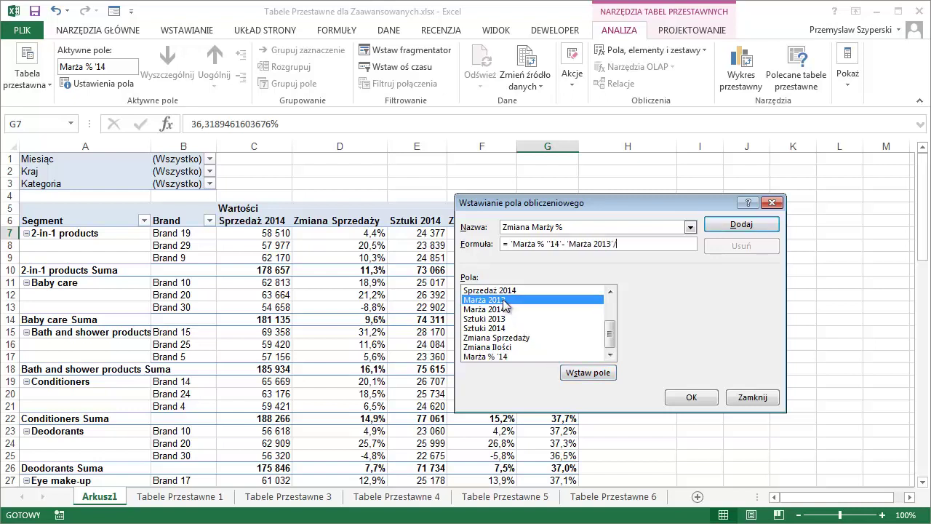
{"action": "left_click_drag", "start_coordinate": [610, 332], "coordinate": [610, 320]}
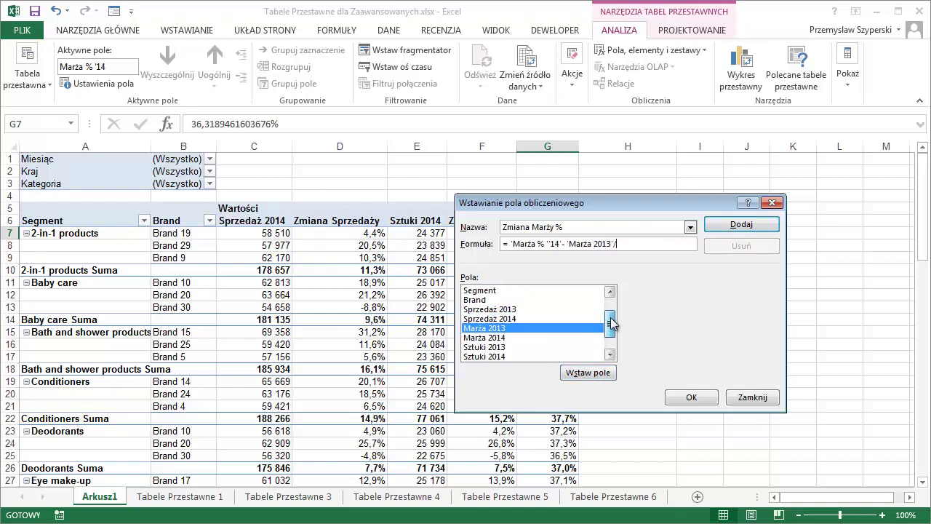
{"action": "double_click", "coordinate": [503, 310]}
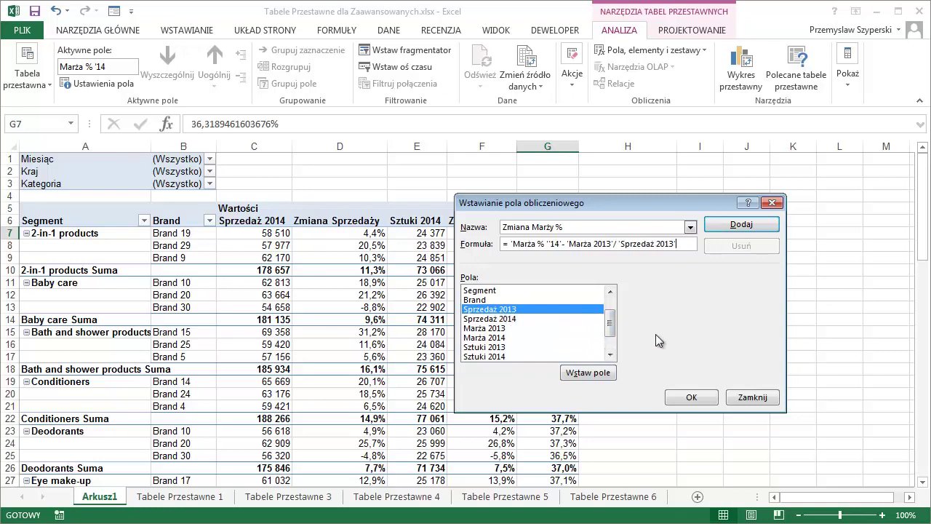
{"action": "left_click", "coordinate": [688, 396]}
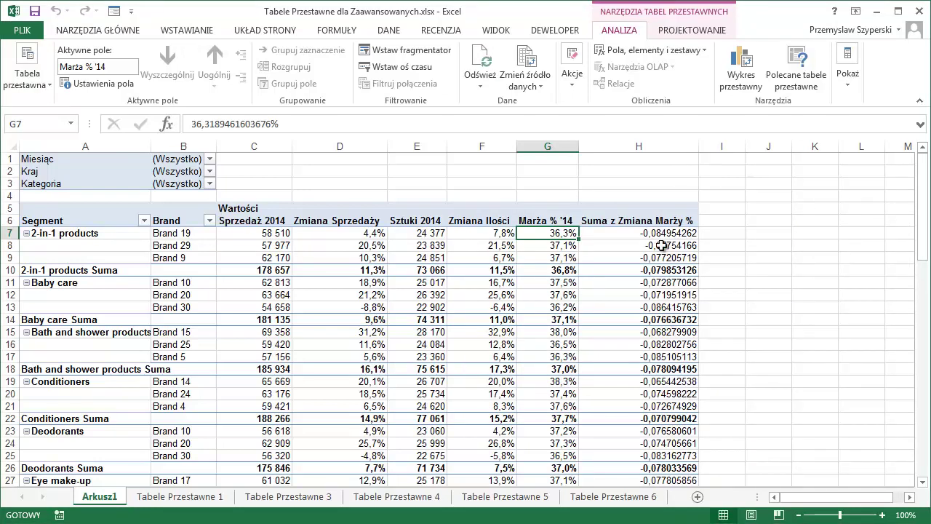
Give the Zmiana Marży % values the custom format 0,0% "p.", e.g. -8,5% p
{"action": "right_click", "coordinate": [660, 234]}
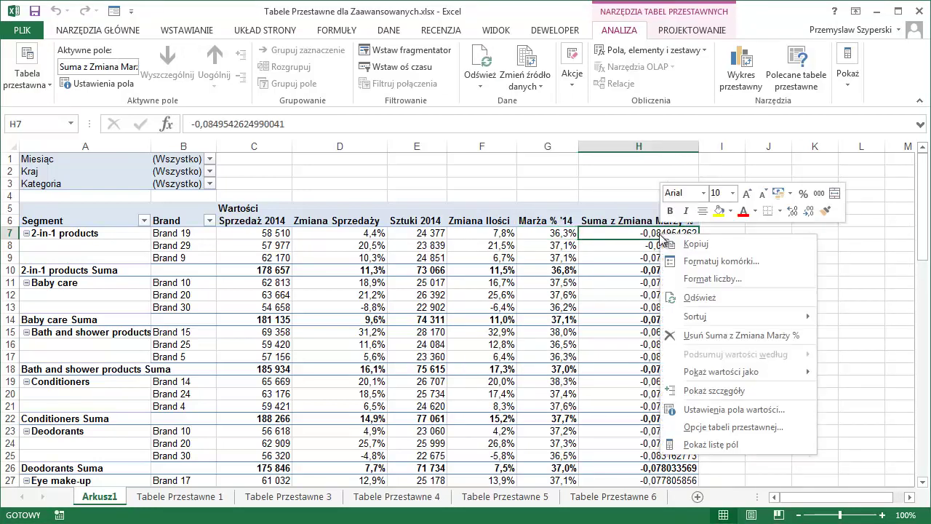
{"action": "left_click", "coordinate": [697, 409]}
{"action": "left_click", "coordinate": [603, 502]}
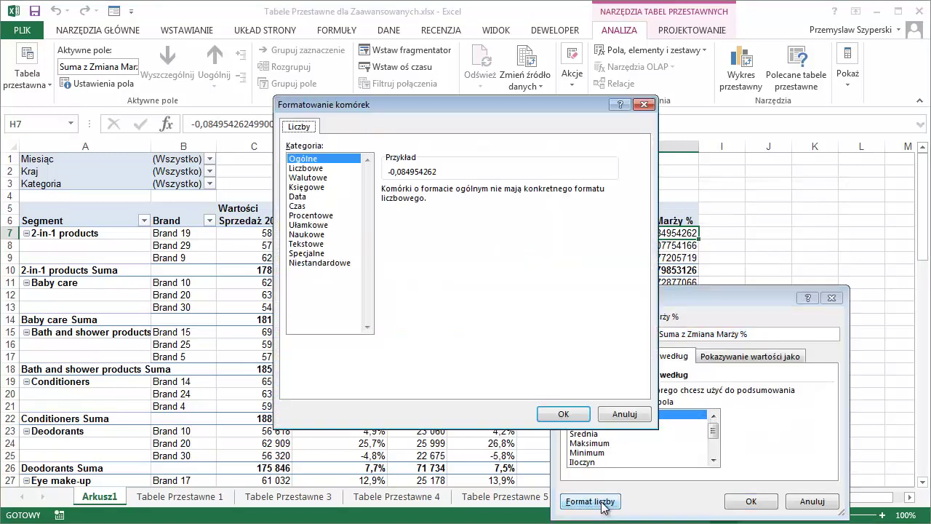
{"action": "left_click", "coordinate": [325, 262]}
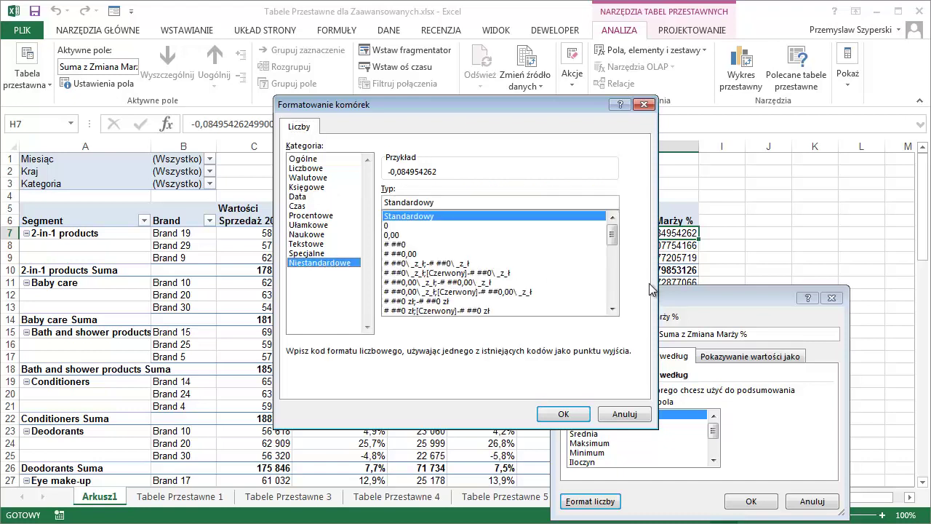
{"action": "left_click", "coordinate": [613, 310]}
{"action": "left_click", "coordinate": [613, 310]}
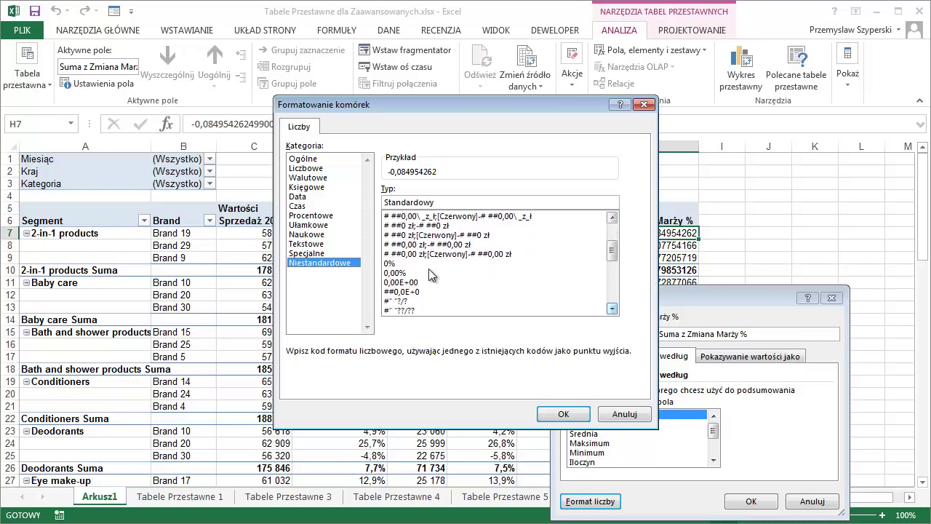
{"action": "left_click", "coordinate": [413, 273]}
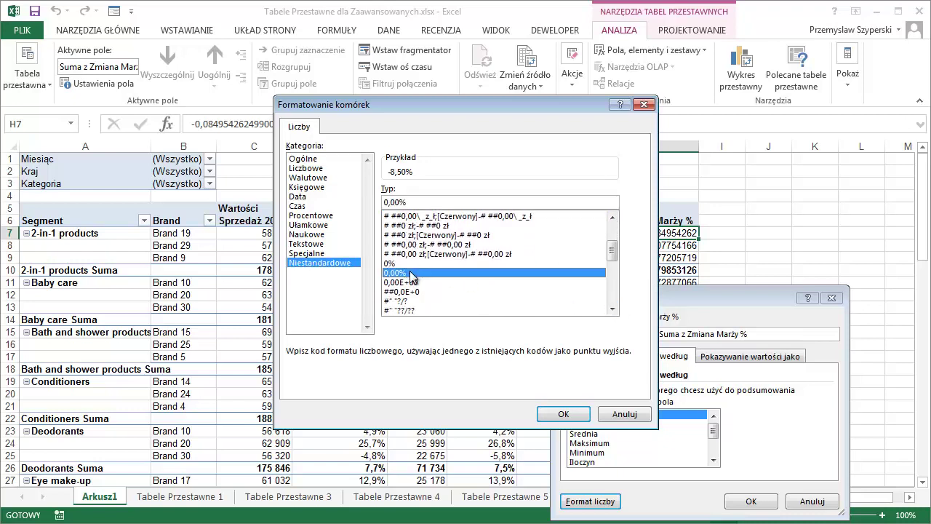
{"action": "left_click", "coordinate": [400, 203]}
{"action": "key", "text": "BackSpace"}
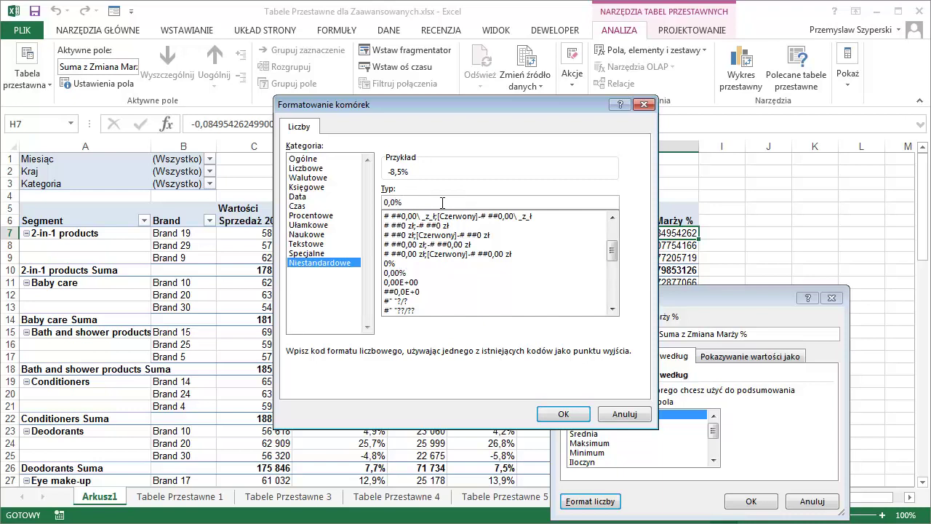
{"action": "type", "text": "p."}
{"action": "left_click", "coordinate": [570, 413]}
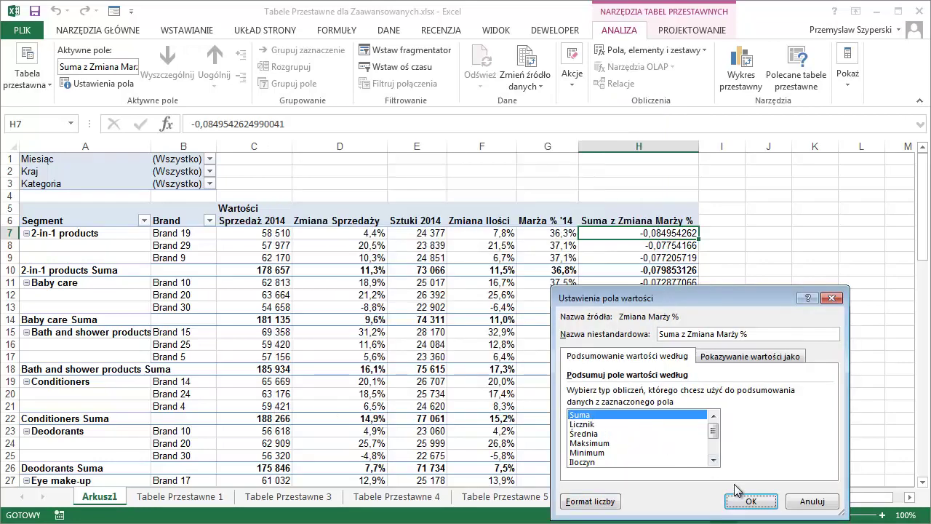
{"action": "left_click", "coordinate": [749, 500]}
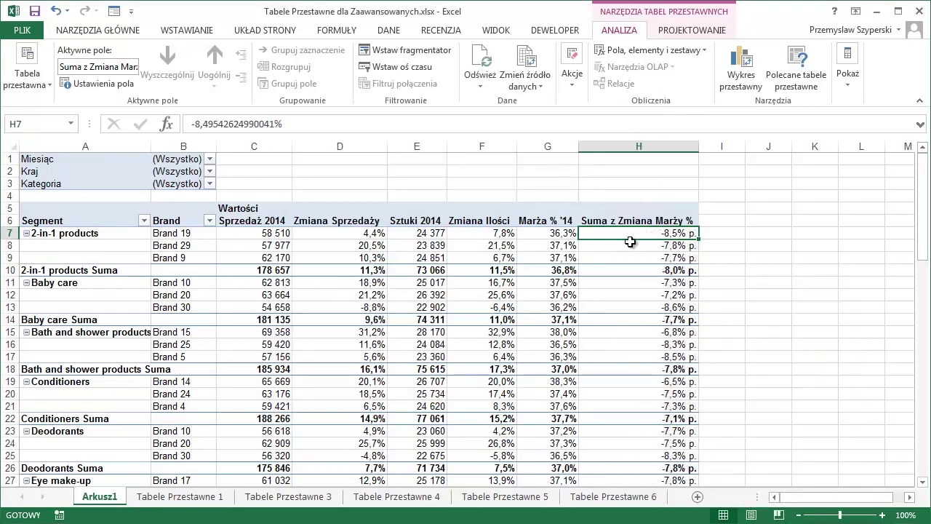
Shorten the H6 header to Zmiana Marży % and autofit column H
{"action": "left_click", "coordinate": [615, 221]}
{"action": "double_click", "coordinate": [218, 123]}
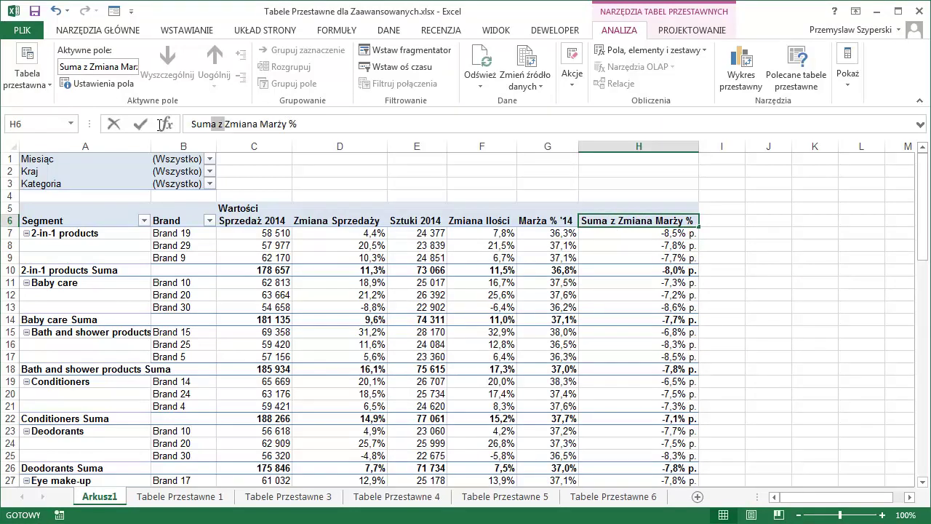
{"action": "left_click", "coordinate": [160, 125], "text": "shift"}
{"action": "key", "text": "BackSpace"}
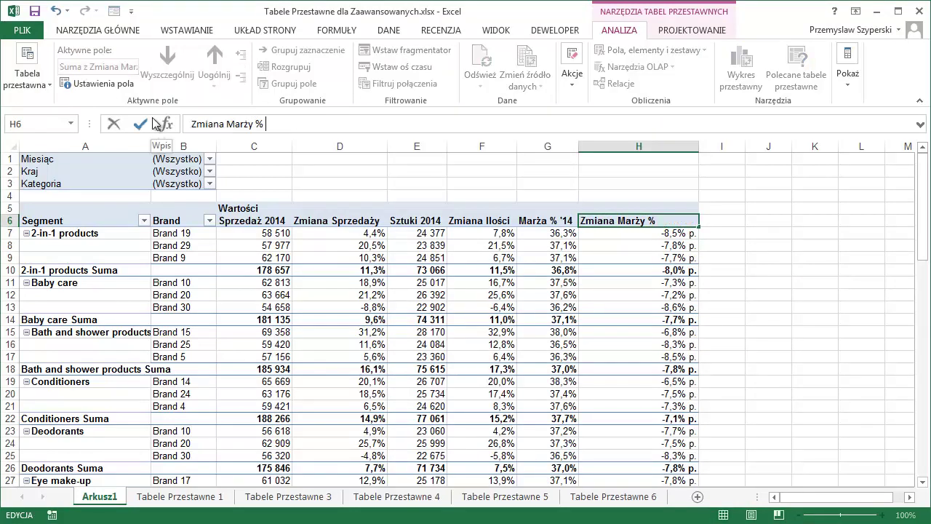
{"action": "key", "text": "Return"}
{"action": "double_click", "coordinate": [698, 146]}
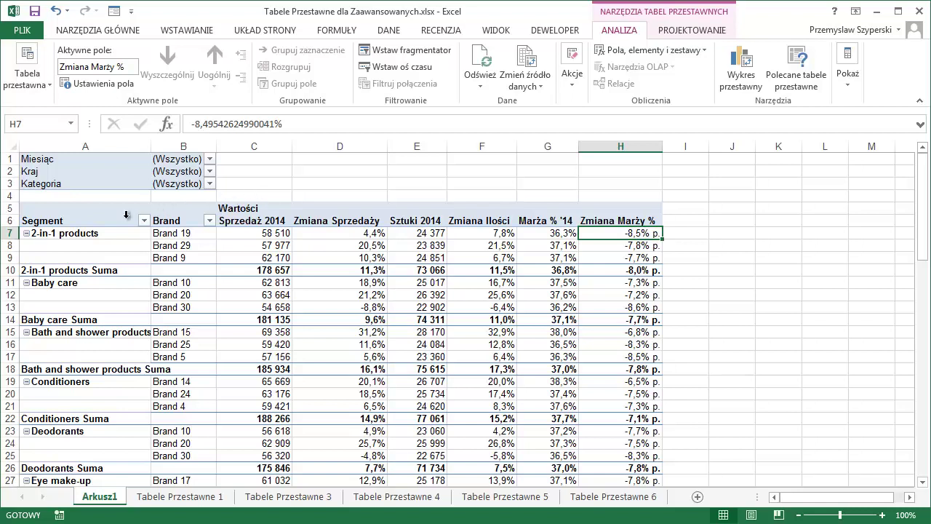
Move the Segment field after Brand and set the report filters to luty, POLAND and Colour
{"action": "left_click_drag", "start_coordinate": [109, 222], "coordinate": [186, 225]}
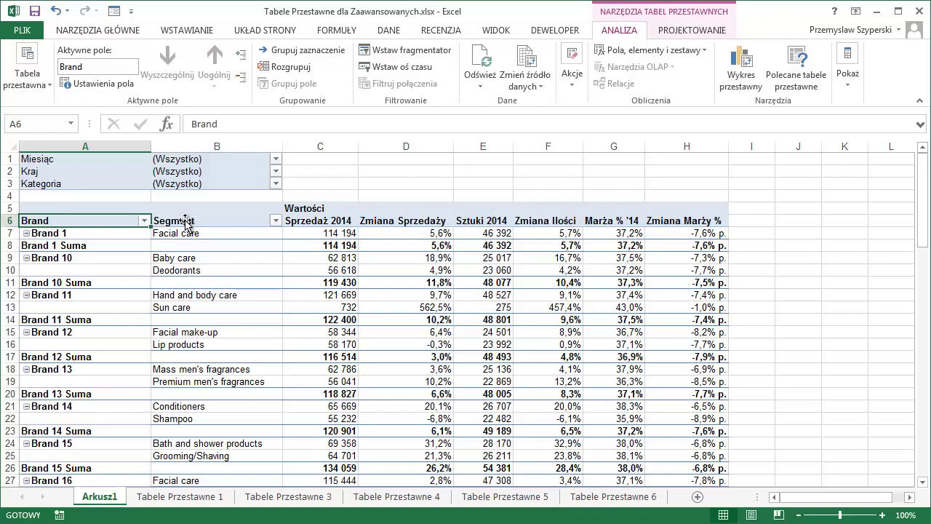
{"action": "left_click", "coordinate": [268, 159]}
{"action": "left_click", "coordinate": [276, 159]}
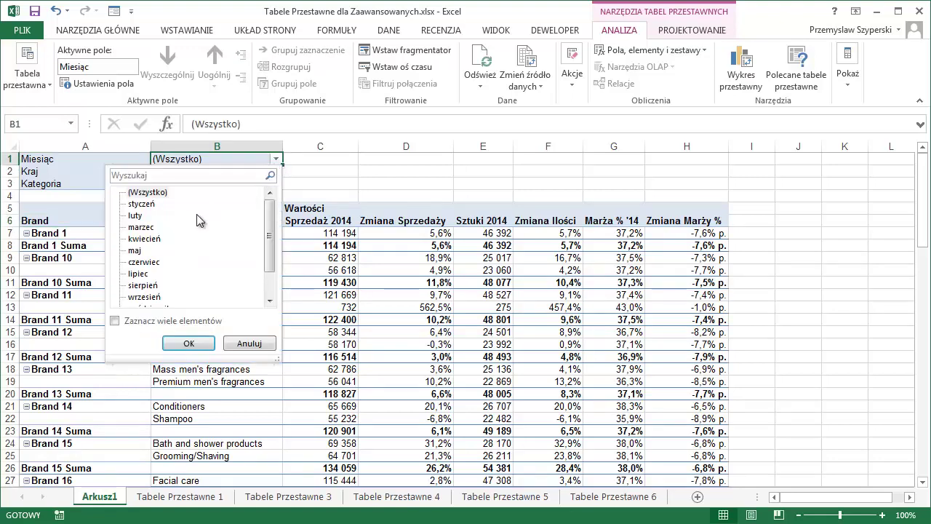
{"action": "left_click", "coordinate": [135, 216]}
{"action": "left_click", "coordinate": [189, 344]}
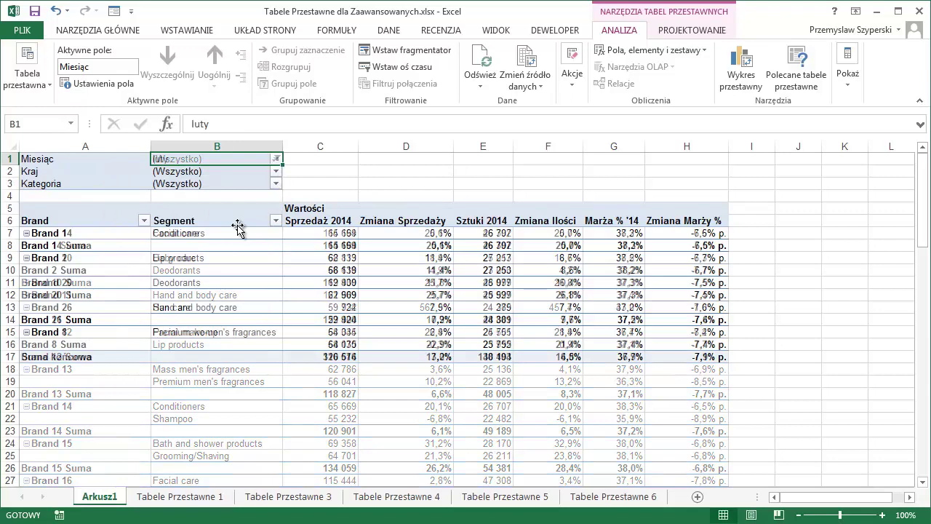
{"action": "left_click", "coordinate": [276, 171]}
{"action": "left_click", "coordinate": [143, 216]}
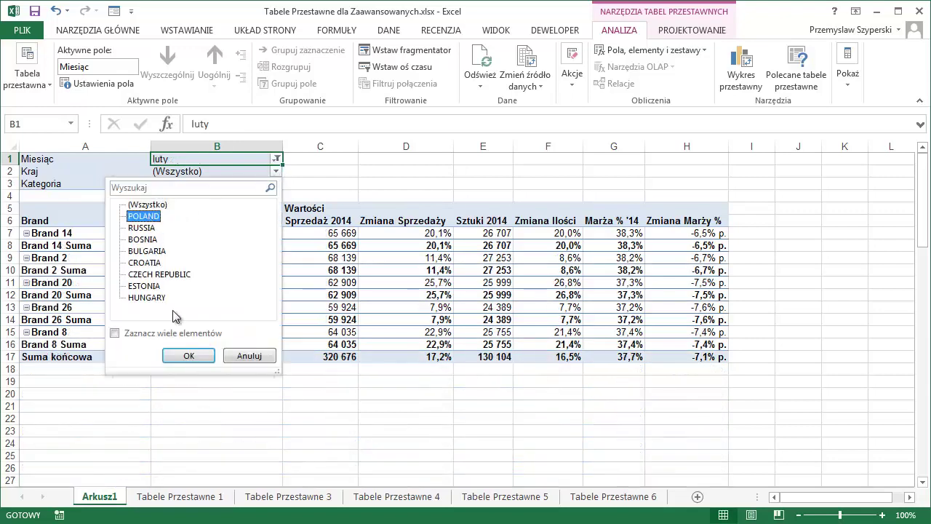
{"action": "left_click", "coordinate": [188, 355]}
{"action": "left_click", "coordinate": [276, 183]}
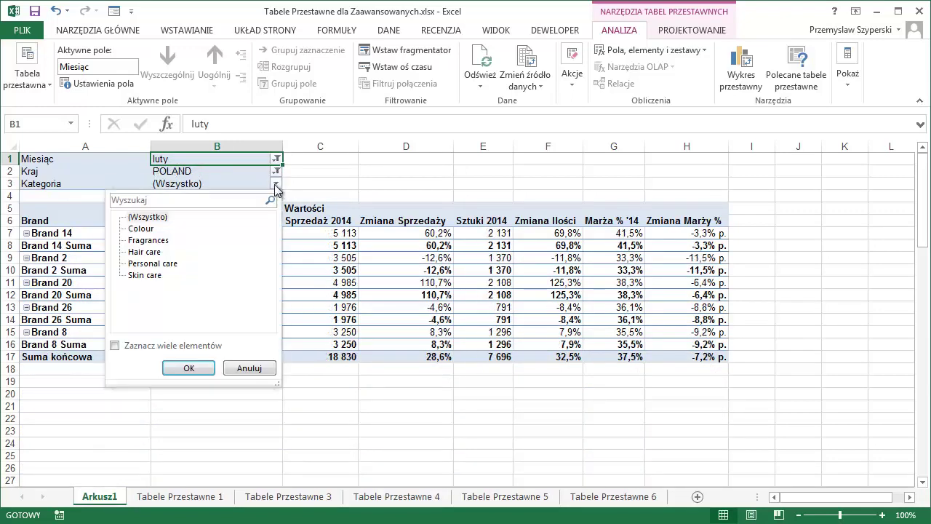
{"action": "left_click", "coordinate": [141, 229]}
{"action": "left_click", "coordinate": [186, 369]}
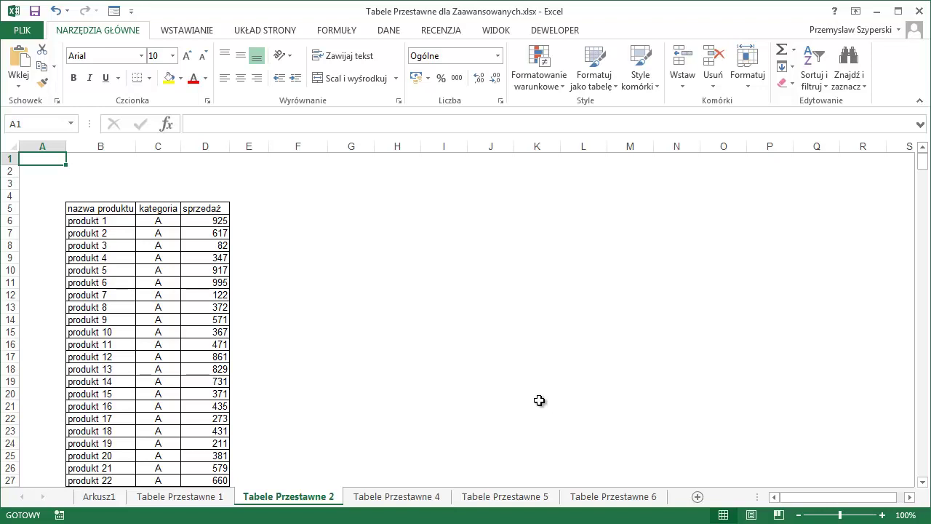
Insert a pivot table from the sales data on a new sheet
{"action": "left_click", "coordinate": [109, 248]}
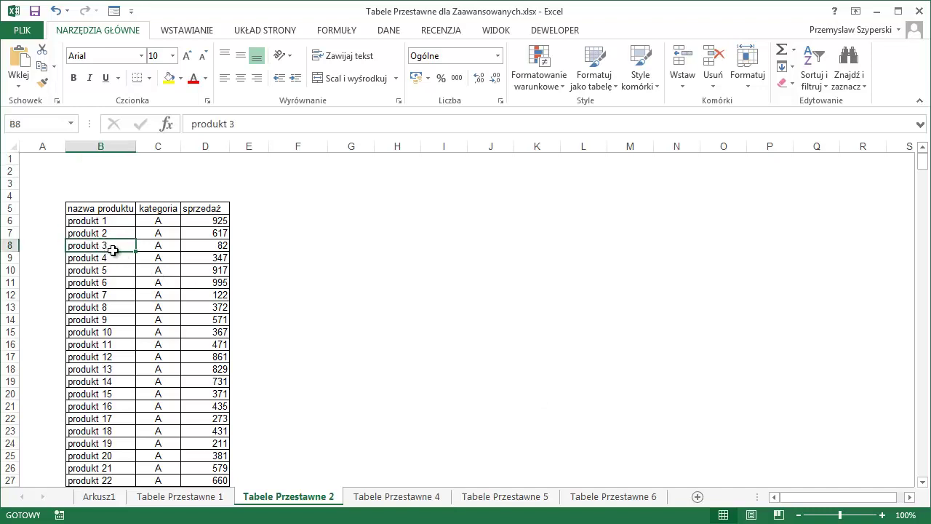
{"action": "left_click", "coordinate": [187, 30]}
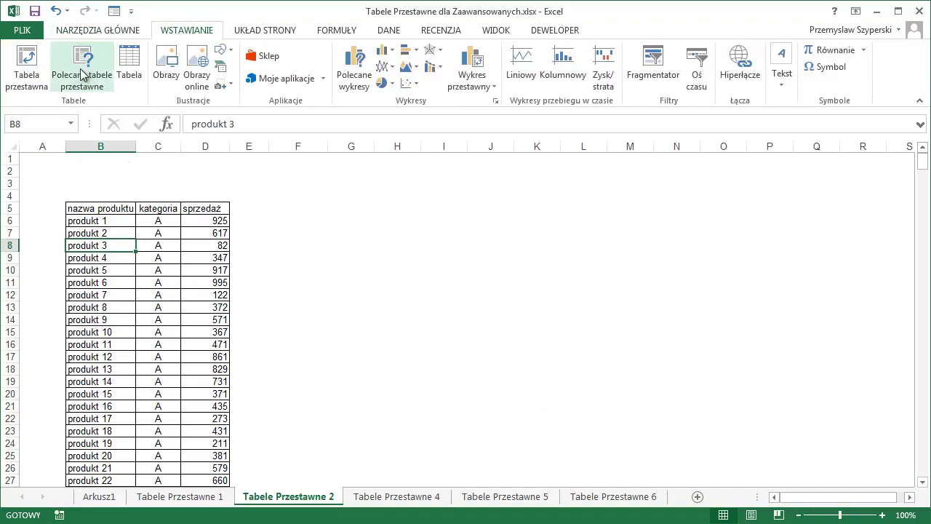
{"action": "left_click", "coordinate": [27, 66]}
{"action": "left_click", "coordinate": [666, 405]}
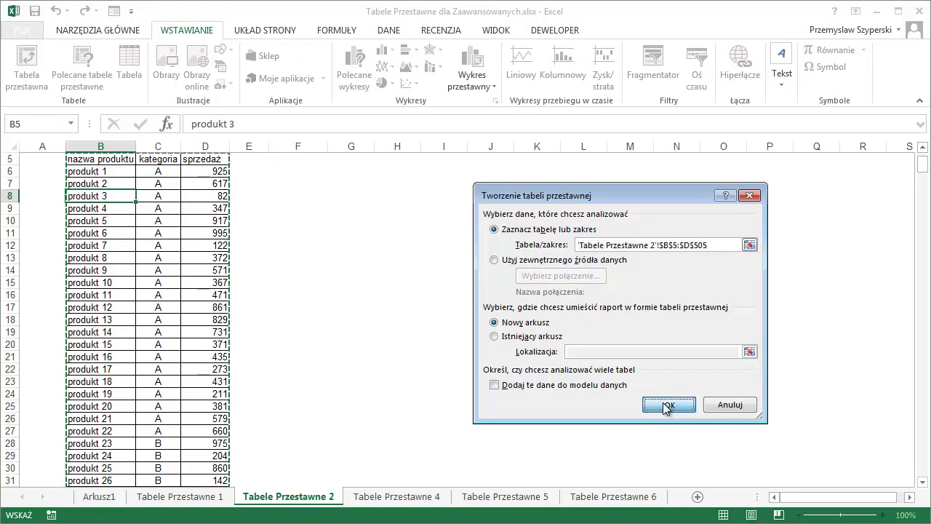
Turn on the classic PivotTable layout in the pivot's display options
{"action": "left_click", "coordinate": [28, 76]}
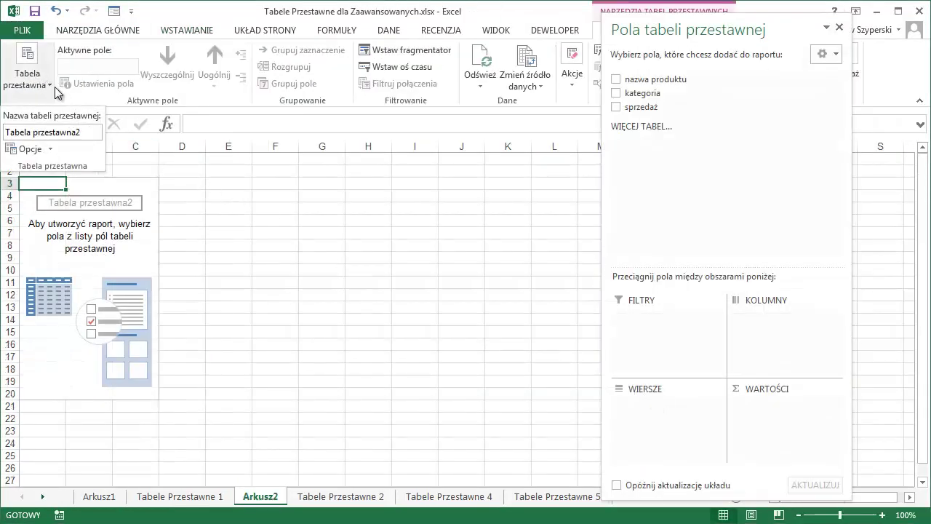
{"action": "left_click", "coordinate": [50, 150]}
{"action": "left_click", "coordinate": [78, 166]}
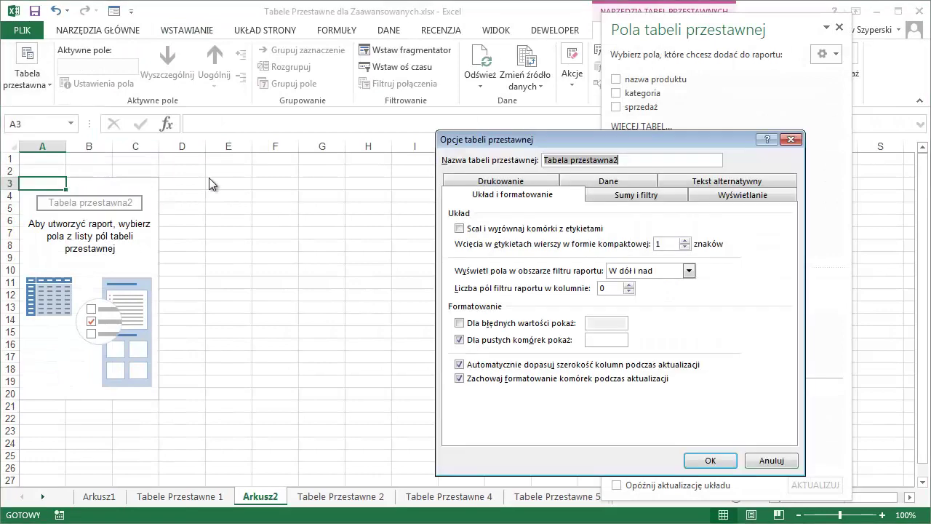
{"action": "left_click", "coordinate": [716, 195]}
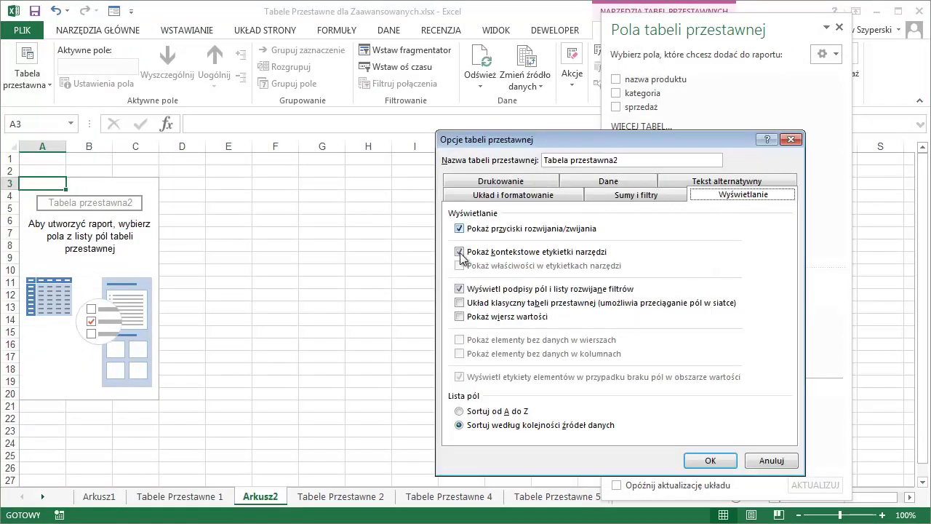
{"action": "left_click", "coordinate": [459, 303]}
{"action": "left_click", "coordinate": [710, 462]}
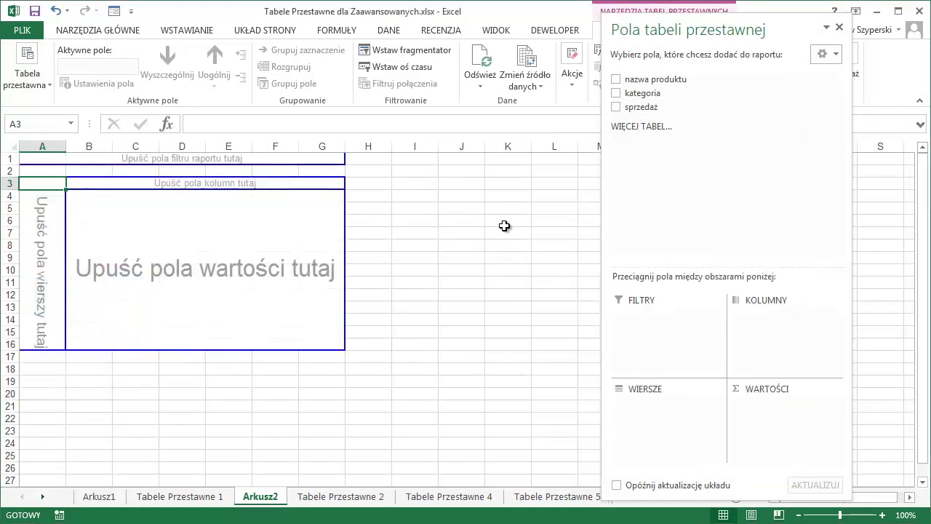
Put sprzedaż in Rows and a count of nazwa produktu in Values
{"action": "left_click_drag", "start_coordinate": [664, 25], "coordinate": [491, 28]}
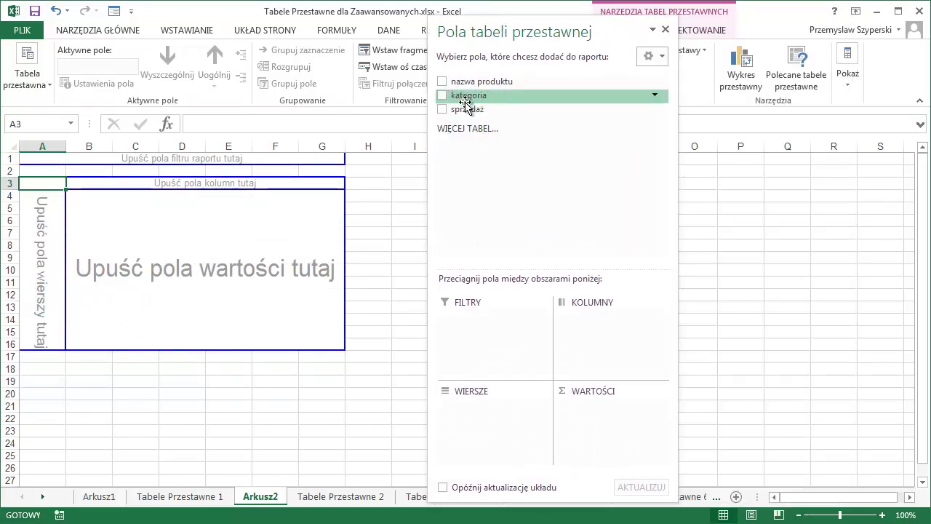
{"action": "mouse_move", "coordinate": [462, 109]}
{"action": "left_mouse_down"}
{"action": "mouse_move", "coordinate": [364, 125]}
{"action": "mouse_move", "coordinate": [43, 243]}
{"action": "left_mouse_up"}
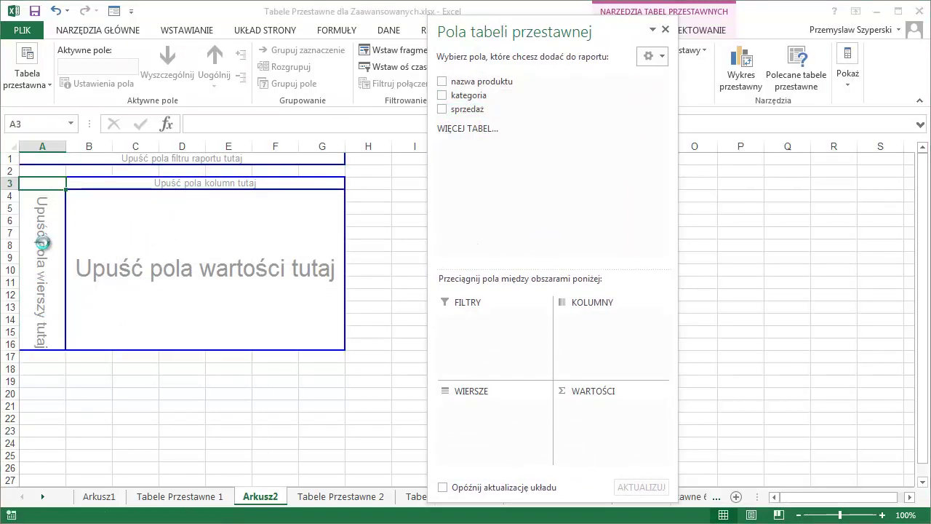
{"action": "left_click_drag", "start_coordinate": [474, 80], "coordinate": [226, 247]}
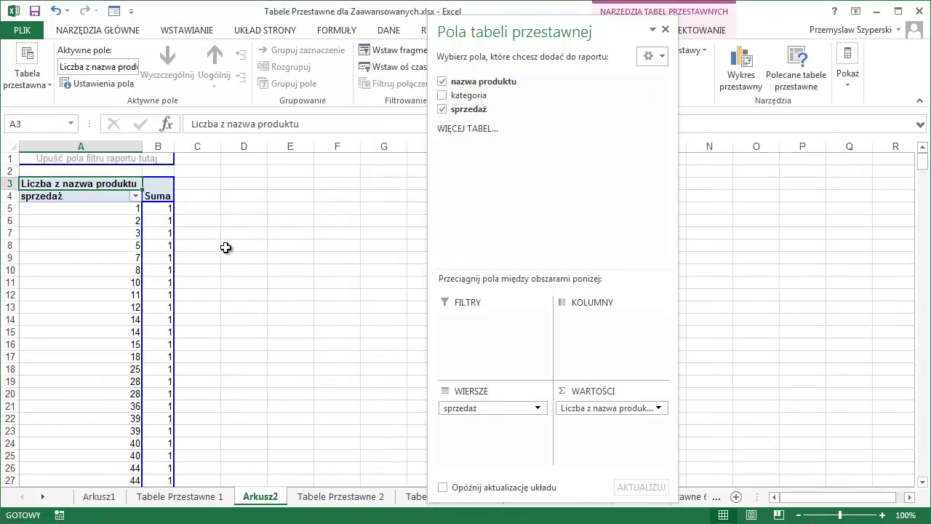
Group the sales row labels from 100 to 800 in steps of 50 and check the >800 count
{"action": "right_click", "coordinate": [103, 222]}
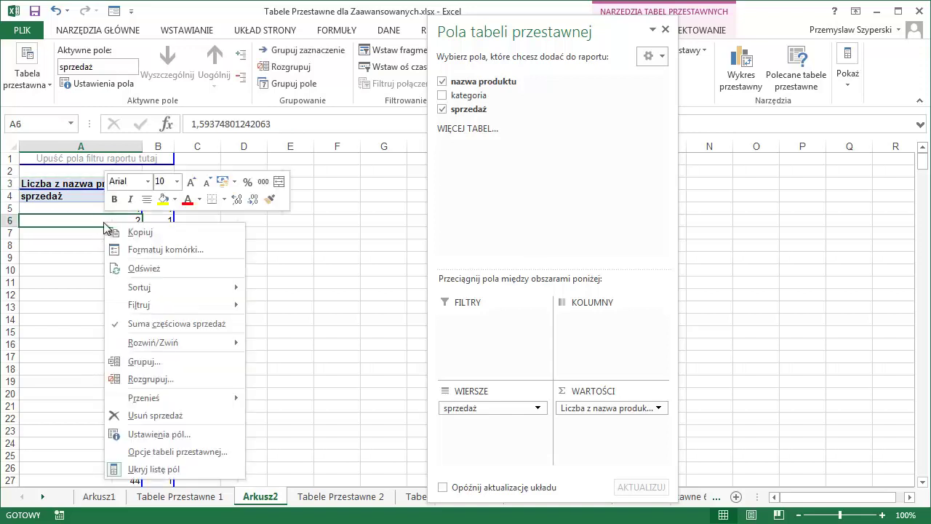
{"action": "left_click", "coordinate": [176, 363]}
{"action": "left_click_drag", "start_coordinate": [154, 304], "coordinate": [248, 246]}
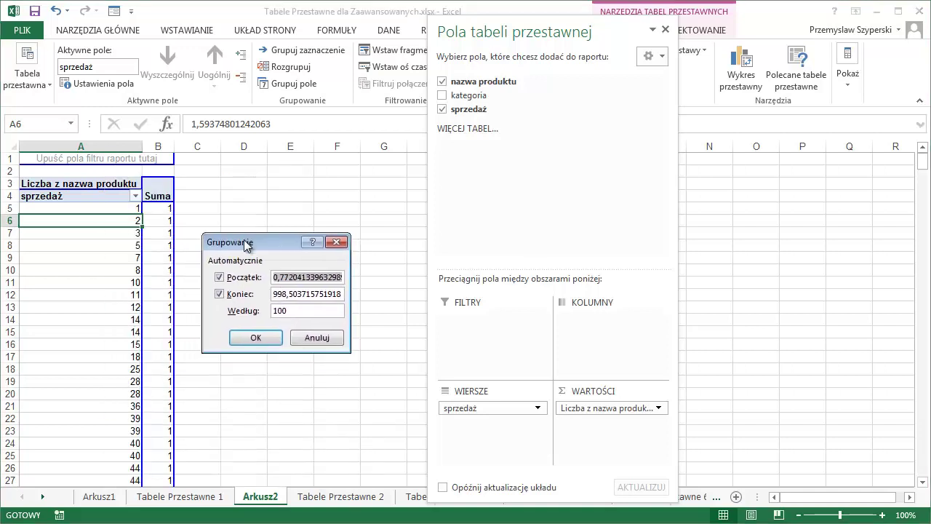
{"action": "type", "text": "100"}
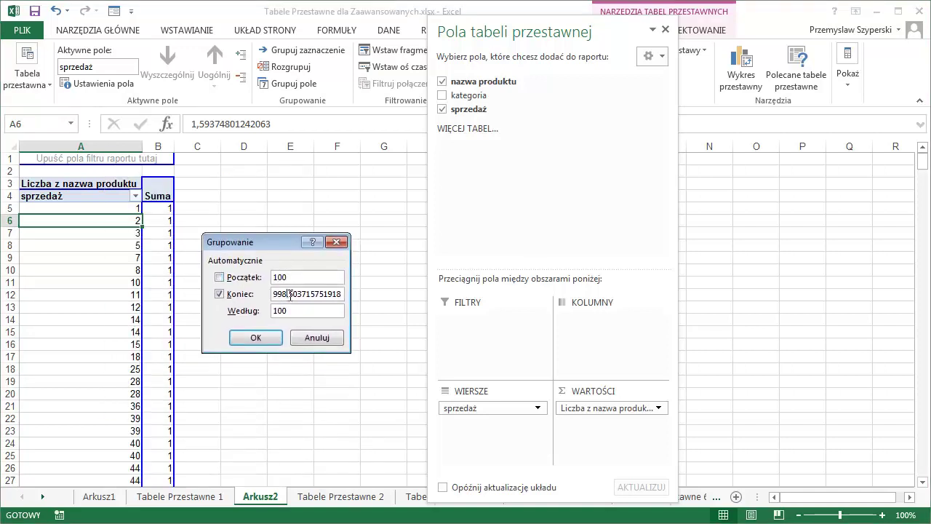
{"action": "left_click_drag", "start_coordinate": [277, 294], "coordinate": [361, 296]}
{"action": "type", "text": "8"}
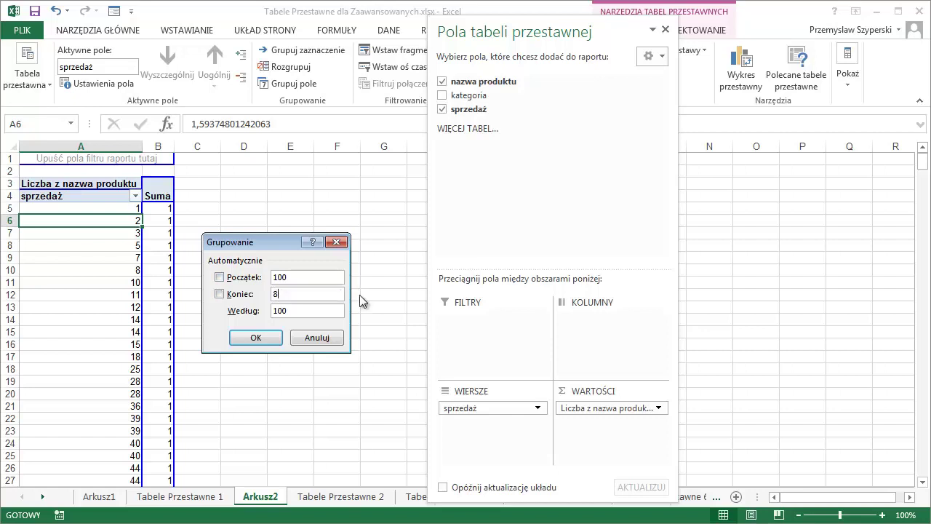
{"action": "type", "text": "00"}
{"action": "left_click_drag", "start_coordinate": [305, 311], "coordinate": [271, 311]}
{"action": "type", "text": "50"}
{"action": "left_click", "coordinate": [256, 338]}
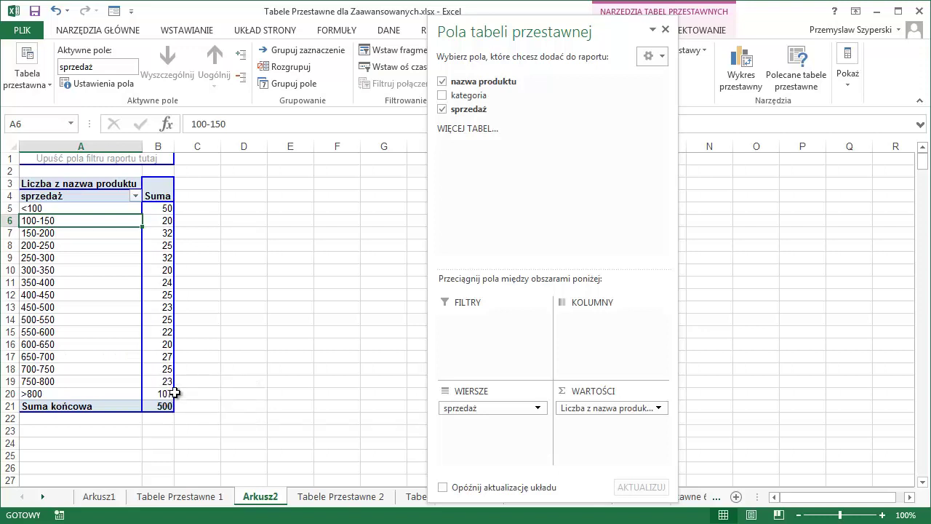
{"action": "mouse_move", "coordinate": [158, 394]}
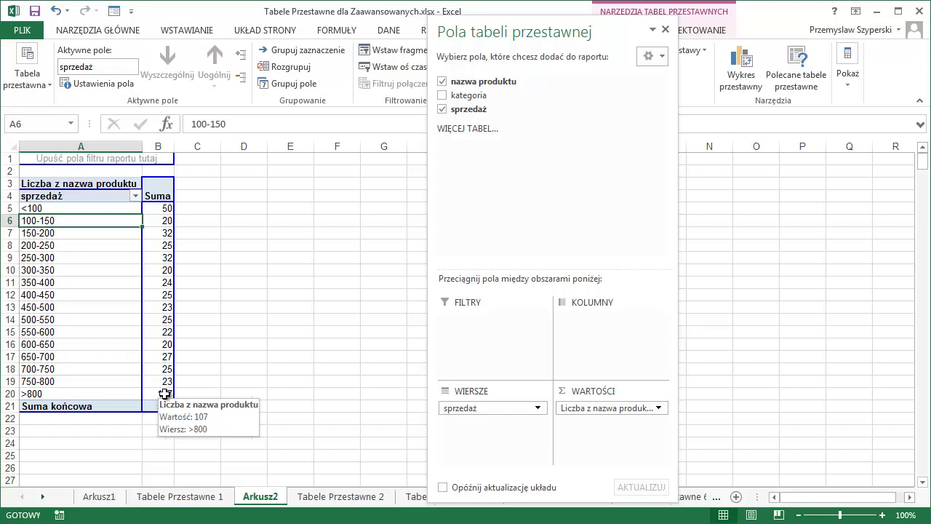
{"action": "left_click", "coordinate": [165, 394]}
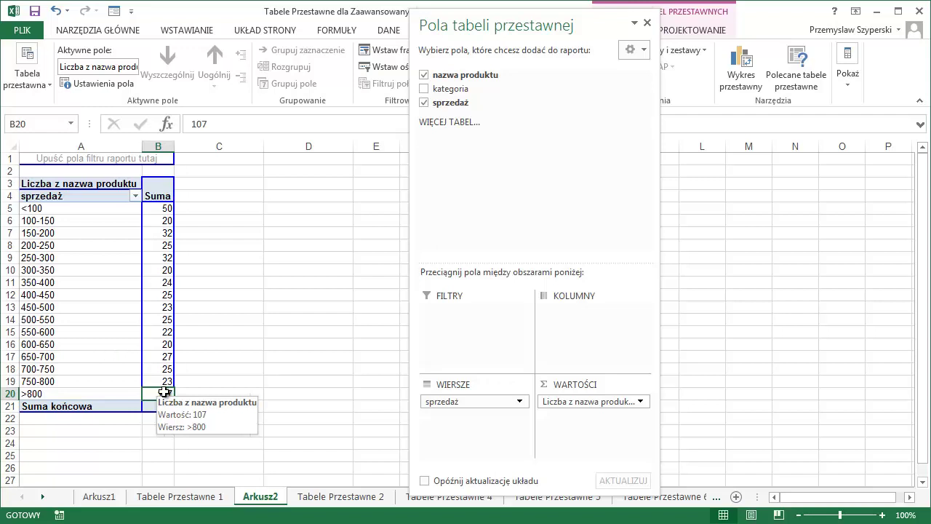
Add sprzedaż to the pivot values a second time, summarized as Sum
{"action": "left_click", "coordinate": [161, 270]}
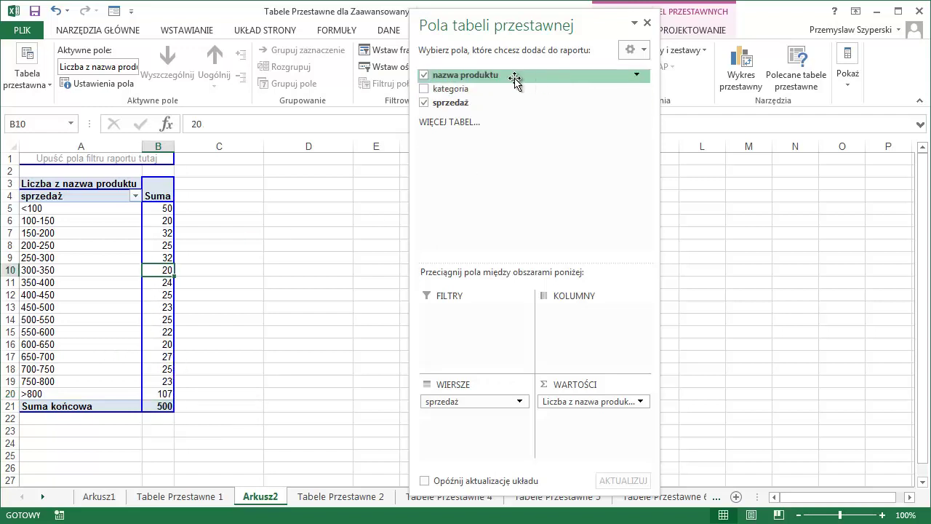
{"action": "left_click_drag", "start_coordinate": [443, 102], "coordinate": [163, 250]}
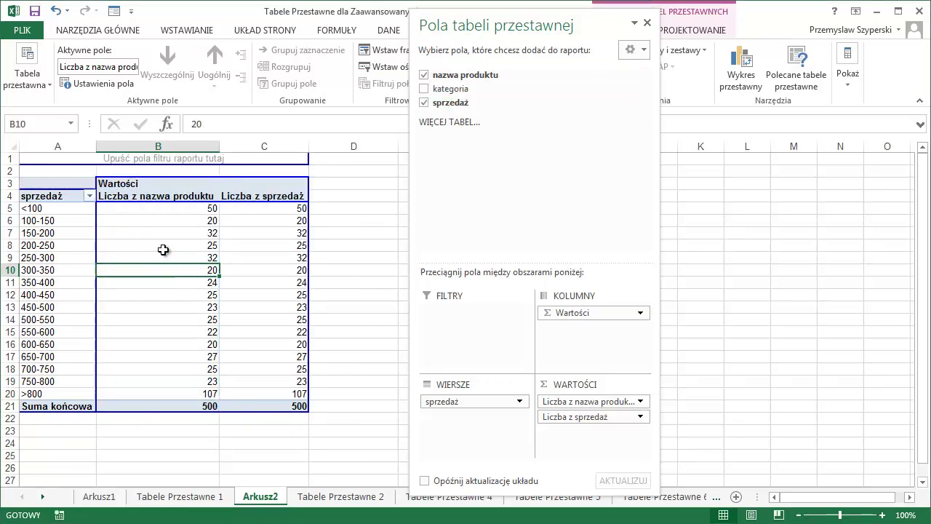
{"action": "left_click", "coordinate": [245, 195]}
{"action": "right_click", "coordinate": [244, 195]}
{"action": "left_click", "coordinate": [313, 350]}
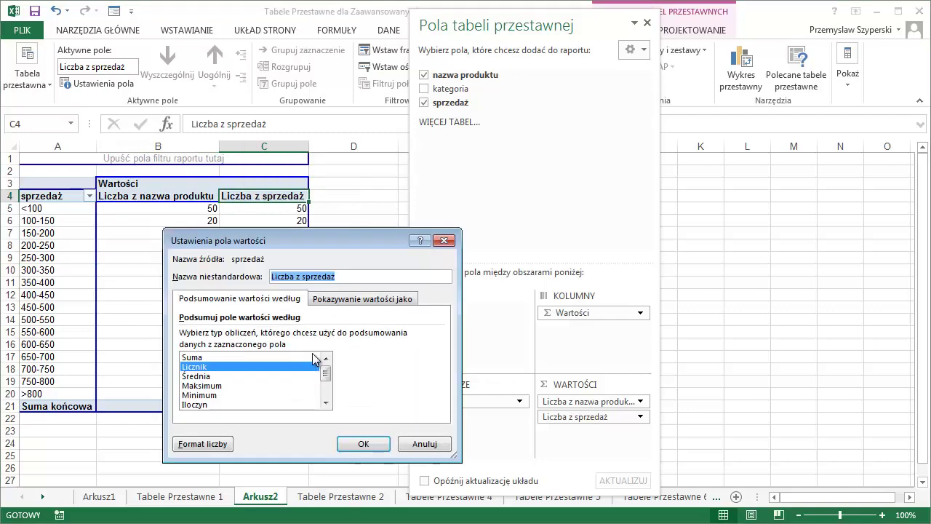
{"action": "left_click", "coordinate": [211, 357]}
{"action": "left_click", "coordinate": [343, 445]}
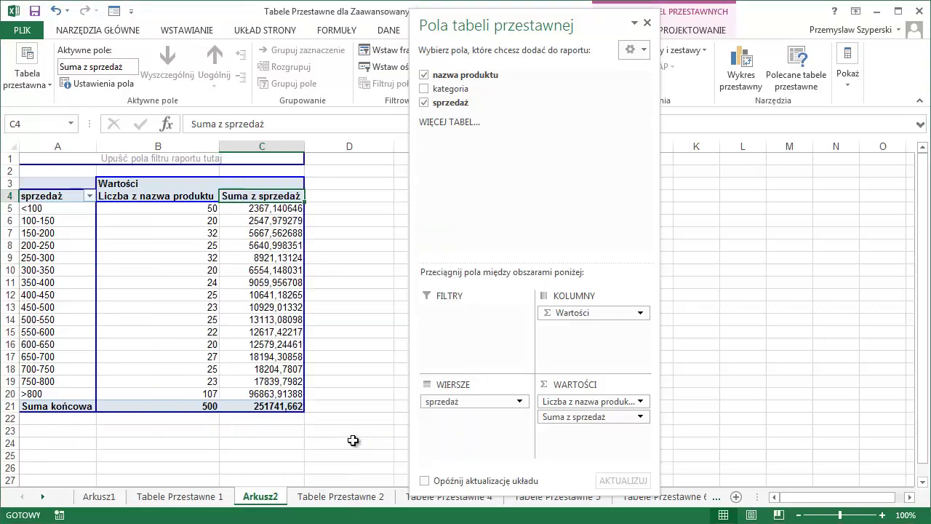
Format the sales sums as Number with 0 decimals and a 1000 separator
{"action": "right_click", "coordinate": [272, 242]}
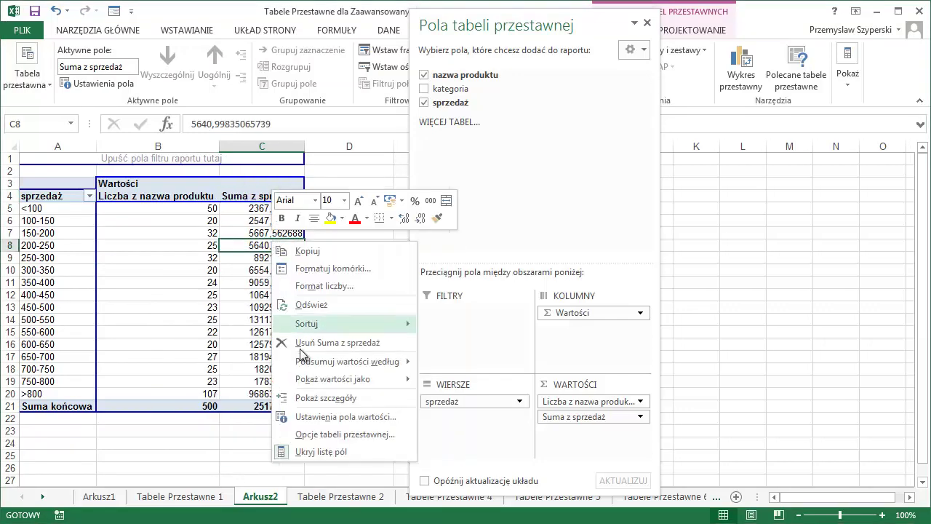
{"action": "left_click", "coordinate": [333, 416]}
{"action": "left_click", "coordinate": [342, 362]}
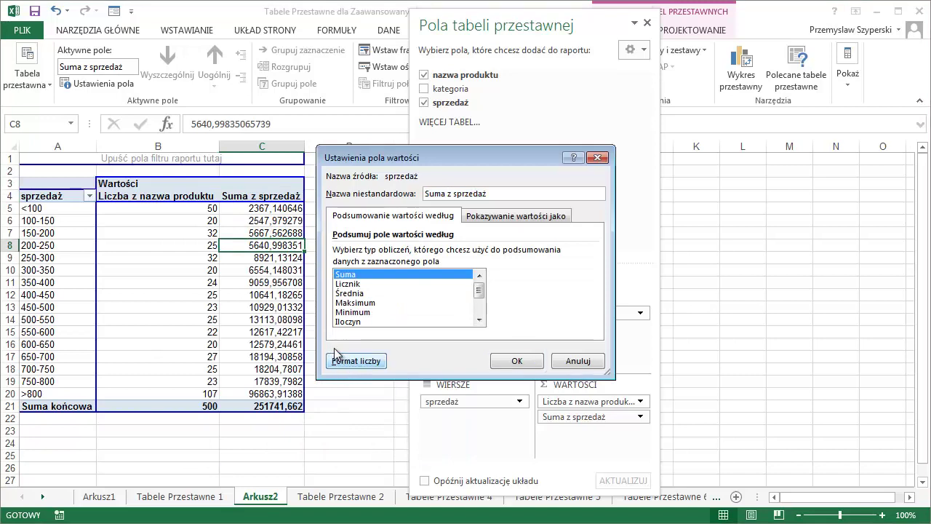
{"action": "left_click", "coordinate": [318, 168]}
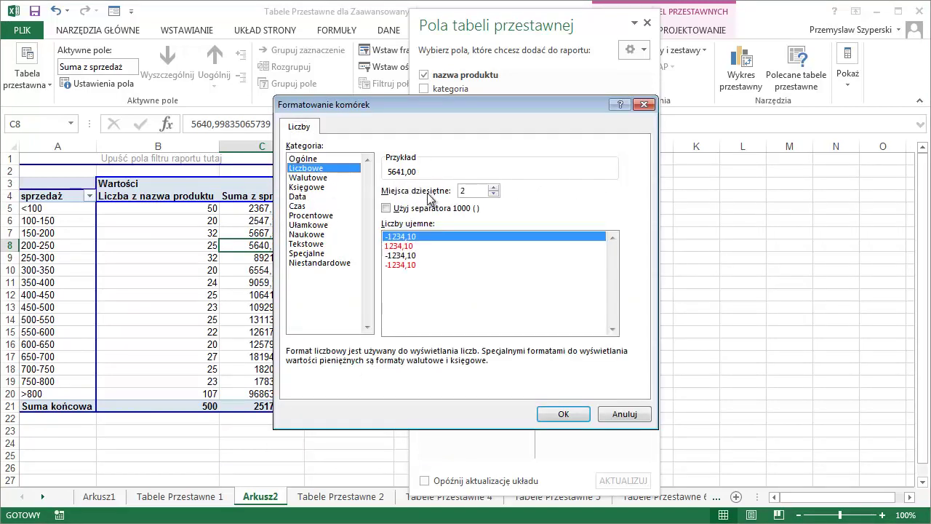
{"action": "left_click", "coordinate": [493, 194]}
{"action": "left_click", "coordinate": [493, 193]}
{"action": "left_click", "coordinate": [386, 208]}
{"action": "left_click", "coordinate": [563, 413]}
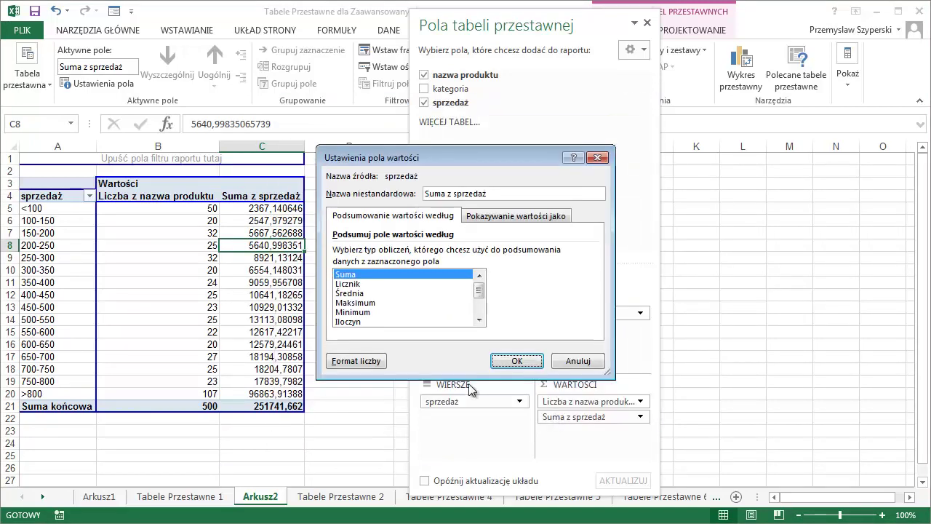
{"action": "left_click", "coordinate": [516, 360]}
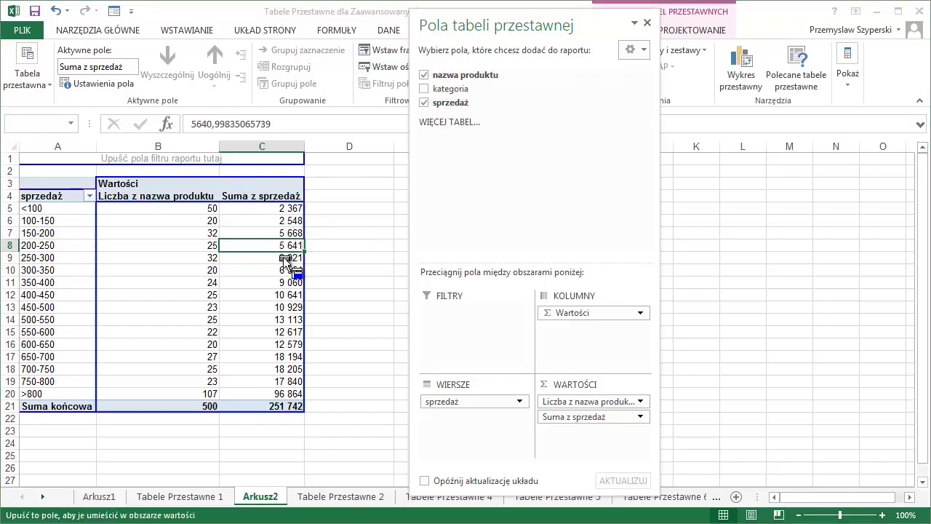
Add sprzedaż again as a Sum column shown as % of column total
{"action": "left_click_drag", "start_coordinate": [452, 102], "coordinate": [310, 259]}
{"action": "right_click", "coordinate": [367, 257]}
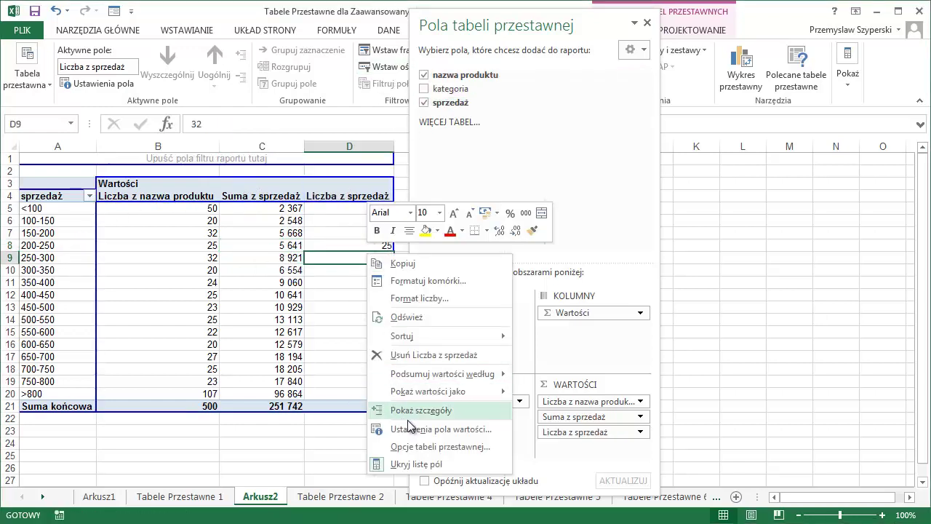
{"action": "left_click", "coordinate": [427, 430]}
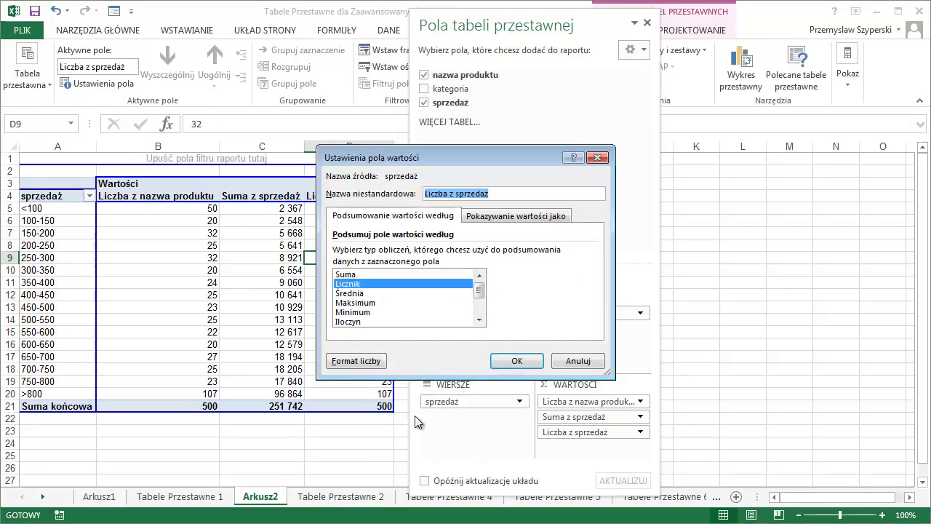
{"action": "left_click", "coordinate": [368, 275]}
{"action": "left_click", "coordinate": [508, 216]}
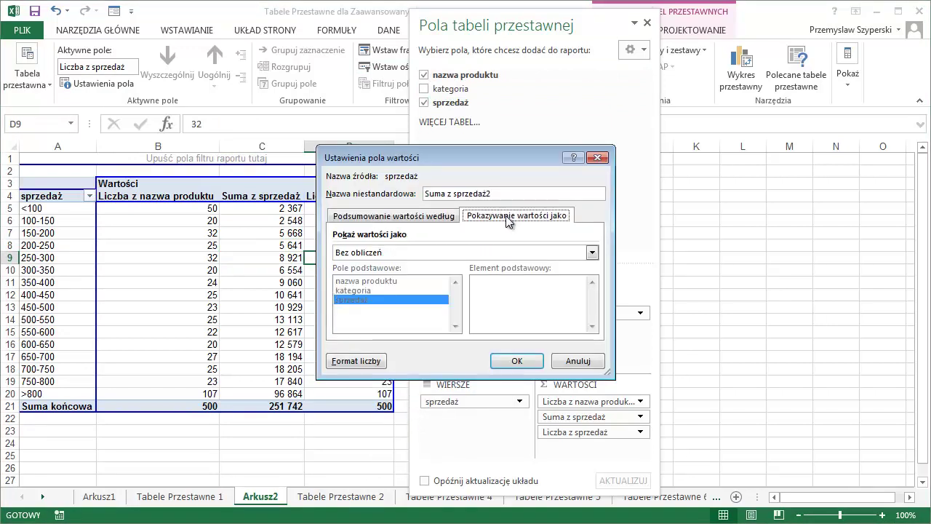
{"action": "left_click", "coordinate": [517, 252]}
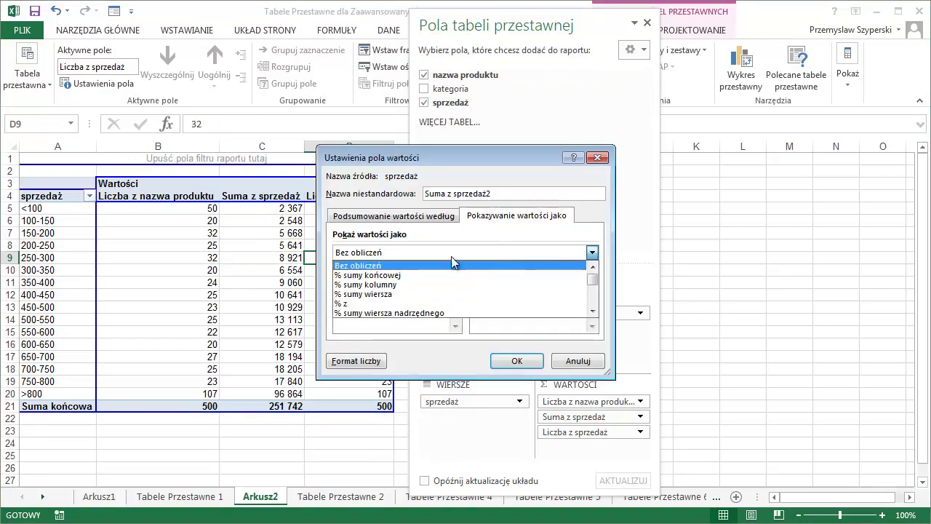
{"action": "left_click", "coordinate": [409, 286]}
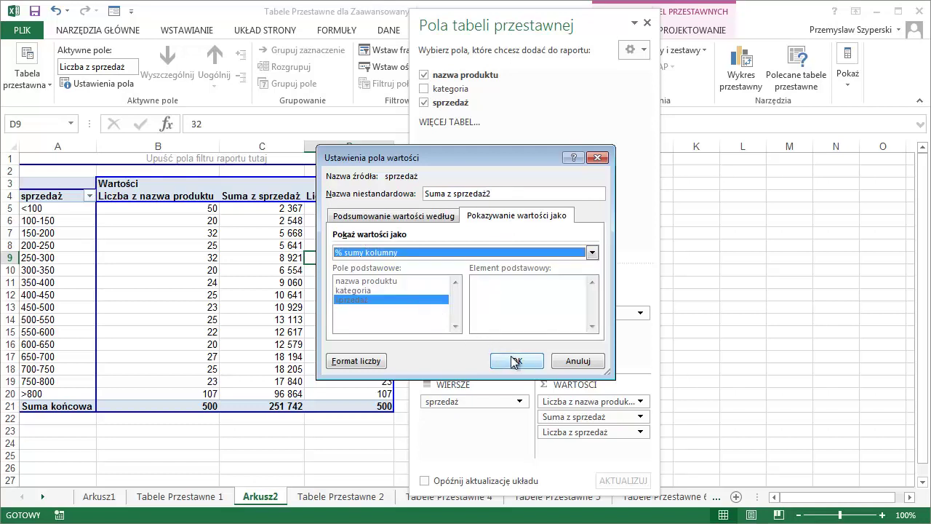
Format the sales-share percentages with one decimal place
{"action": "left_click", "coordinate": [341, 361]}
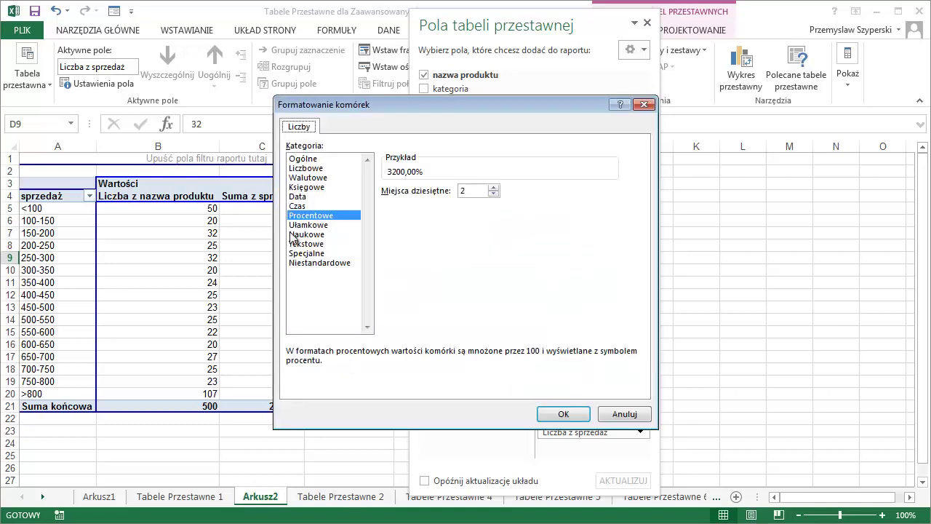
{"action": "left_click", "coordinate": [493, 194]}
{"action": "left_click", "coordinate": [563, 413]}
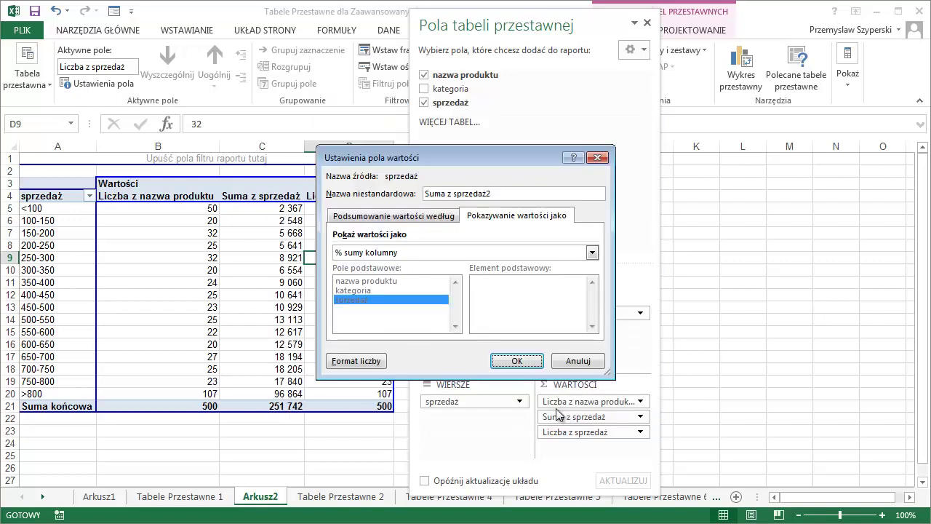
{"action": "left_click", "coordinate": [512, 361]}
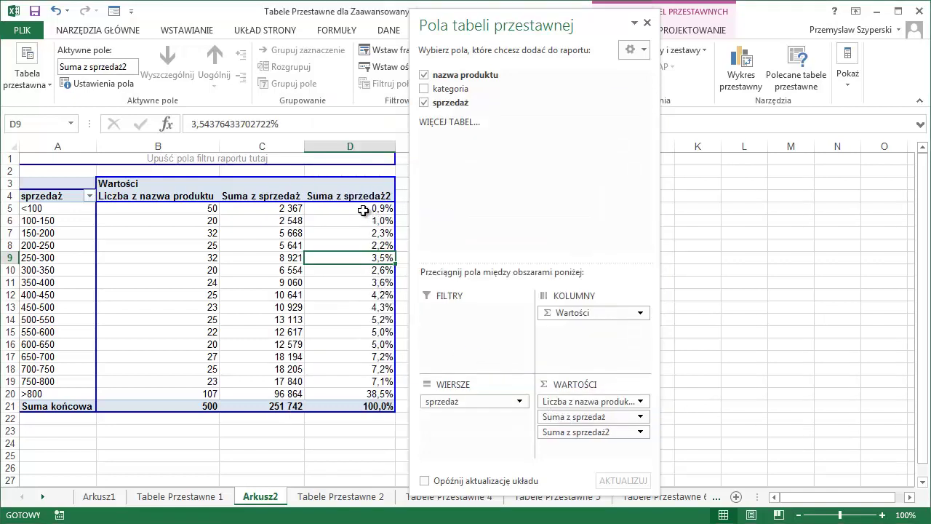
Rename the count header to Ilość and strip 'Suma z' from the sales header
{"action": "left_click", "coordinate": [160, 190]}
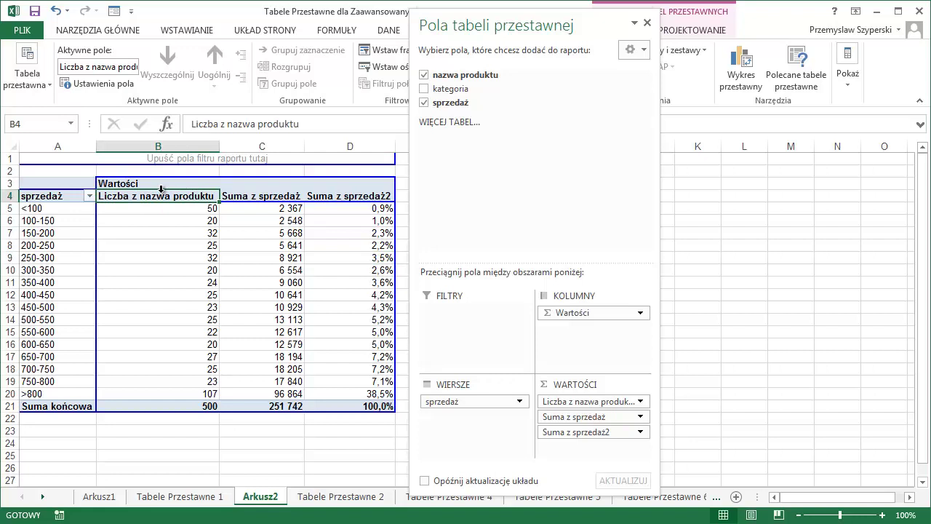
{"action": "type", "text": "Ilość"}
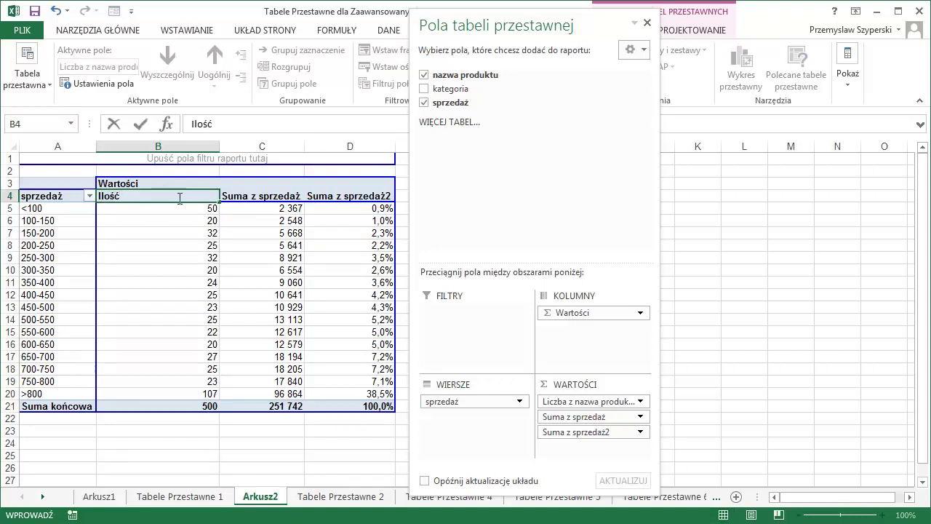
{"action": "left_click", "coordinate": [238, 200]}
{"action": "left_click_drag", "start_coordinate": [223, 124], "coordinate": [203, 124]}
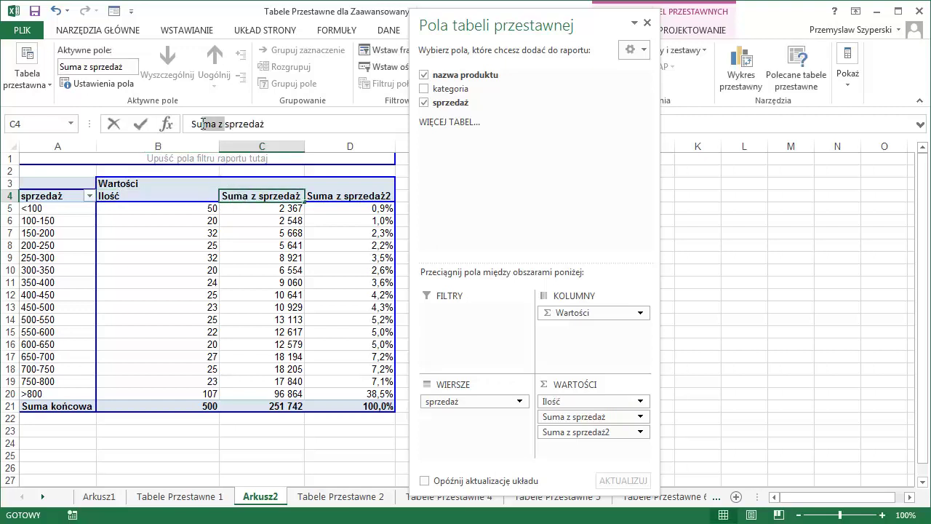
{"action": "key", "text": "BackSpace"}
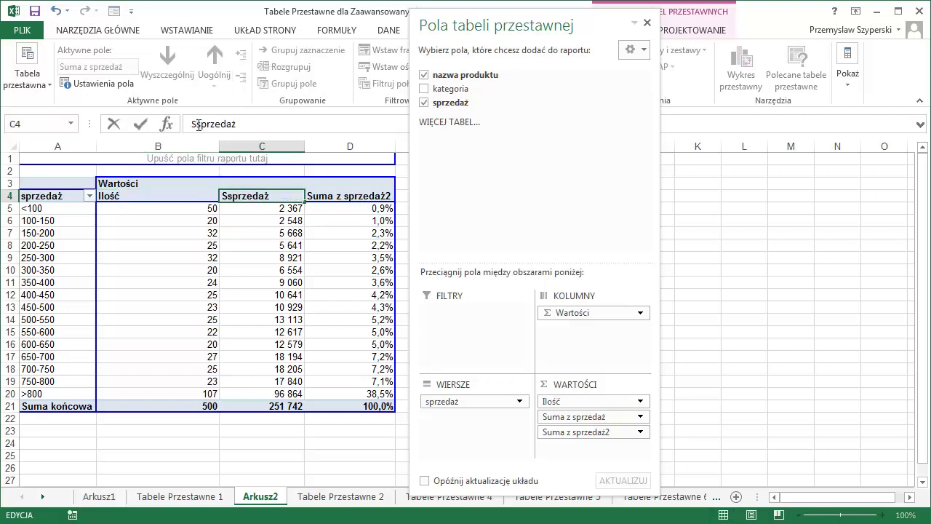
{"action": "key", "text": "Return"}
Rename the percentage header to Udział and narrow columns B to D
{"action": "left_click", "coordinate": [353, 197]}
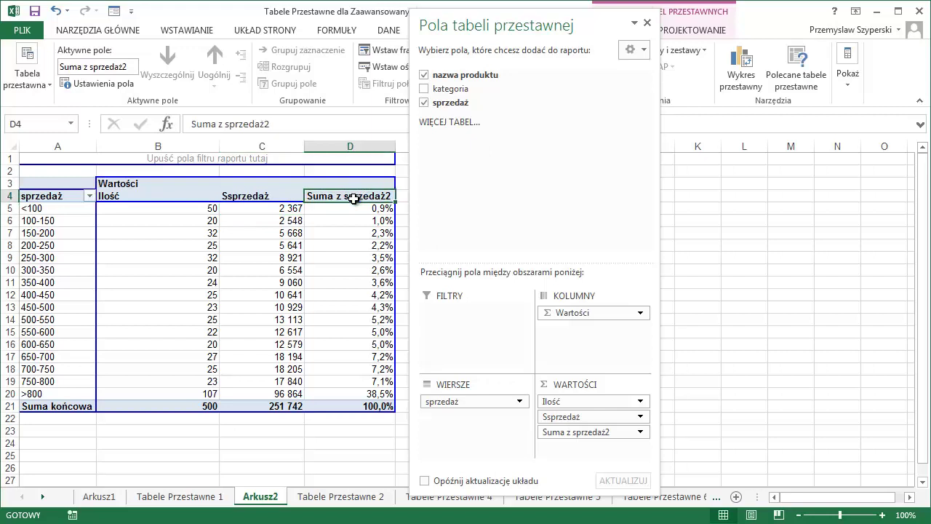
{"action": "type", "text": "Udział"}
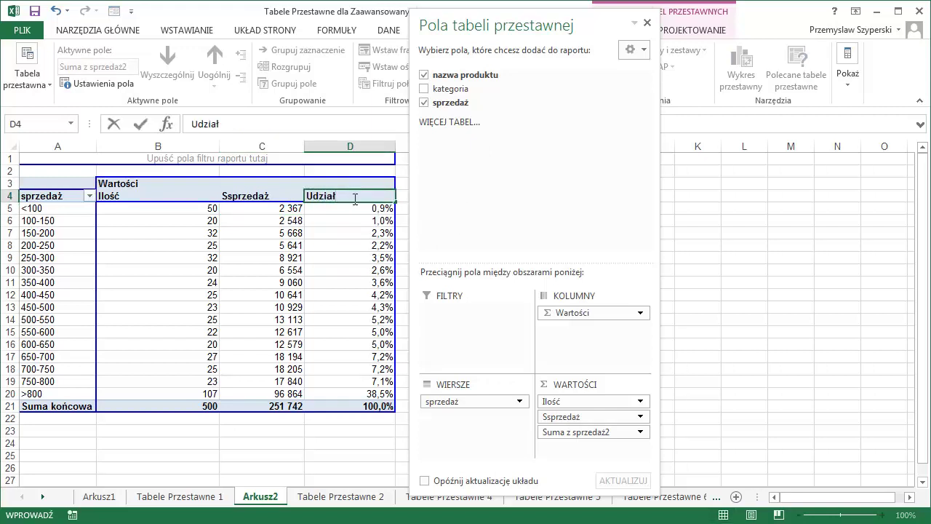
{"action": "key", "text": "Return"}
{"action": "left_click_drag", "start_coordinate": [352, 148], "coordinate": [130, 146]}
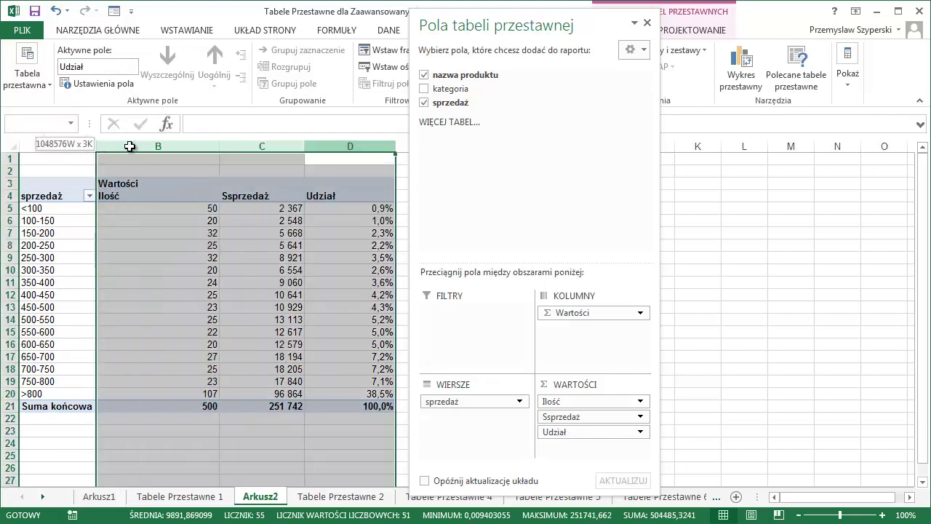
{"action": "left_click_drag", "start_coordinate": [219, 146], "coordinate": [155, 146]}
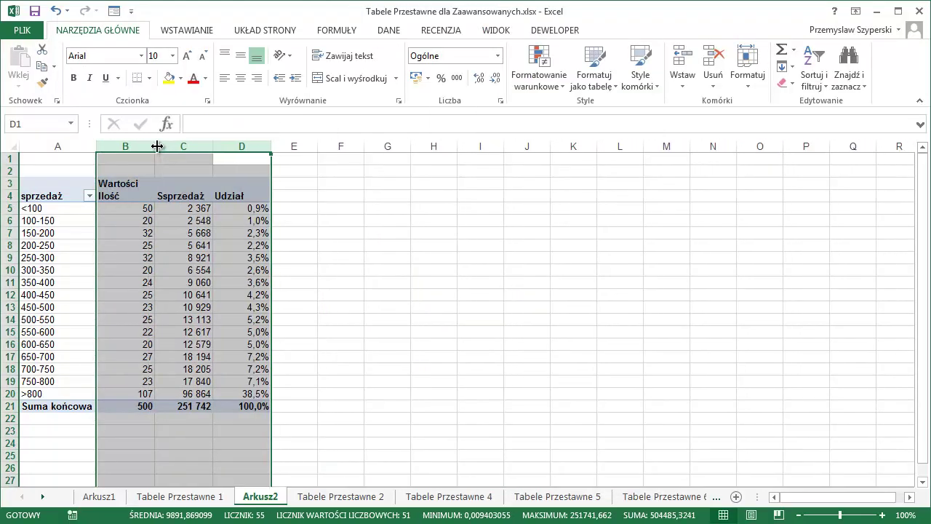
Correct the 'Ssprzedaż' typo so the header reads Sprzedaż
{"action": "left_click", "coordinate": [150, 207]}
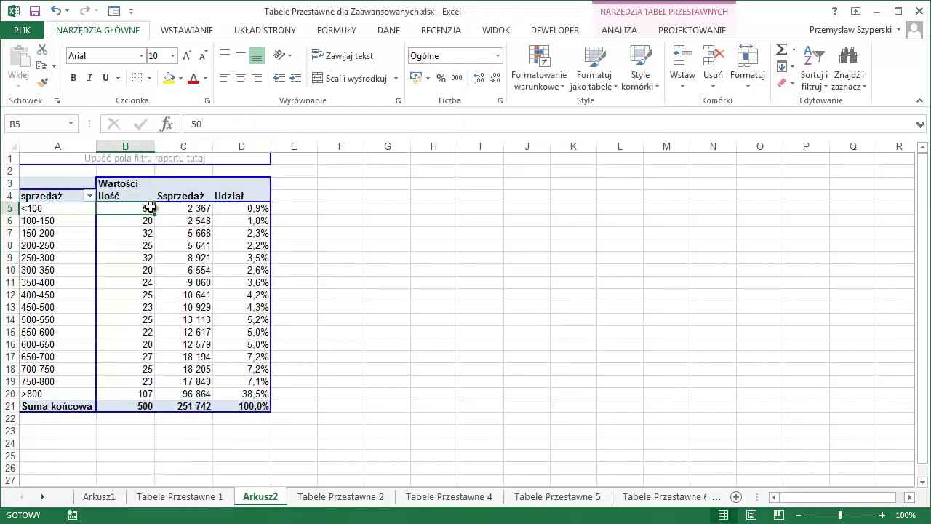
{"action": "left_click", "coordinate": [178, 178]}
{"action": "left_click", "coordinate": [182, 195]}
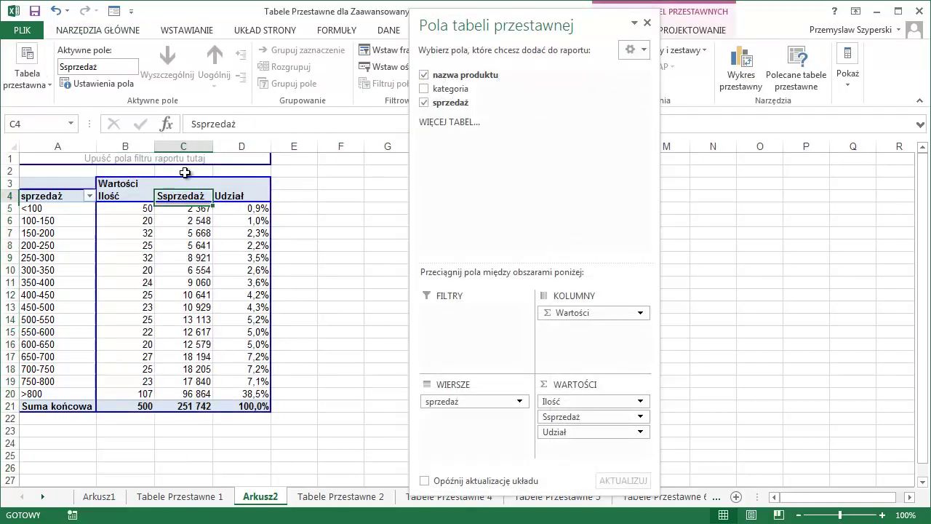
{"action": "left_click", "coordinate": [211, 125]}
{"action": "key", "text": "BackSpace"}
{"action": "key", "text": "Return"}
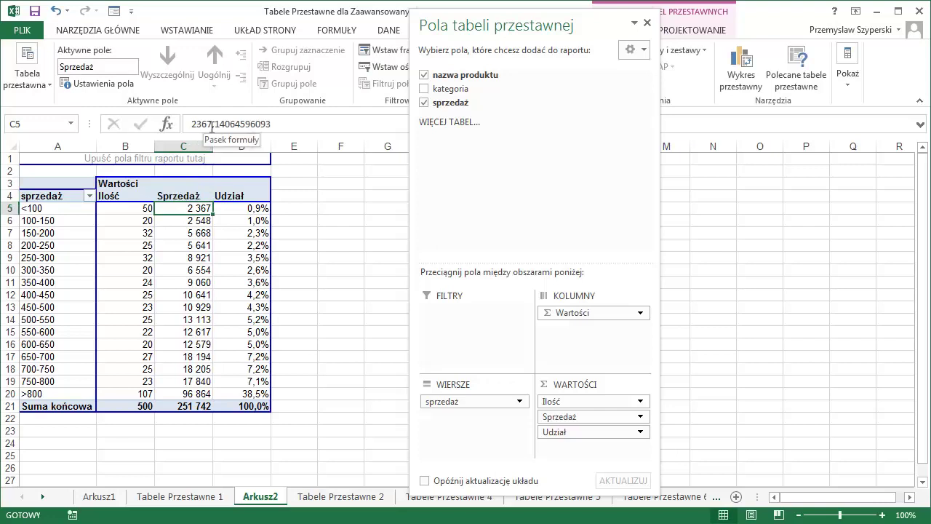
Add nazwa produktu to the values again, shown as % of column total
{"action": "mouse_move", "coordinate": [473, 75]}
{"action": "left_mouse_down"}
{"action": "mouse_move", "coordinate": [242, 249]}
{"action": "mouse_move", "coordinate": [250, 255]}
{"action": "left_mouse_up"}
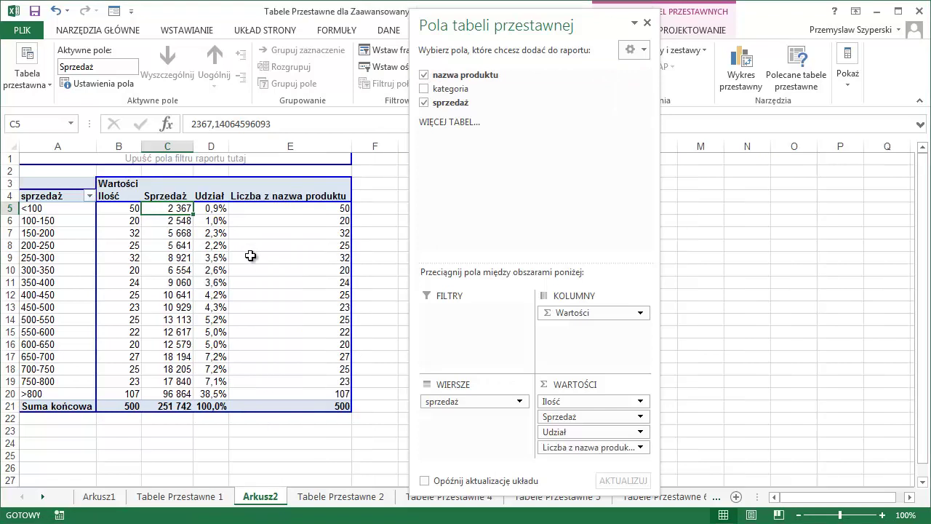
{"action": "left_click", "coordinate": [317, 236]}
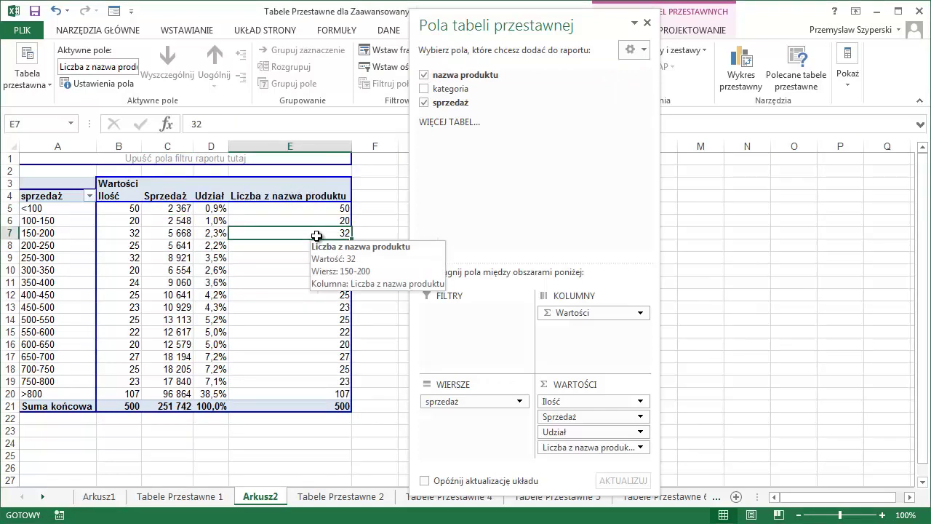
{"action": "right_click", "coordinate": [318, 235]}
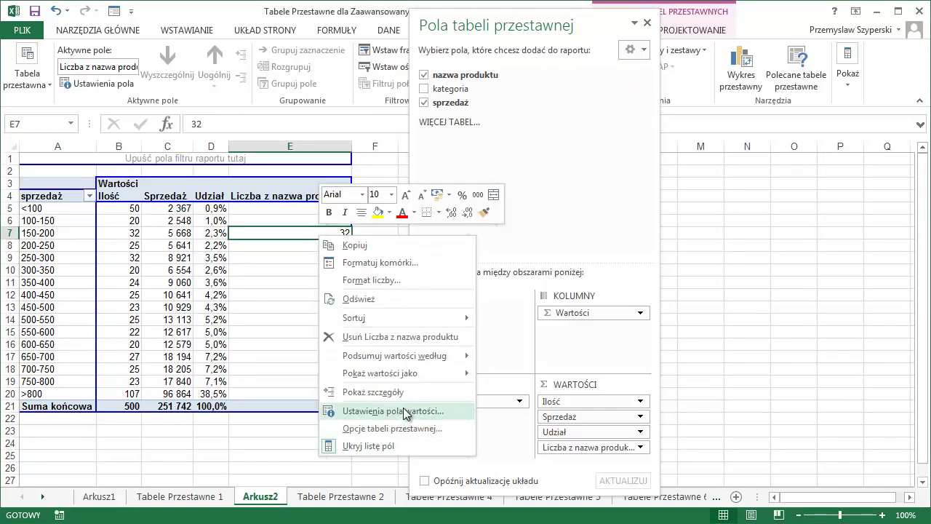
{"action": "left_click", "coordinate": [416, 409]}
{"action": "left_click", "coordinate": [439, 360]}
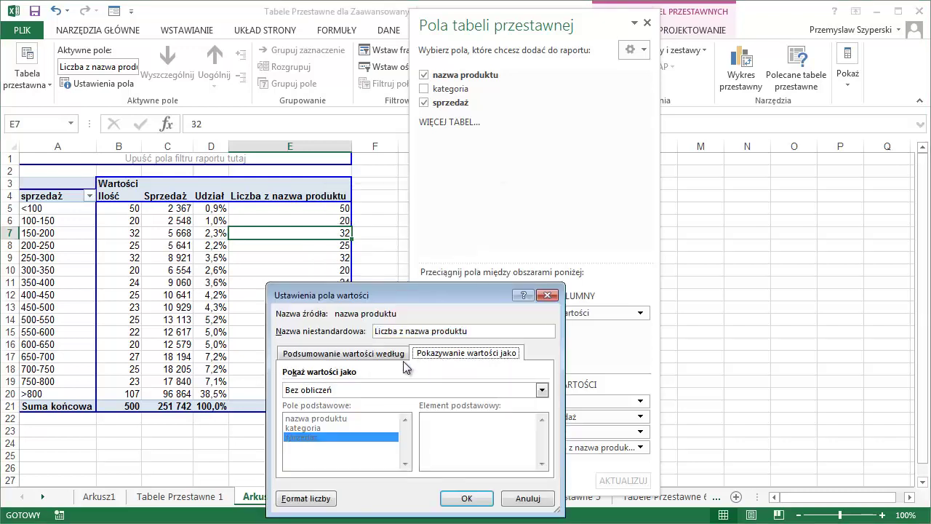
{"action": "left_click", "coordinate": [345, 390]}
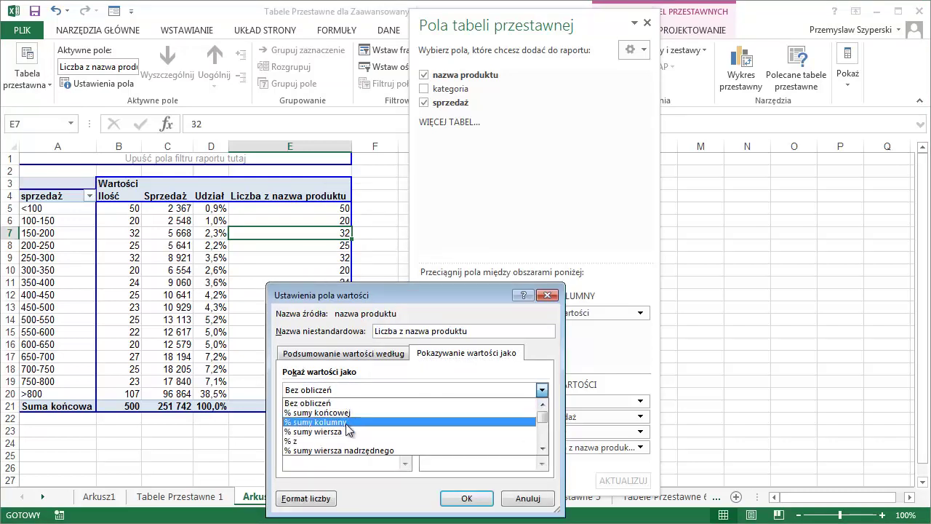
{"action": "left_click", "coordinate": [345, 421]}
{"action": "left_click", "coordinate": [466, 498]}
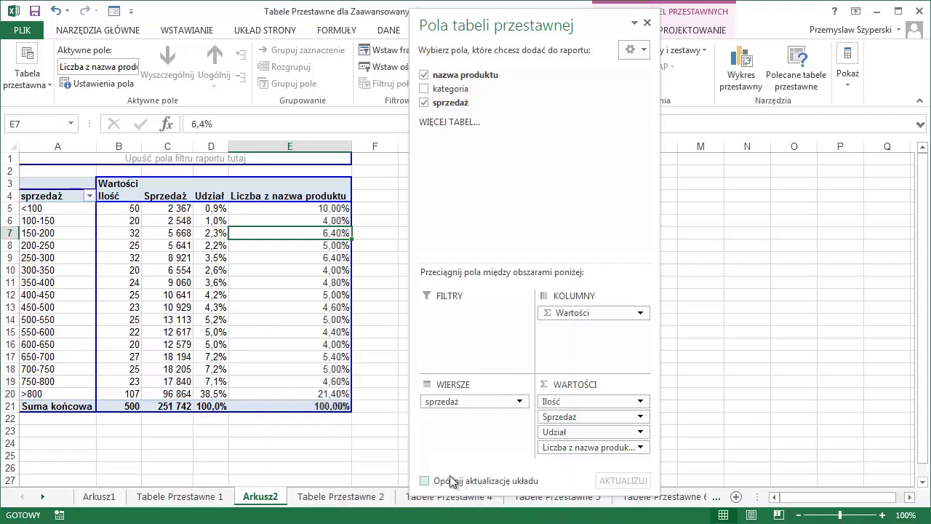
Apply the Percentage number format to the product-share column
{"action": "right_click", "coordinate": [322, 235]}
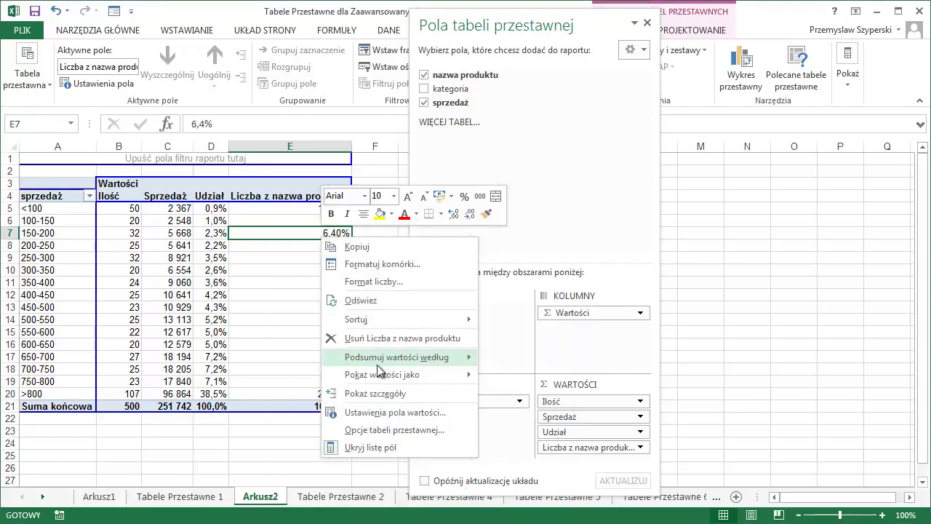
{"action": "left_click", "coordinate": [382, 412]}
{"action": "left_click", "coordinate": [266, 503]}
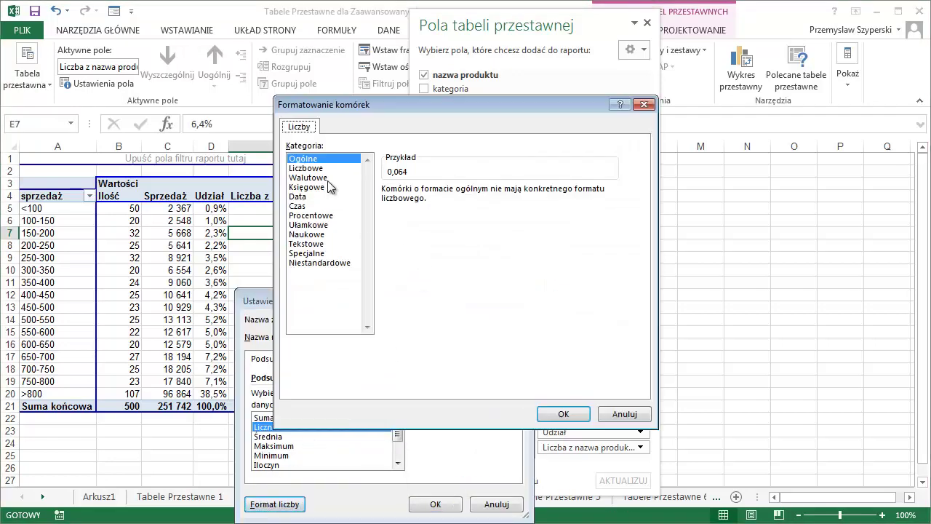
{"action": "left_click", "coordinate": [319, 216]}
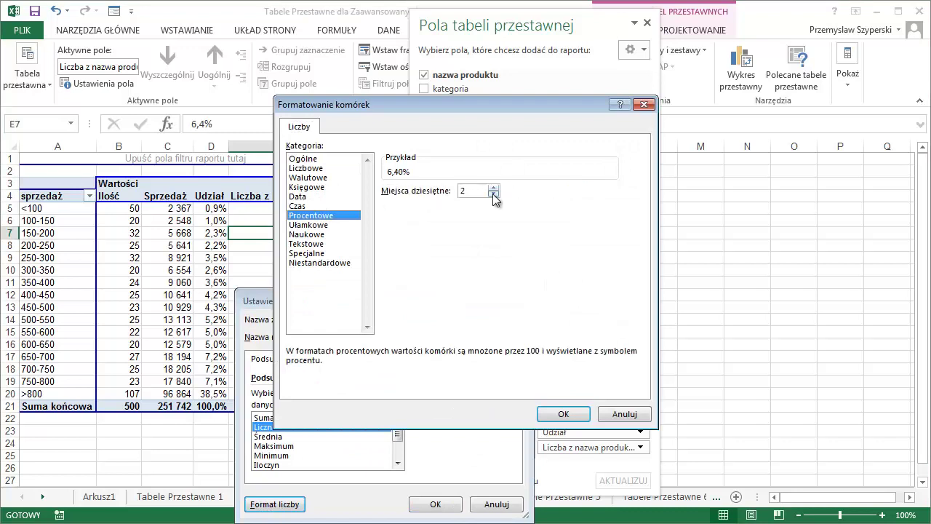
{"action": "left_click", "coordinate": [561, 413]}
{"action": "left_click", "coordinate": [435, 504]}
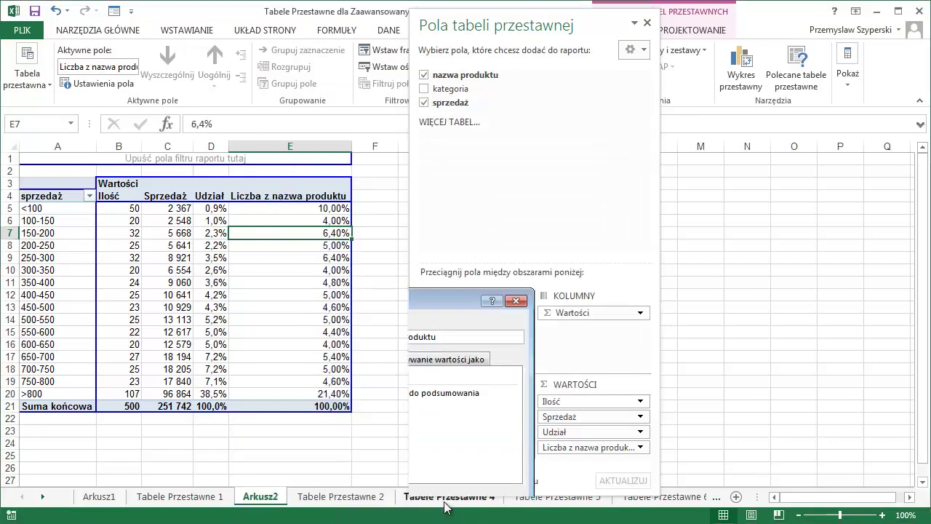
Rename the share headers to 'Udział w ilości' and 'Udział w sprzedaży'
{"action": "left_click", "coordinate": [302, 195]}
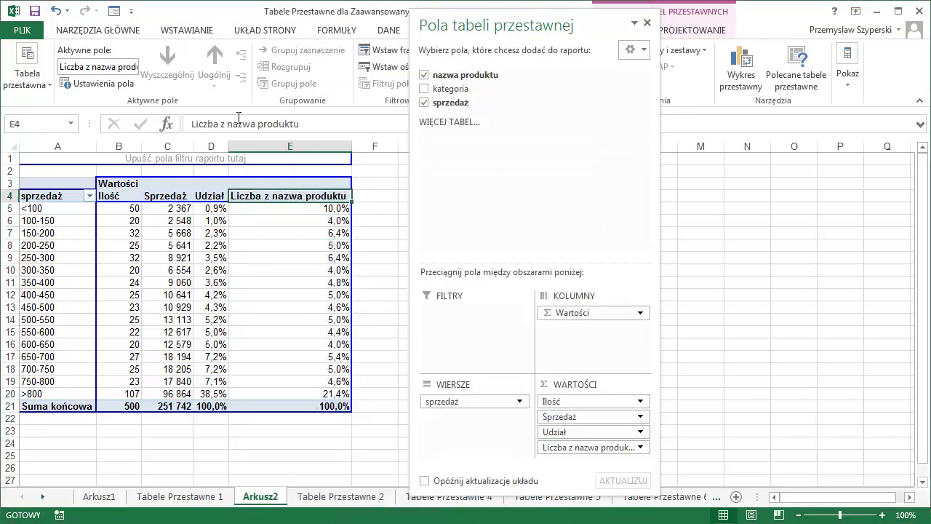
{"action": "left_click_drag", "start_coordinate": [297, 124], "coordinate": [52, 120]}
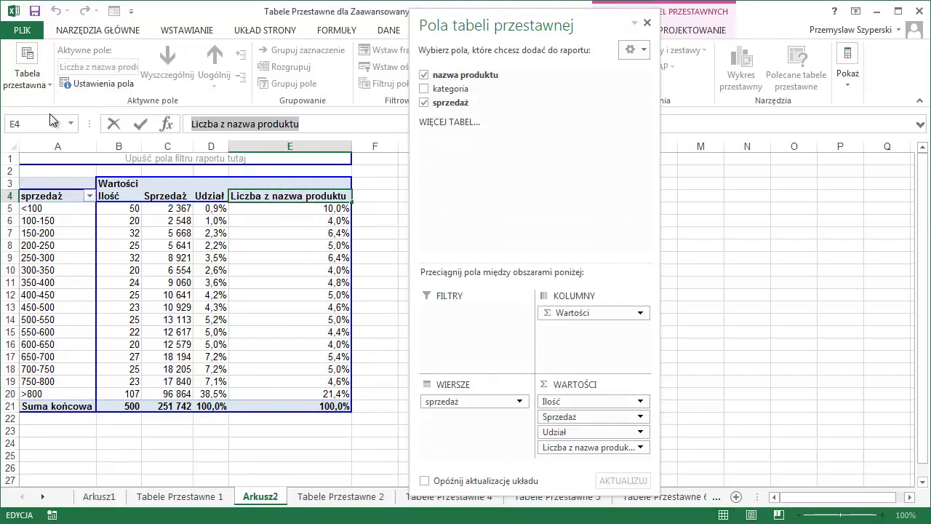
{"action": "type", "text": "Udział w iloś"}
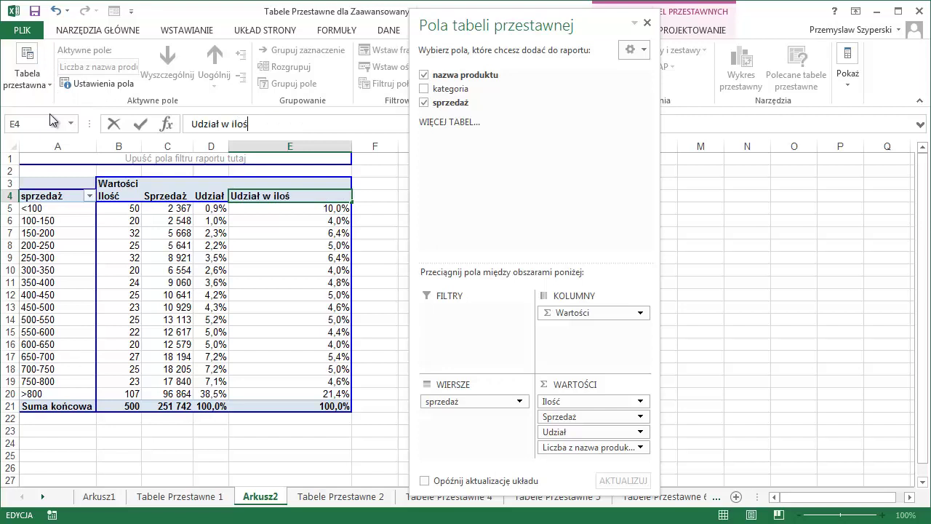
{"action": "type", "text": "ci"}
{"action": "key", "text": "Return"}
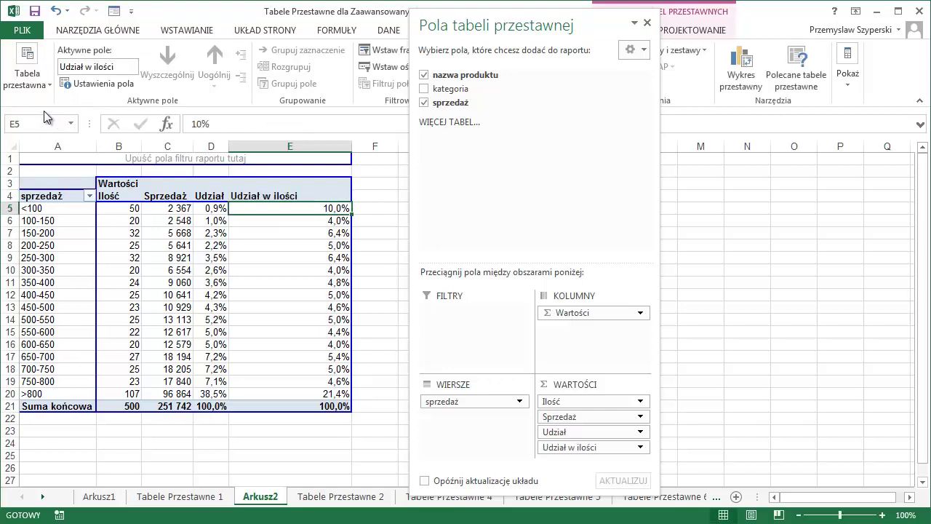
{"action": "left_click", "coordinate": [211, 195]}
{"action": "left_click", "coordinate": [231, 128]}
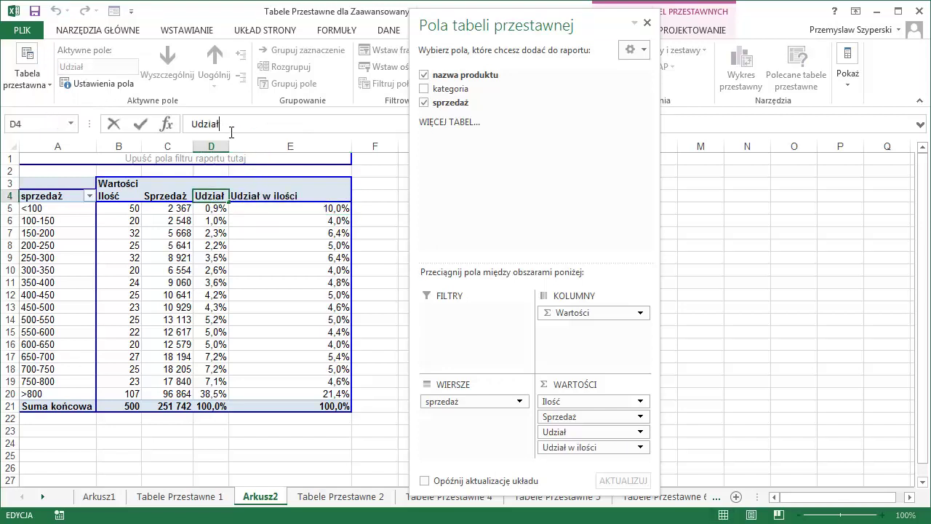
{"action": "type", "text": " w sp"}
{"action": "type", "text": "rzedaży"}
{"action": "key", "text": "Return"}
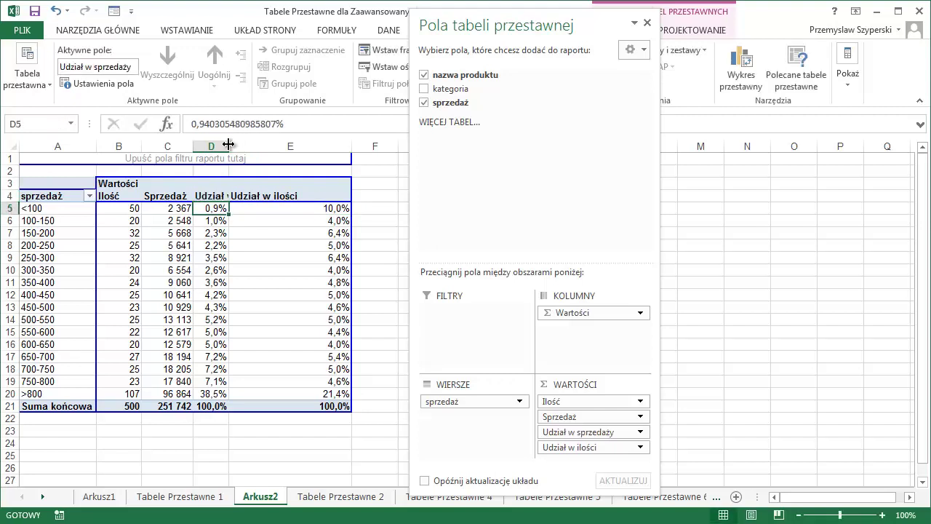
Autofit columns D and E and close the PivotTable Fields pane
{"action": "double_click", "coordinate": [230, 146]}
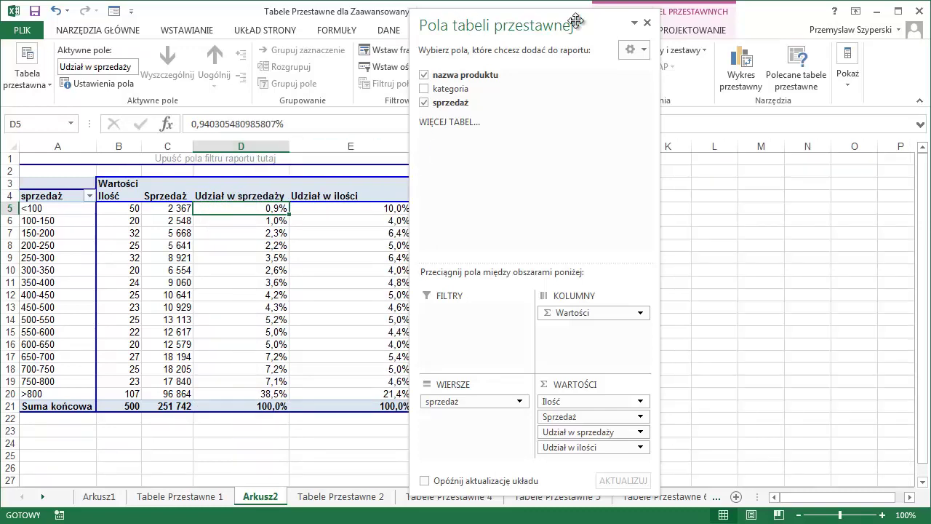
{"action": "left_click", "coordinate": [647, 23]}
{"action": "double_click", "coordinate": [412, 143]}
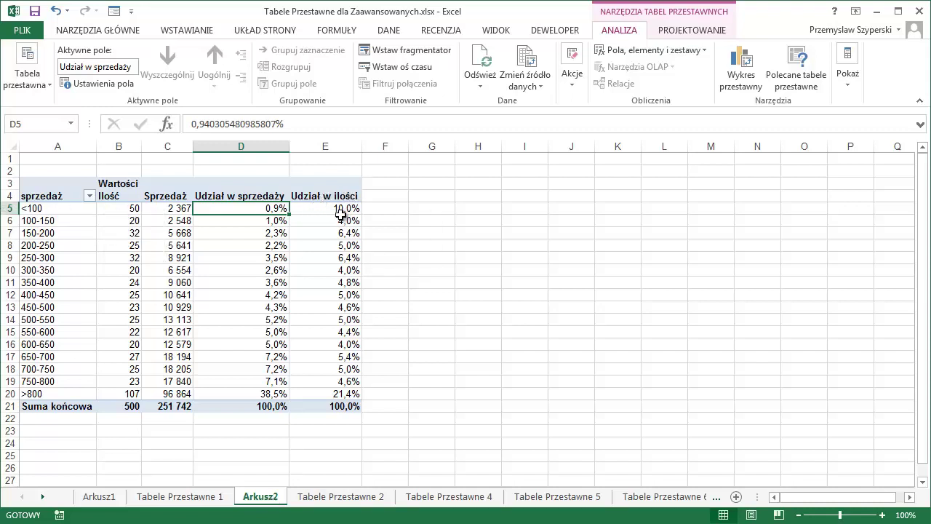
{"action": "mouse_move", "coordinate": [336, 393]}
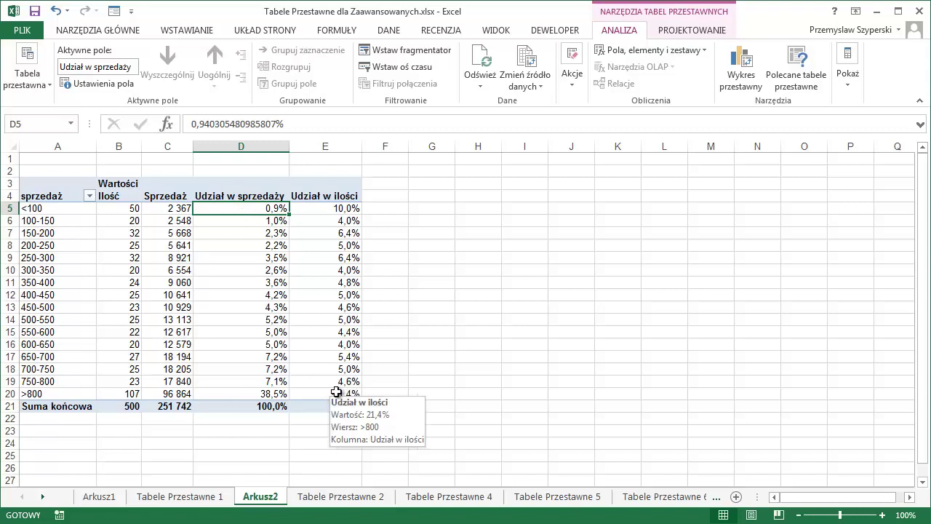
Inspect the >800 and total sales shares, then start a formula with = in G5
{"action": "left_click", "coordinate": [250, 402]}
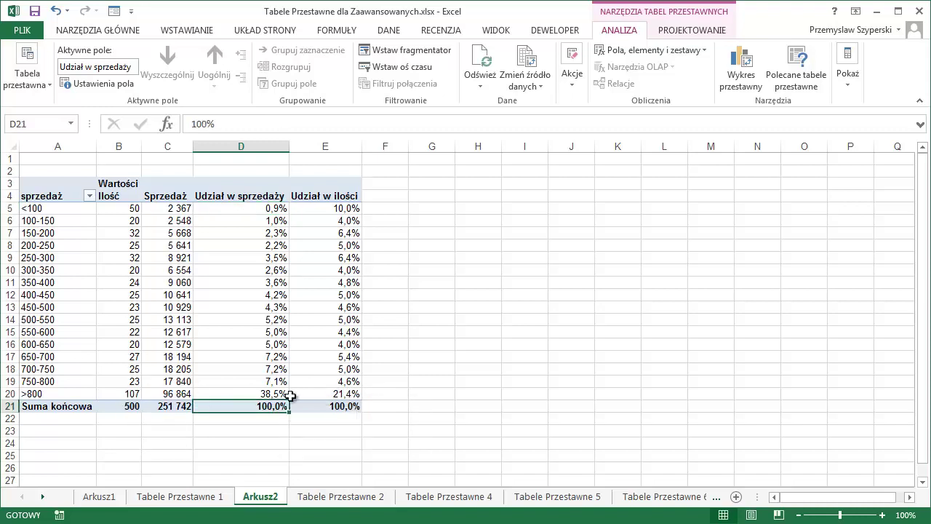
{"action": "left_click", "coordinate": [245, 397]}
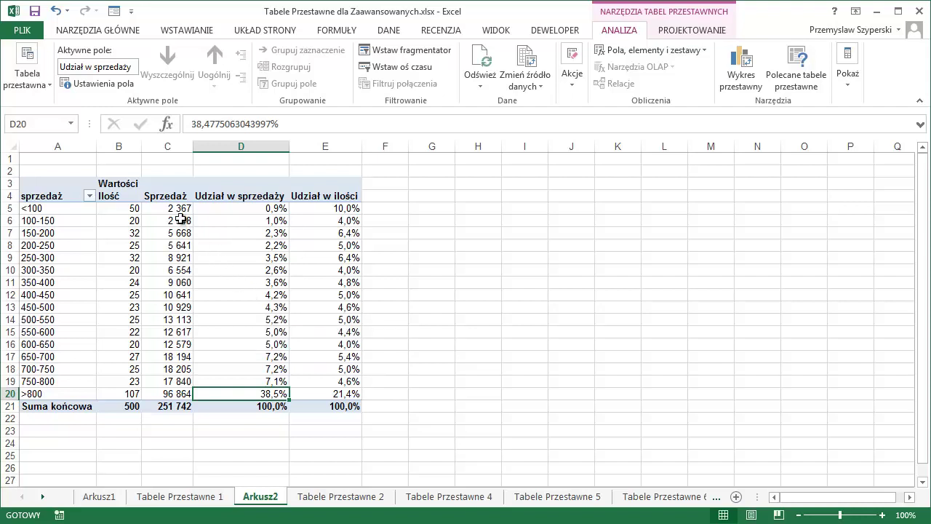
{"action": "left_click", "coordinate": [433, 210]}
{"action": "type", "text": "="}
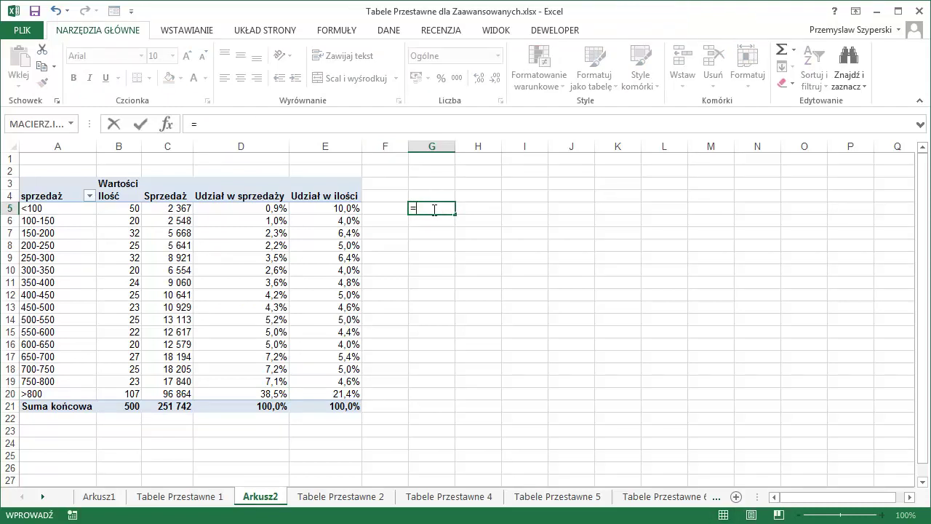
{"action": "key", "text": "Left"}
{"action": "key", "text": "Left"}
{"action": "key", "text": "Left"}
{"action": "key", "text": "Left"}
{"action": "type", "text": "/"}
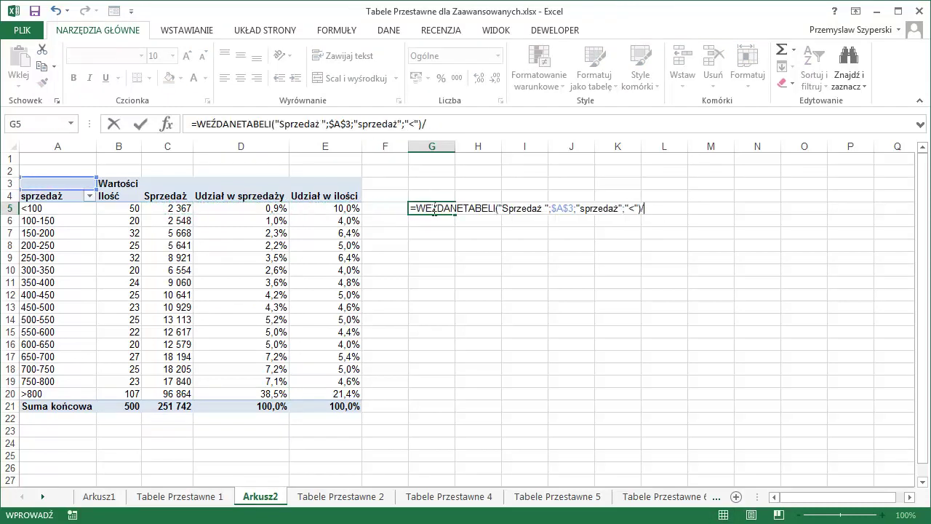
{"action": "left_click", "coordinate": [163, 406]}
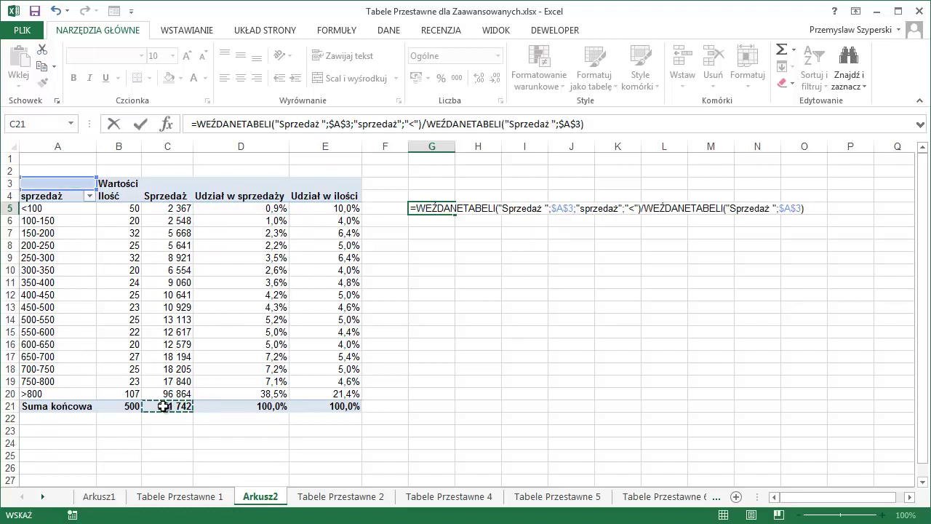
{"action": "key", "text": "Return"}
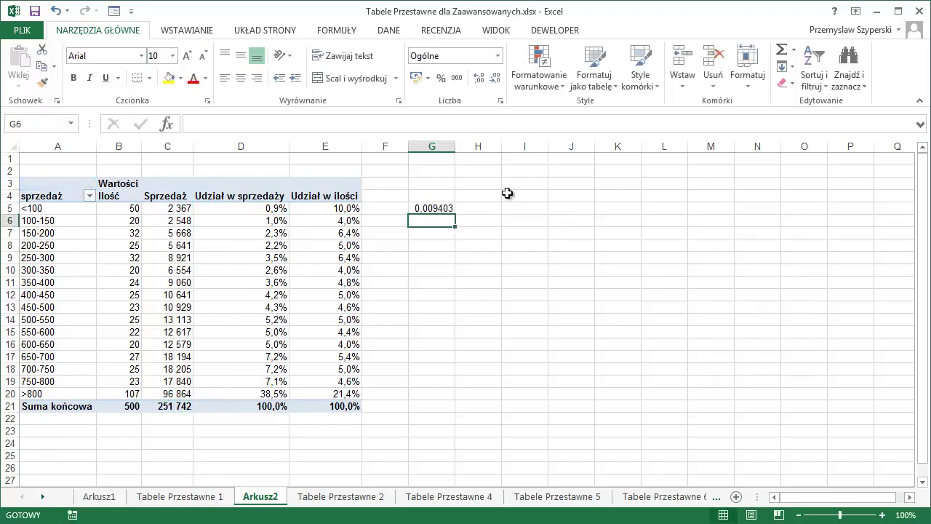
{"action": "left_click", "coordinate": [442, 207]}
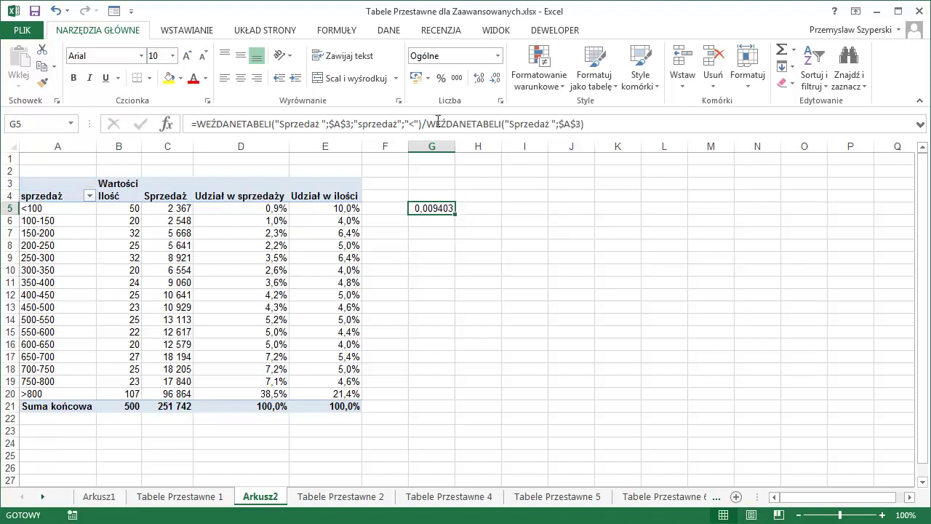
{"action": "left_click", "coordinate": [441, 78]}
{"action": "left_click", "coordinate": [477, 77]}
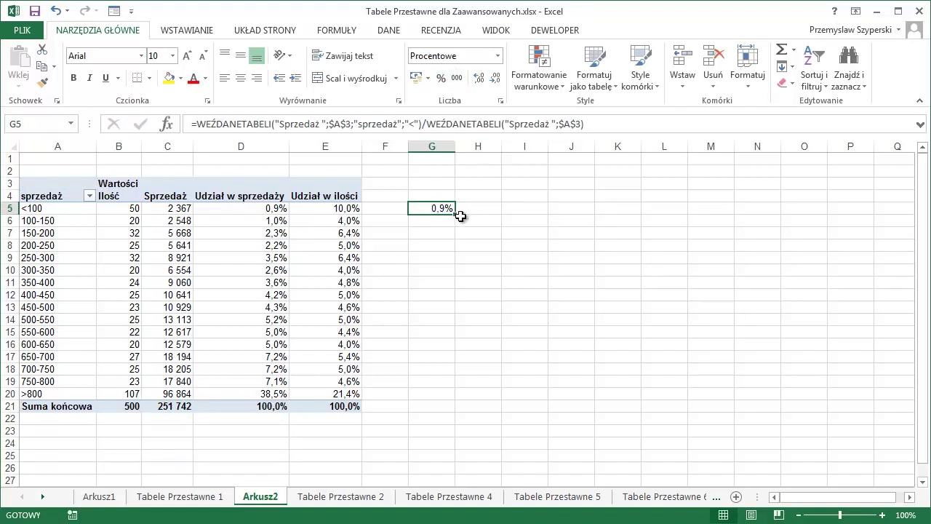
{"action": "left_click_drag", "start_coordinate": [456, 215], "coordinate": [456, 275]}
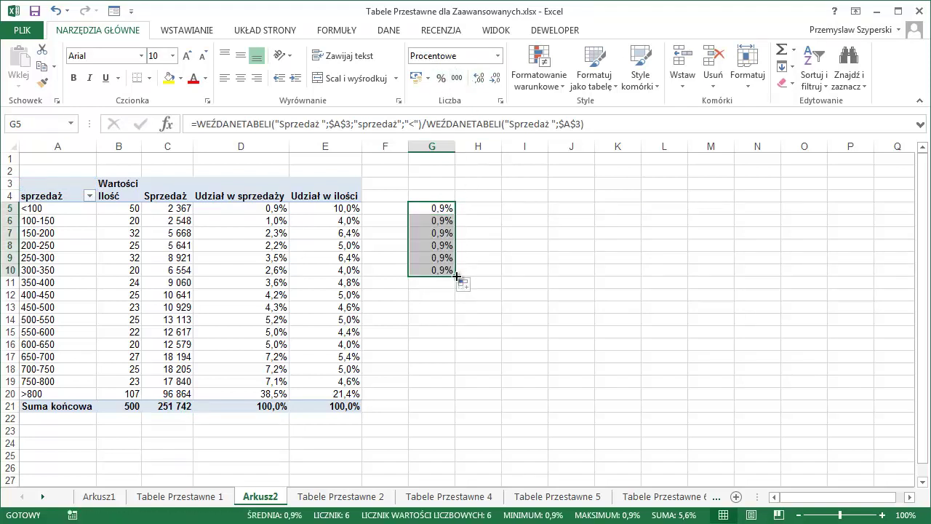
{"action": "left_click", "coordinate": [348, 125]}
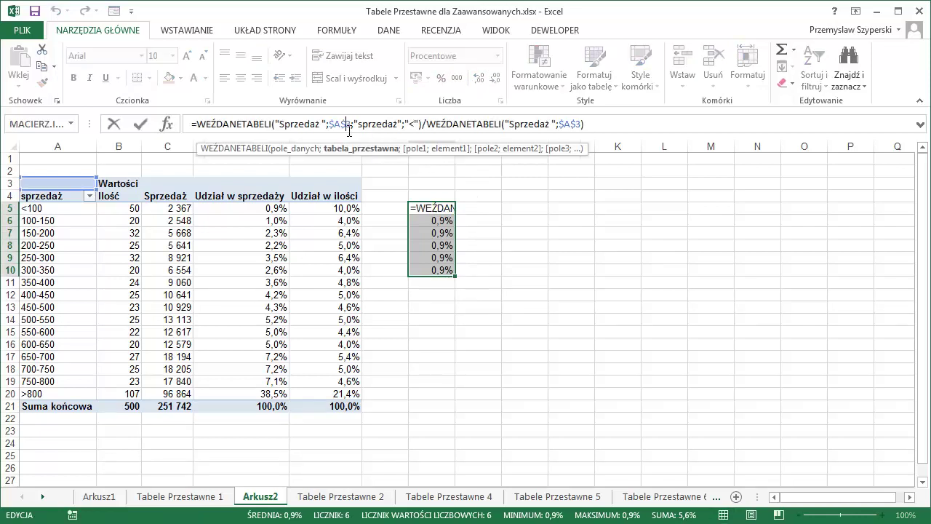
{"action": "key", "text": "F4"}
{"action": "key", "text": "F4"}
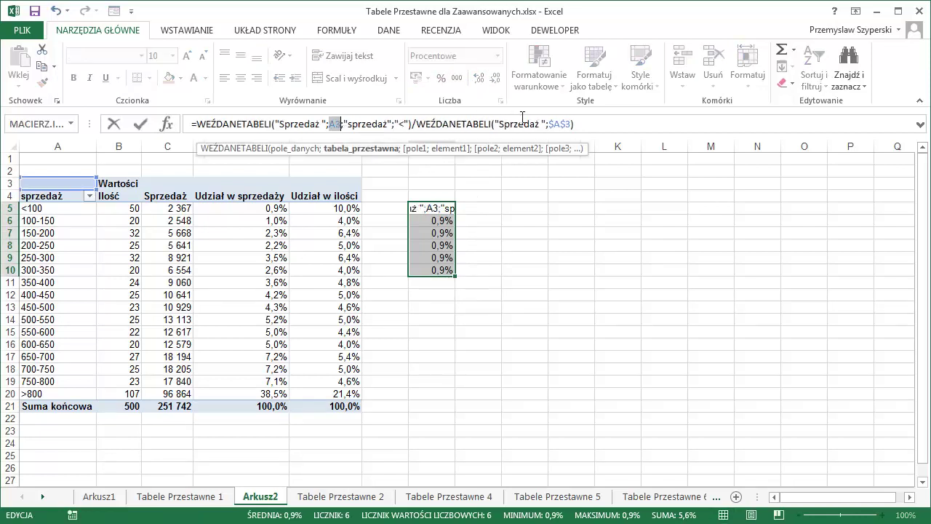
{"action": "left_click", "coordinate": [557, 124]}
{"action": "key", "text": "F4"}
{"action": "key", "text": "F4"}
{"action": "key", "text": "F4"}
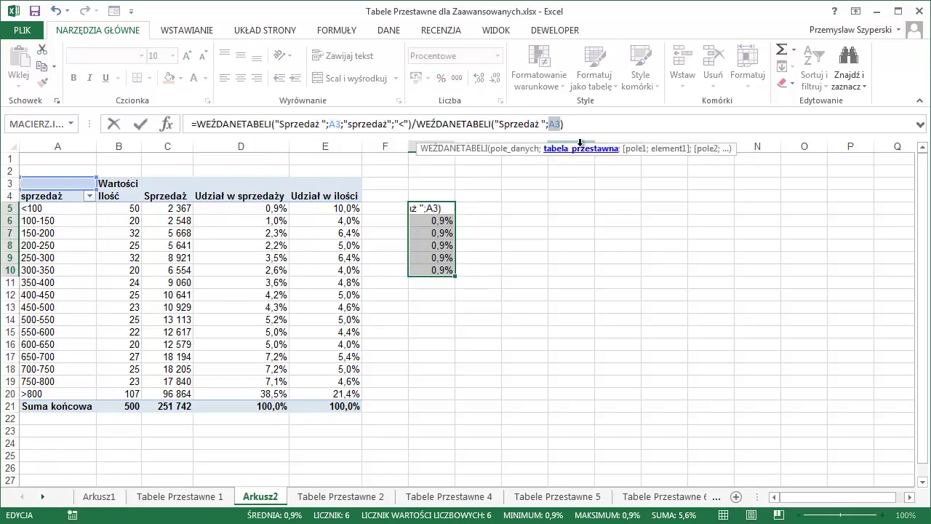
{"action": "key", "text": "Return"}
{"action": "left_click", "coordinate": [445, 208]}
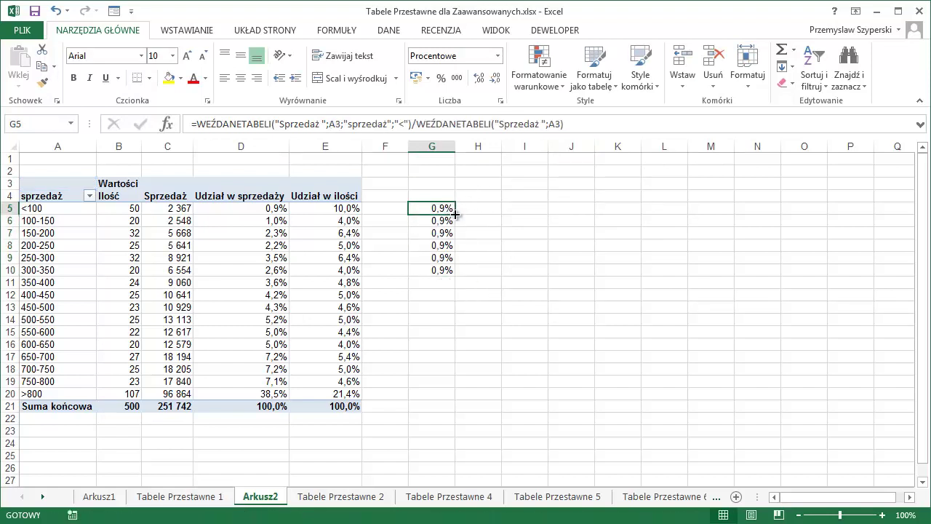
{"action": "left_click_drag", "start_coordinate": [455, 215], "coordinate": [456, 275]}
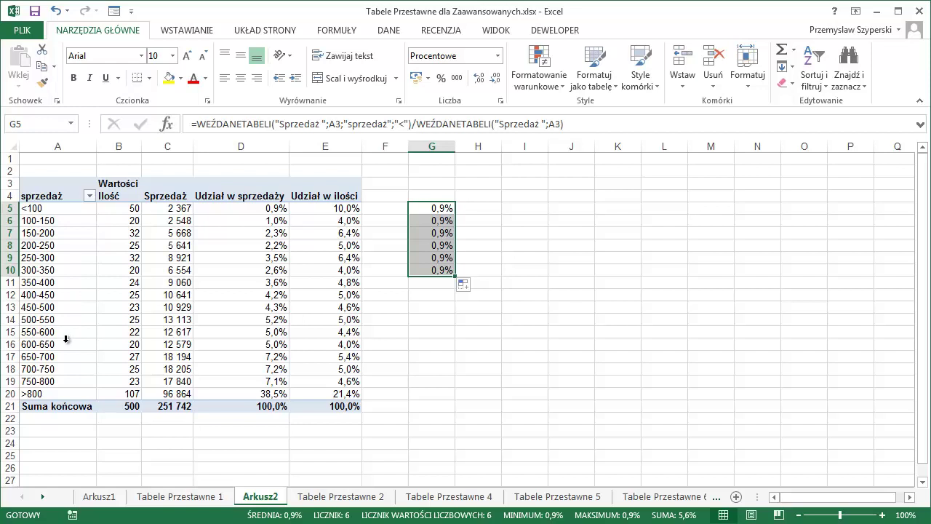
{"action": "key", "text": "Delete"}
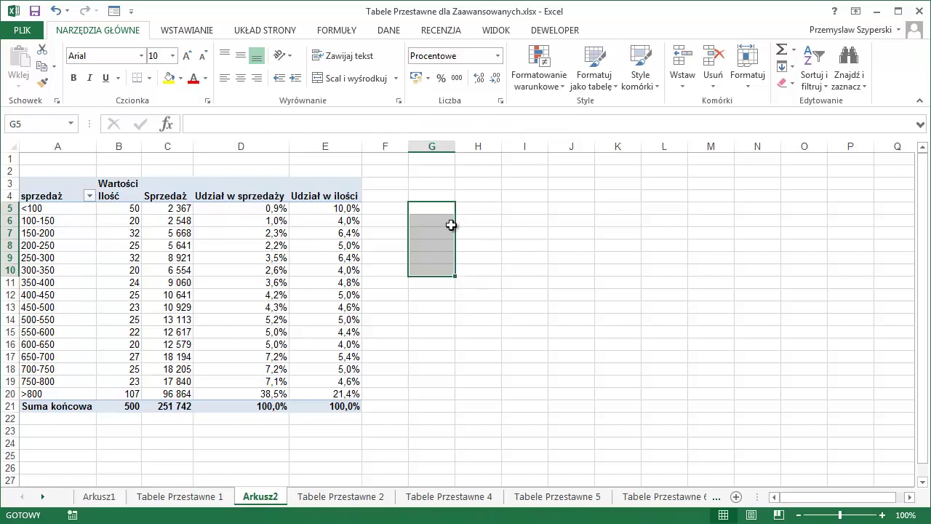
Turn off Generuj funkcję WeźDaneTabeli in the pivot options so references stay plain
{"action": "left_click", "coordinate": [432, 208]}
{"action": "left_click", "coordinate": [264, 216]}
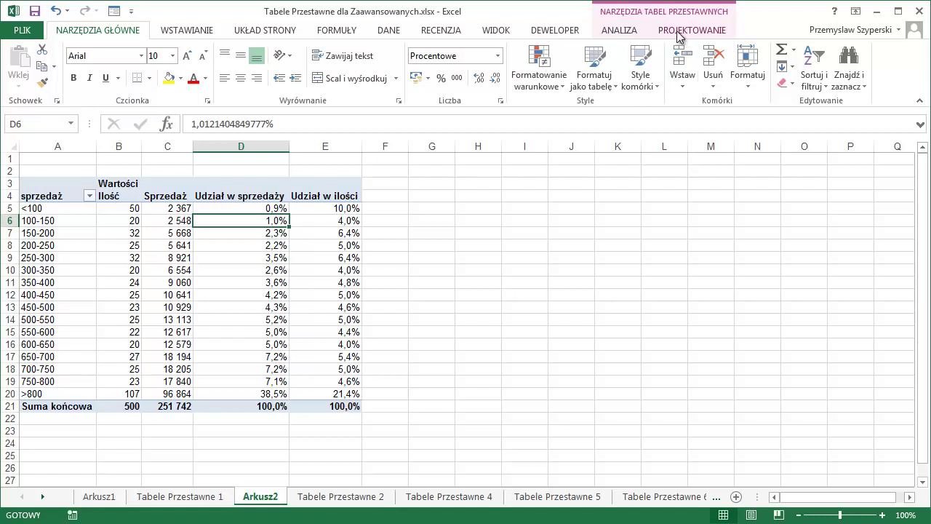
{"action": "left_click", "coordinate": [632, 32]}
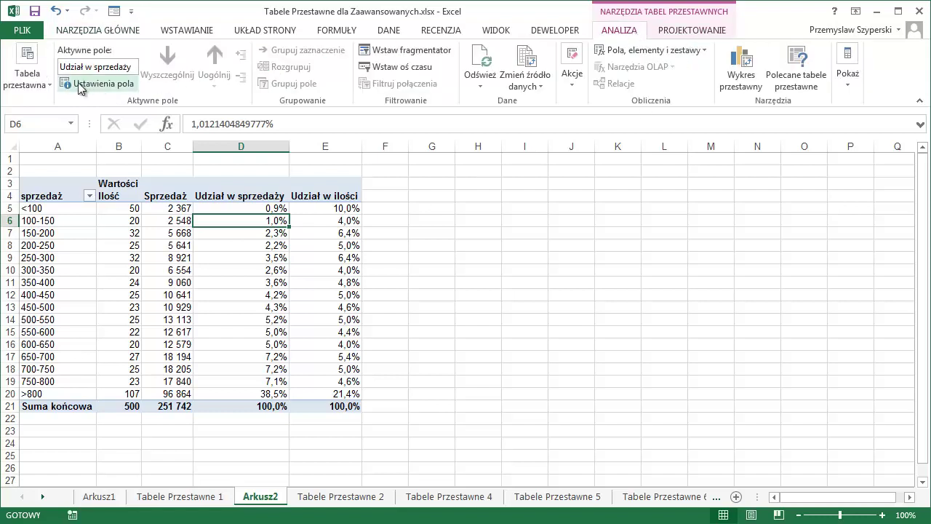
{"action": "left_click", "coordinate": [49, 86]}
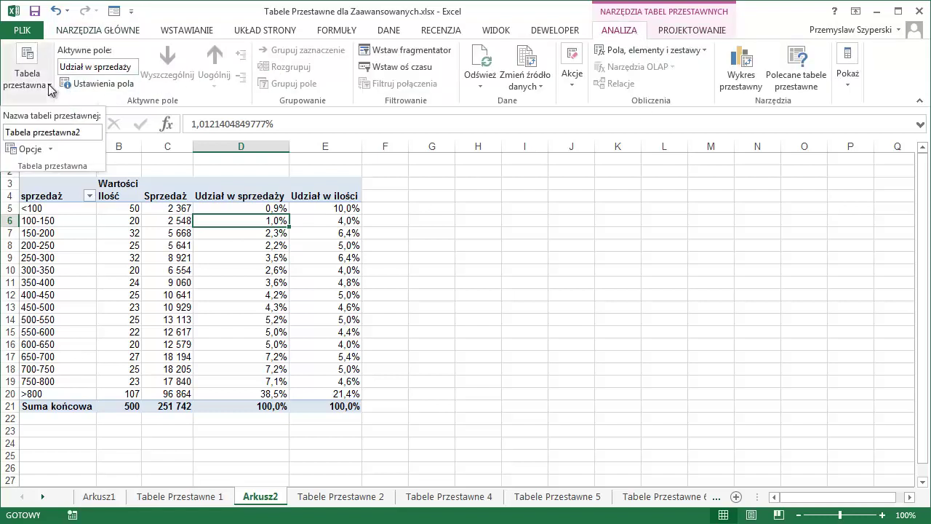
{"action": "left_click", "coordinate": [50, 149]}
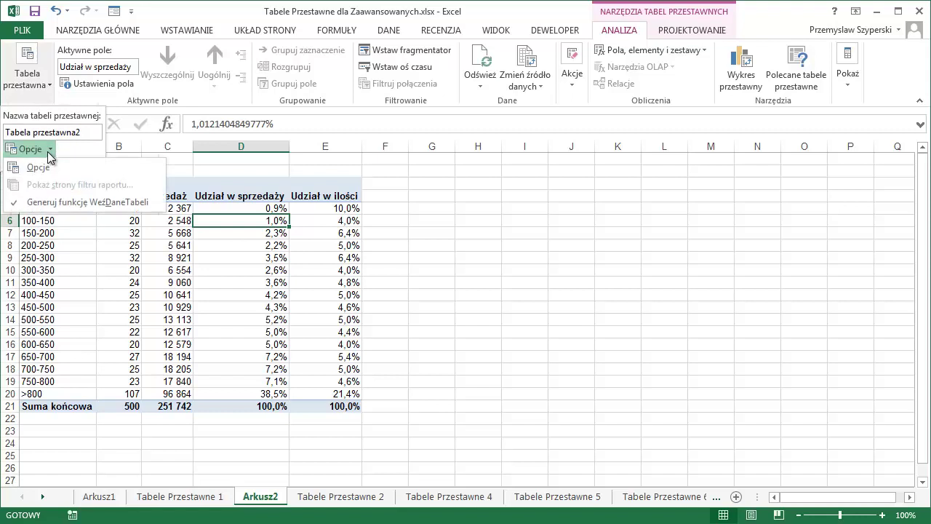
{"action": "left_click", "coordinate": [59, 204]}
{"action": "left_click", "coordinate": [429, 209]}
Enter =C5/$C$21 in G5 and fill it down to G21
{"action": "left_click", "coordinate": [429, 209]}
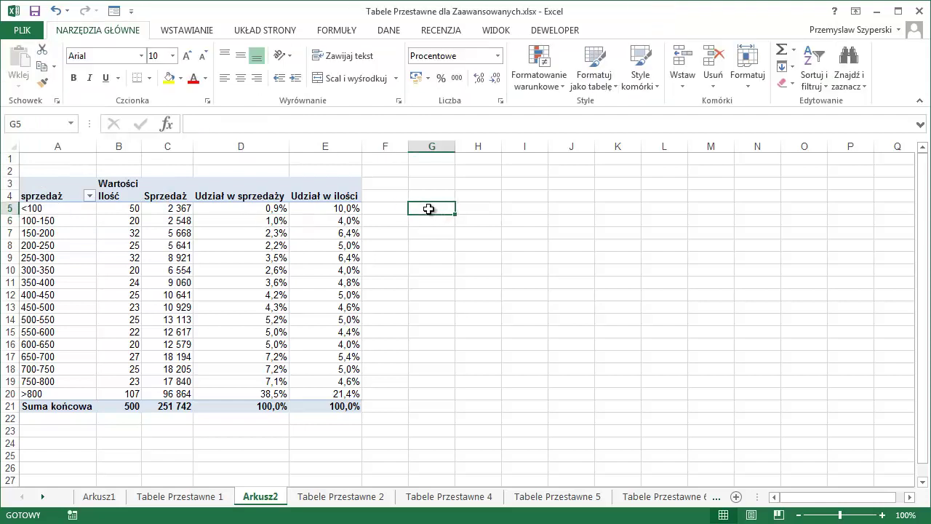
{"action": "type", "text": "="}
{"action": "key", "text": "Left"}
{"action": "key", "text": "Left"}
{"action": "key", "text": "Left"}
{"action": "key", "text": "Left"}
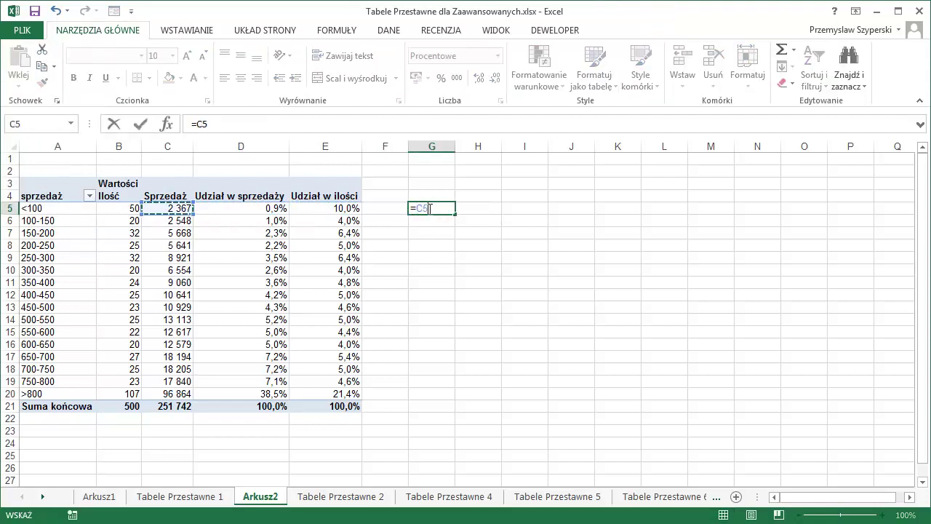
{"action": "type", "text": "/"}
{"action": "left_click", "coordinate": [180, 406]}
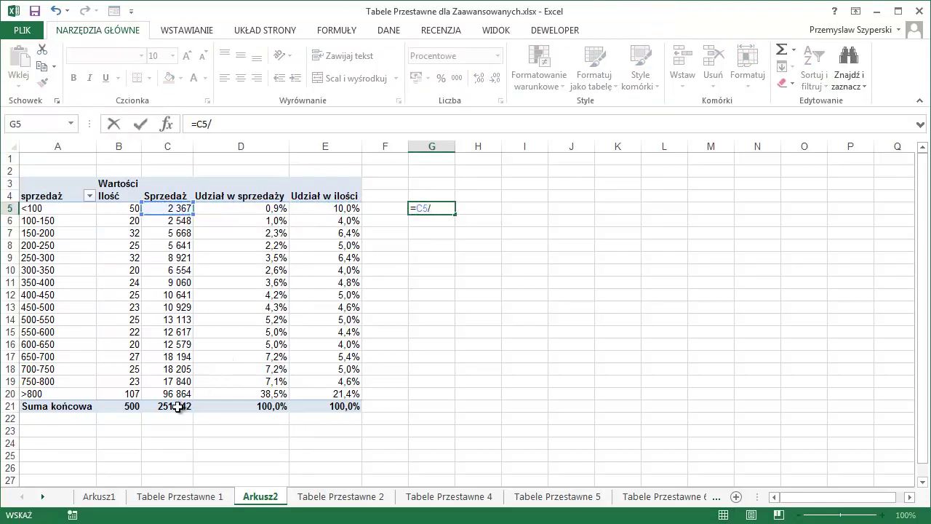
{"action": "key", "text": "F4"}
{"action": "key", "text": "Return"}
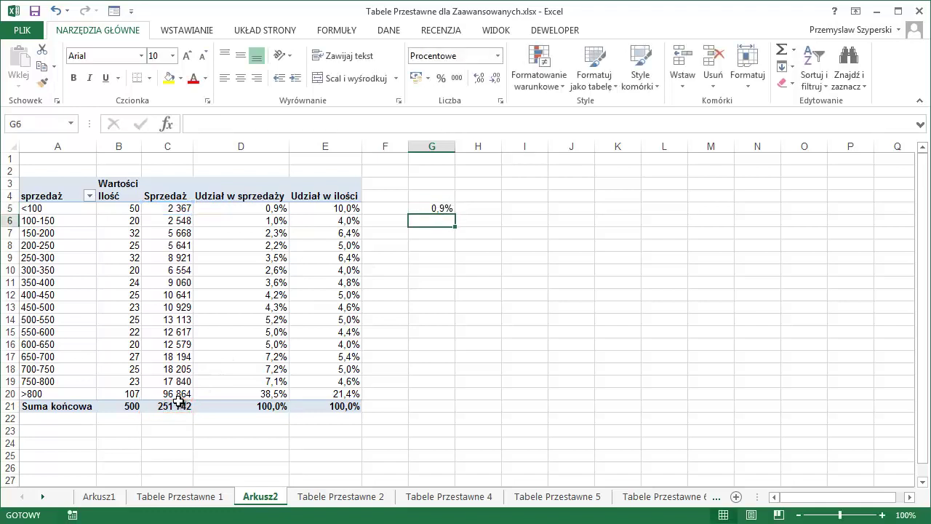
{"action": "left_click", "coordinate": [437, 210]}
{"action": "left_click_drag", "start_coordinate": [455, 213], "coordinate": [455, 409]}
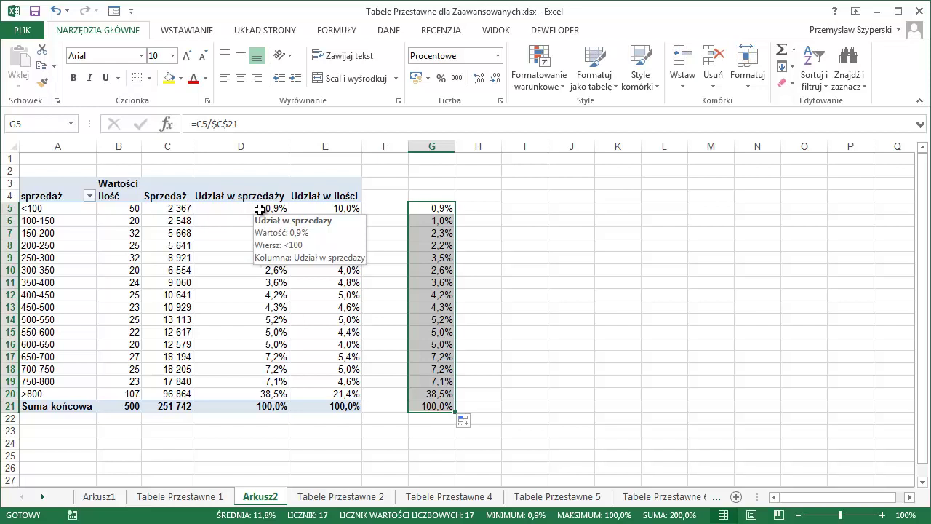
Enter the average-sale formula =C5/B5 in H5
{"action": "left_click", "coordinate": [474, 210]}
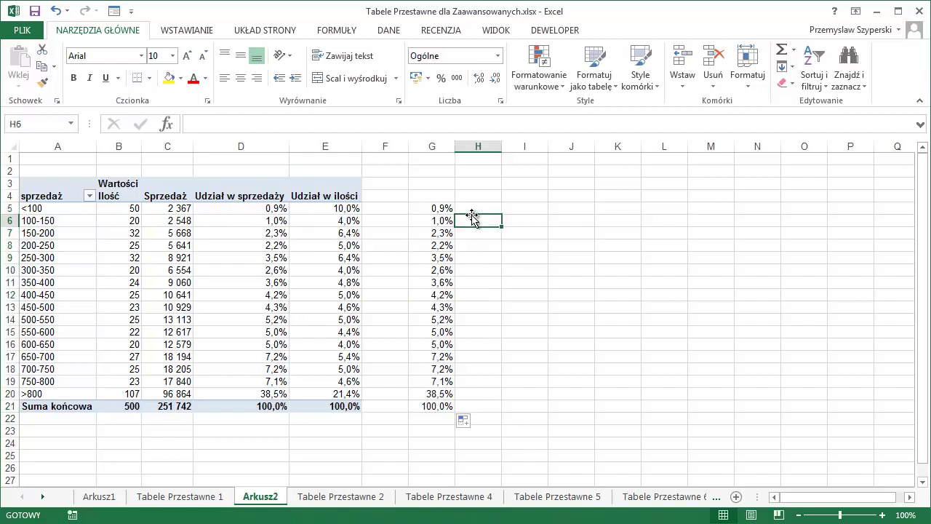
{"action": "type", "text": "="}
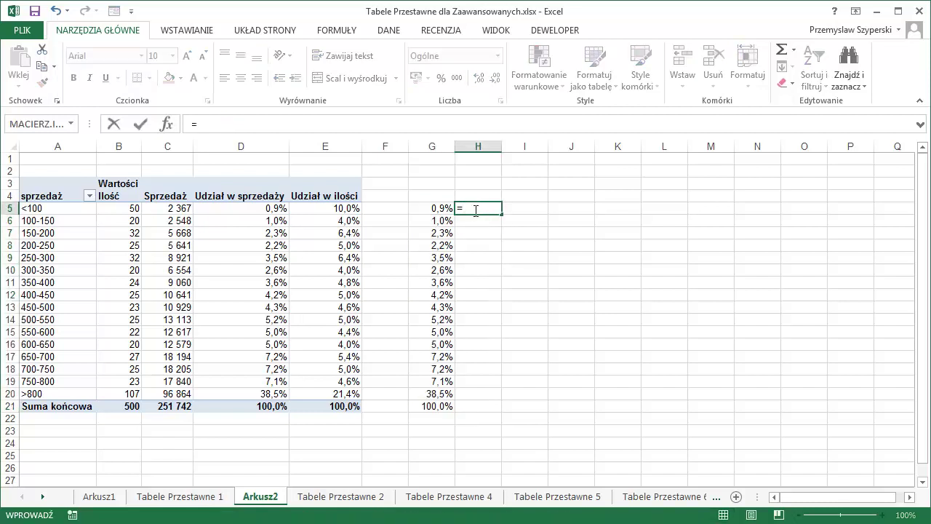
{"action": "key", "text": "Left"}
{"action": "key", "text": "Left"}
{"action": "key", "text": "Left"}
{"action": "key", "text": "Left"}
{"action": "key", "text": "Left"}
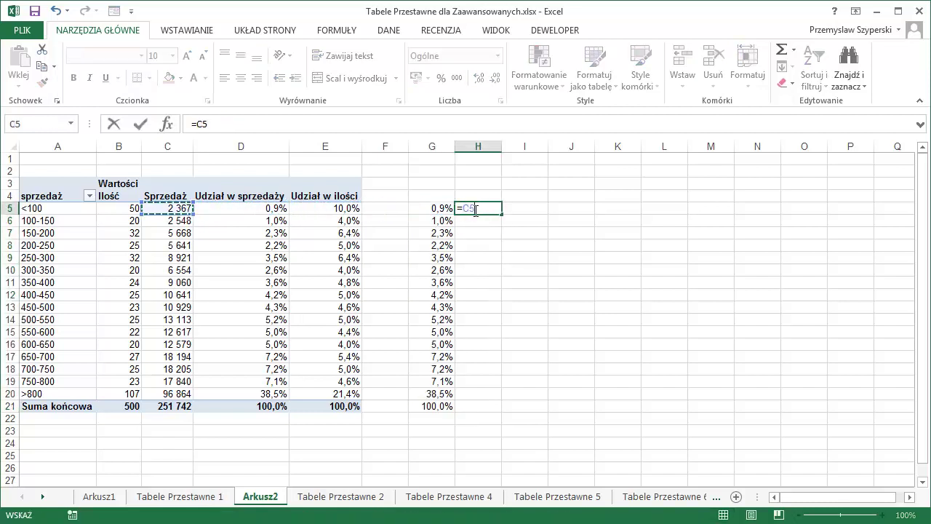
{"action": "type", "text": "/"}
{"action": "key", "text": "Left"}
{"action": "key", "text": "Left"}
{"action": "key", "text": "Left"}
{"action": "key", "text": "Left"}
{"action": "key", "text": "Left"}
{"action": "key", "text": "Left"}
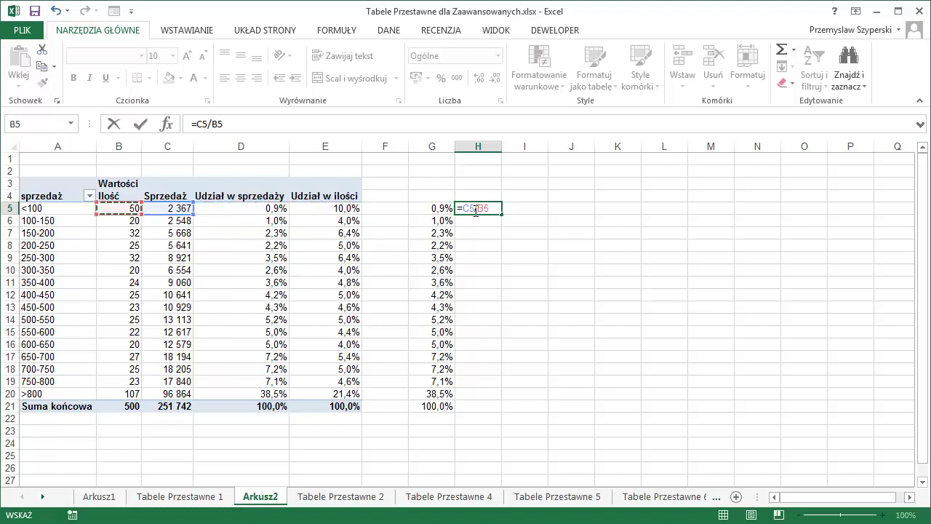
{"action": "key", "text": "Return"}
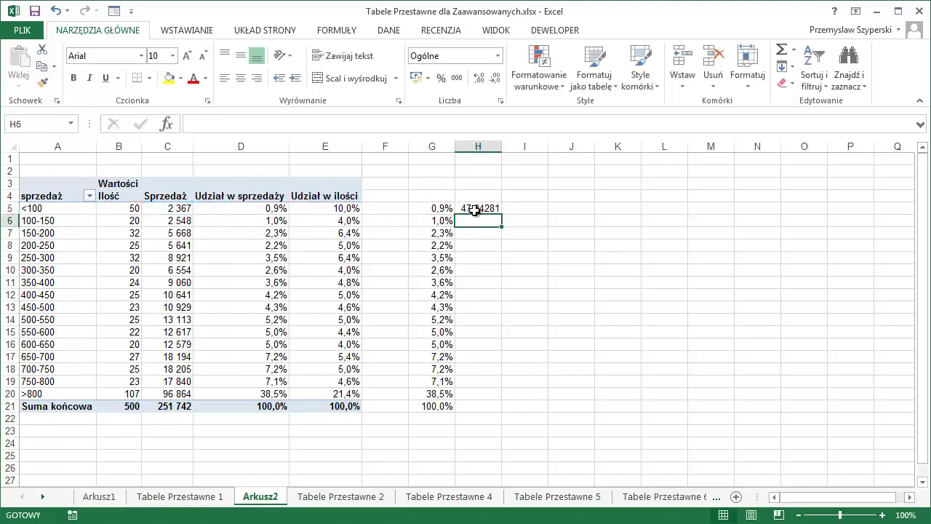
Format H5 as Number with one decimal, fill down to H21, and check H20
{"action": "left_click", "coordinate": [474, 210]}
{"action": "left_click", "coordinate": [493, 79]}
{"action": "left_click", "coordinate": [493, 79]}
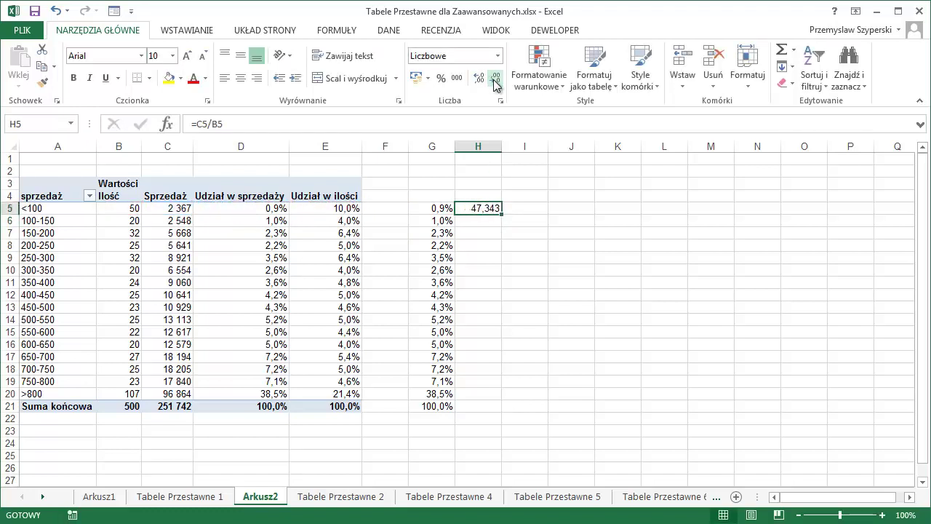
{"action": "left_click", "coordinate": [495, 80]}
{"action": "left_click", "coordinate": [495, 79]}
{"action": "double_click", "coordinate": [501, 214]}
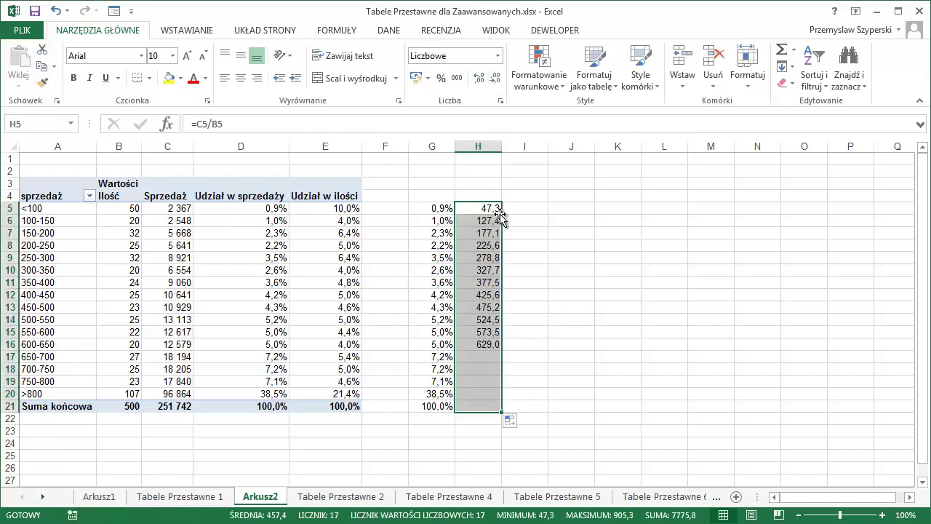
{"action": "left_click", "coordinate": [484, 393]}
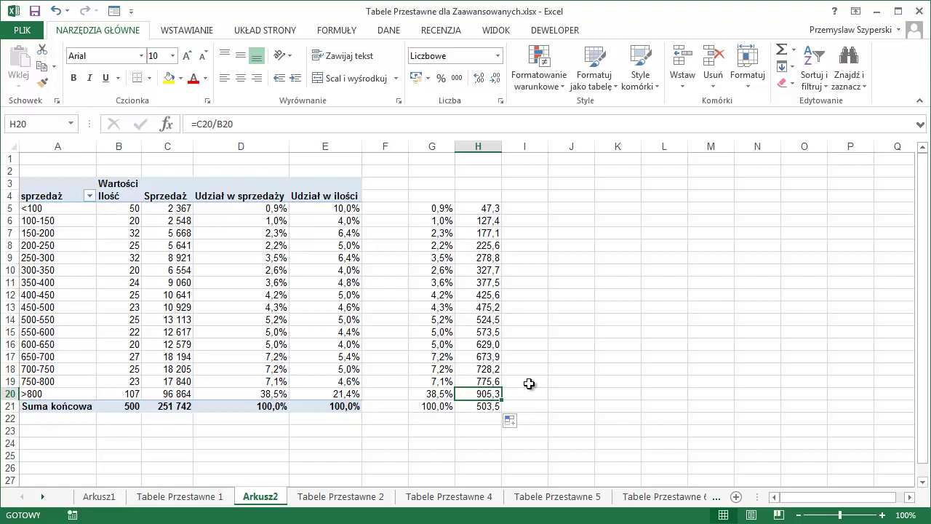
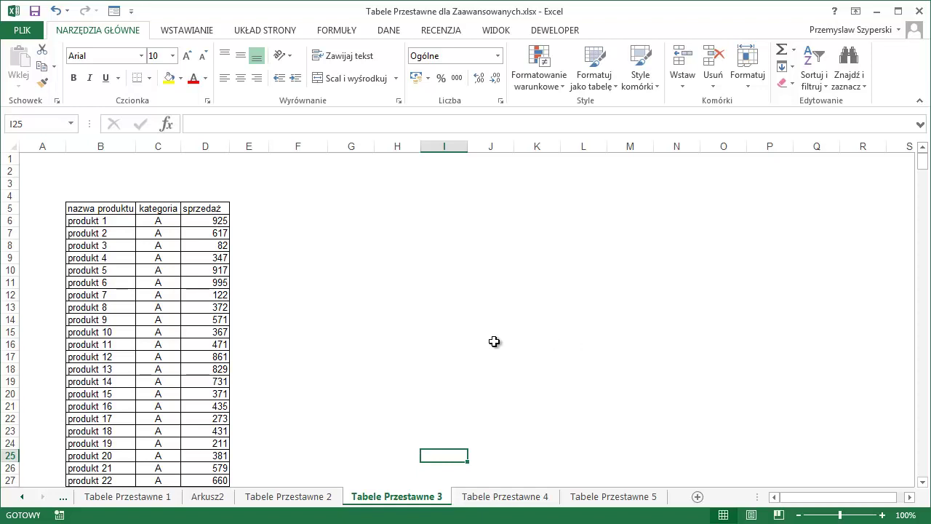
Insert a pivot table from the product sales table on a new sheet
{"action": "left_click", "coordinate": [118, 218]}
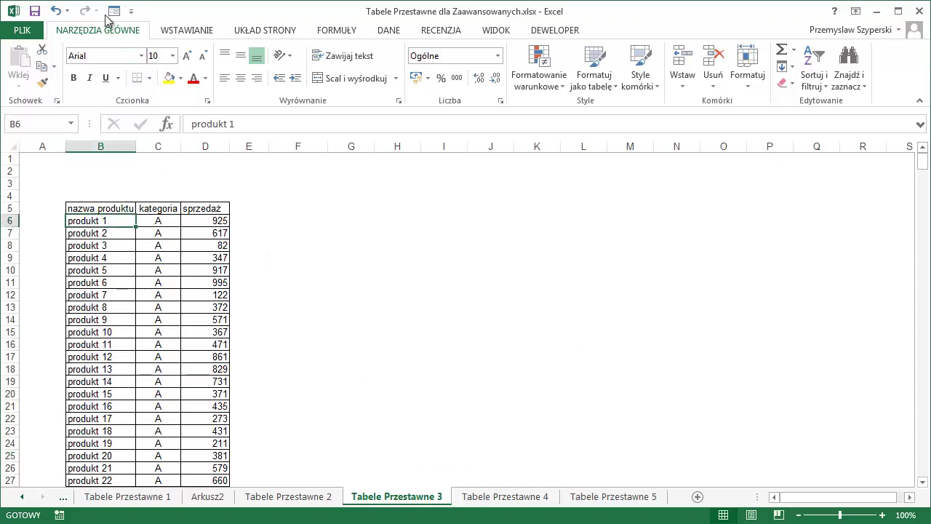
{"action": "left_click", "coordinate": [204, 32]}
{"action": "left_click", "coordinate": [19, 72]}
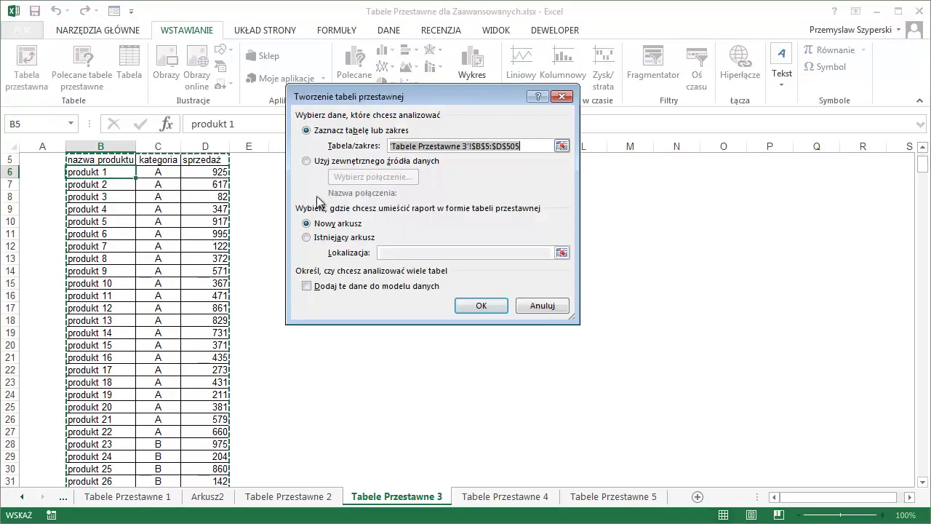
{"action": "left_click", "coordinate": [483, 306]}
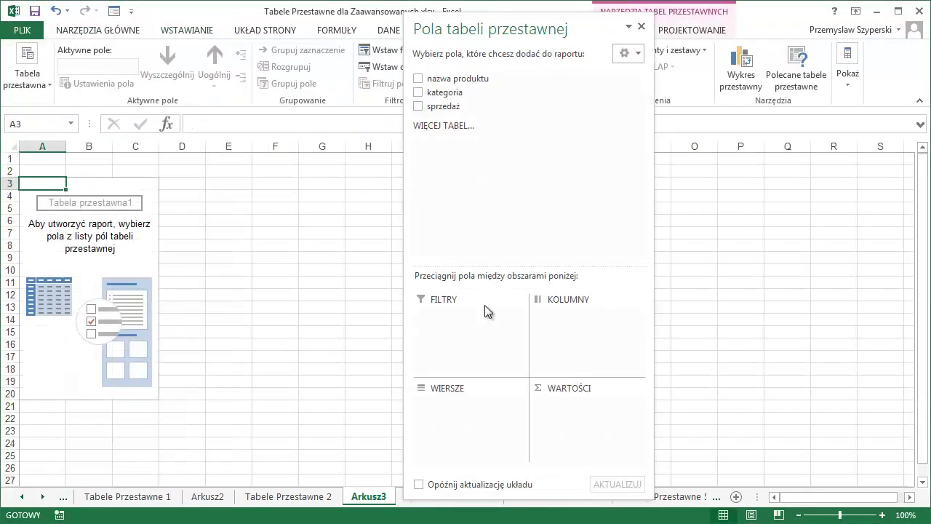
Turn on the Classic PivotTable layout in the pivot table's Display options
{"action": "left_click", "coordinate": [50, 85]}
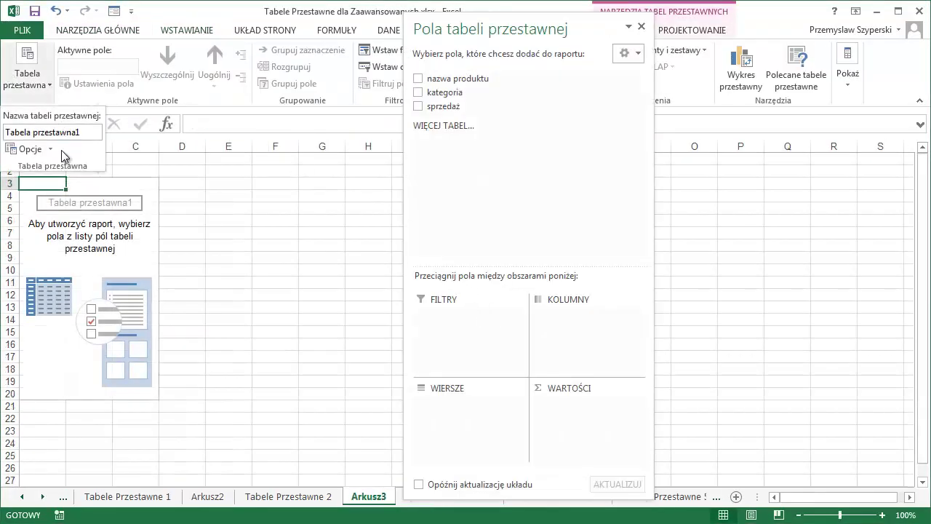
{"action": "left_click", "coordinate": [49, 149]}
{"action": "left_click", "coordinate": [69, 170]}
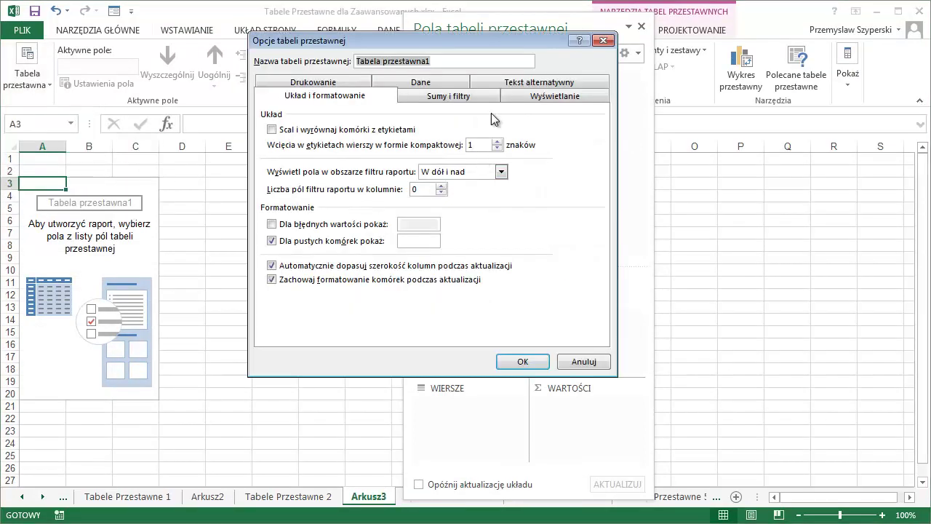
{"action": "left_click", "coordinate": [527, 96]}
{"action": "left_click", "coordinate": [271, 203]}
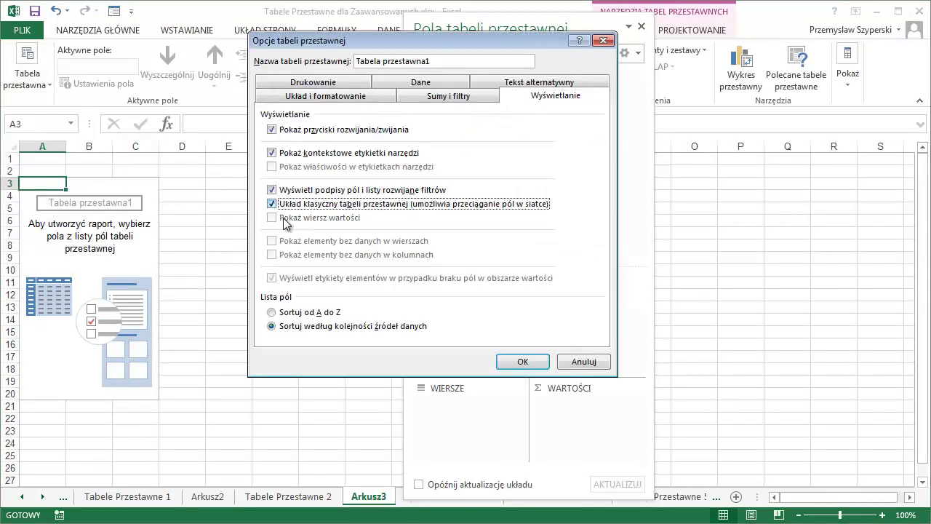
{"action": "left_click", "coordinate": [511, 362]}
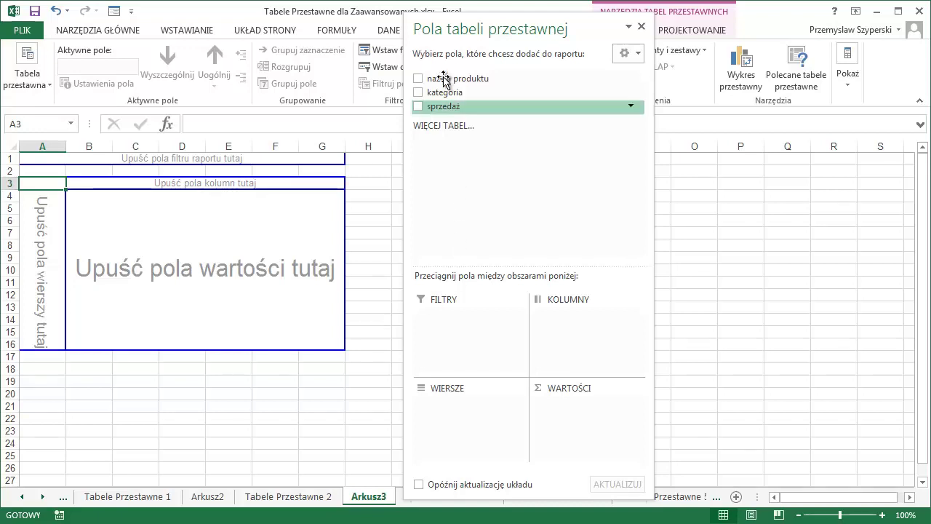
Add sprzedaż as row items and as a sum, with the sum shown as a percentage
{"action": "left_click_drag", "start_coordinate": [449, 108], "coordinate": [45, 268]}
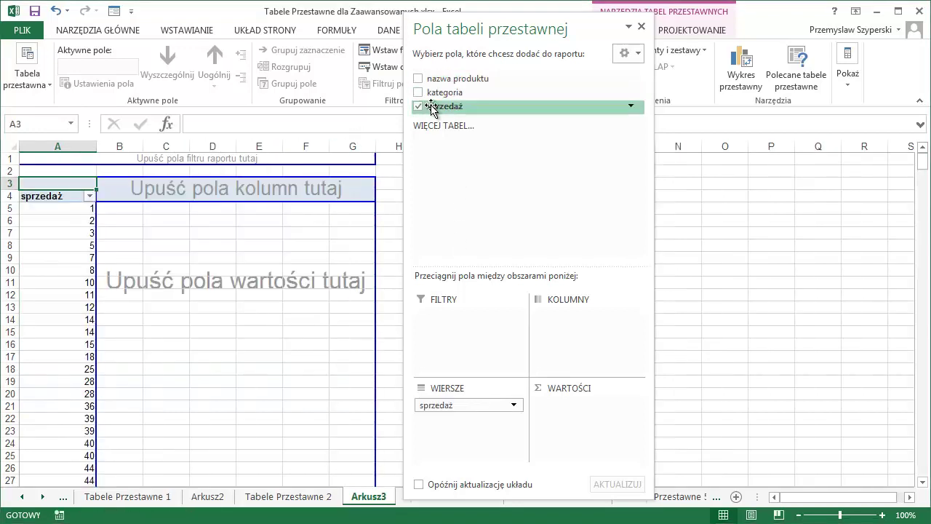
{"action": "left_click_drag", "start_coordinate": [436, 106], "coordinate": [280, 280]}
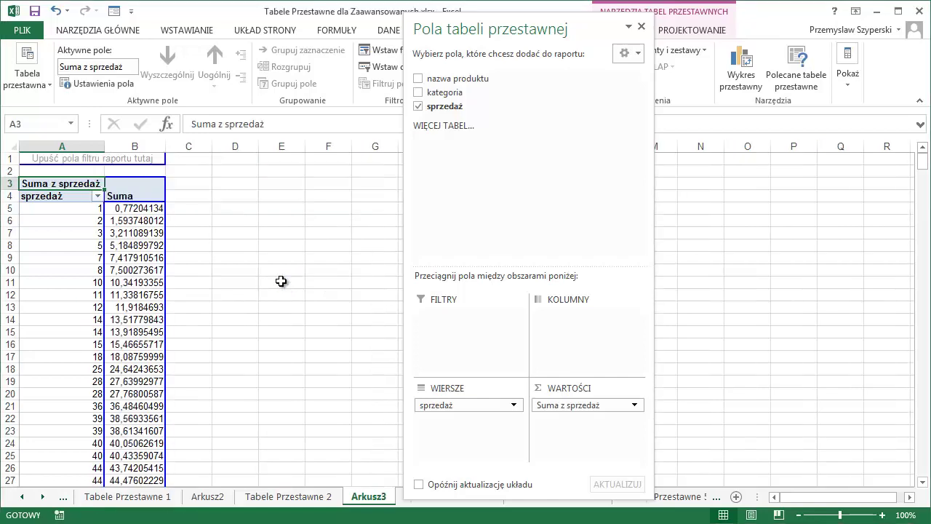
{"action": "right_click", "coordinate": [152, 234]}
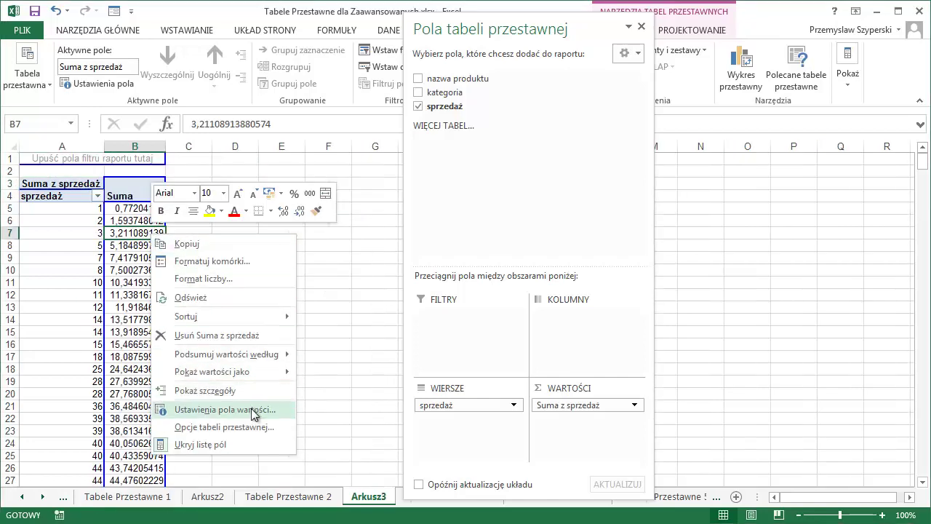
{"action": "left_click", "coordinate": [253, 411]}
{"action": "left_click", "coordinate": [267, 360]}
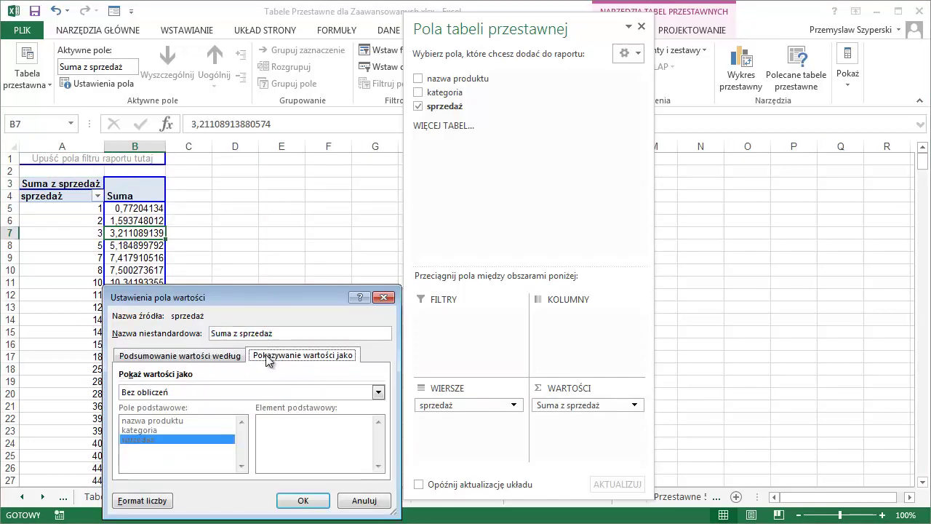
{"action": "left_click", "coordinate": [170, 392]}
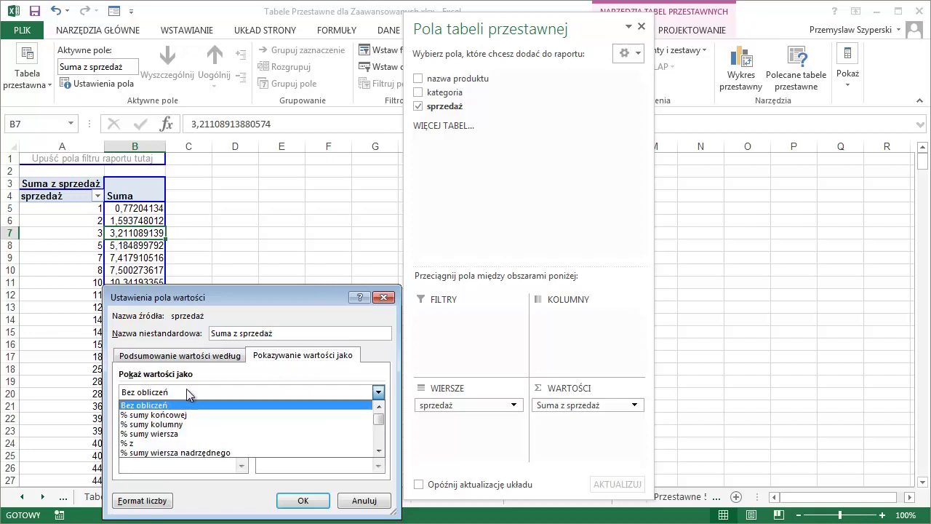
{"action": "left_click", "coordinate": [198, 433]}
{"action": "left_click", "coordinate": [302, 501]}
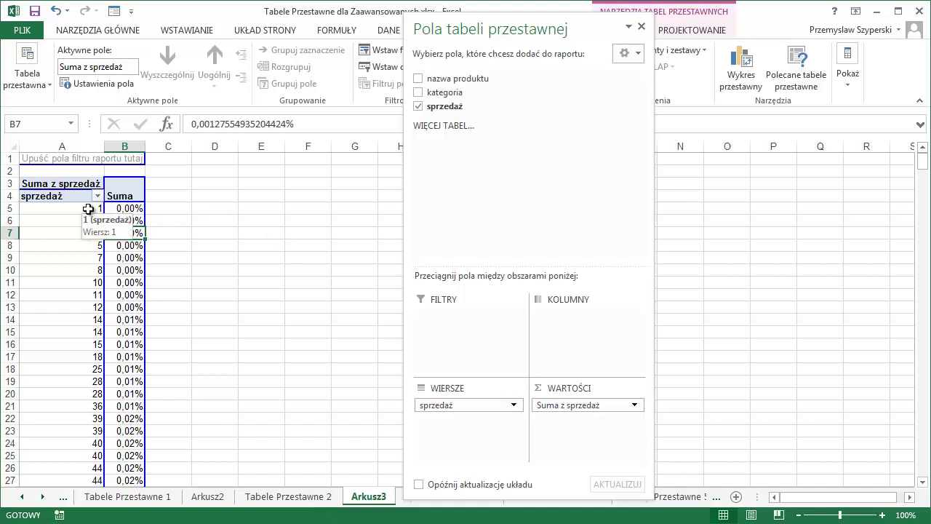
{"action": "left_click_drag", "start_coordinate": [472, 29], "coordinate": [606, 22]}
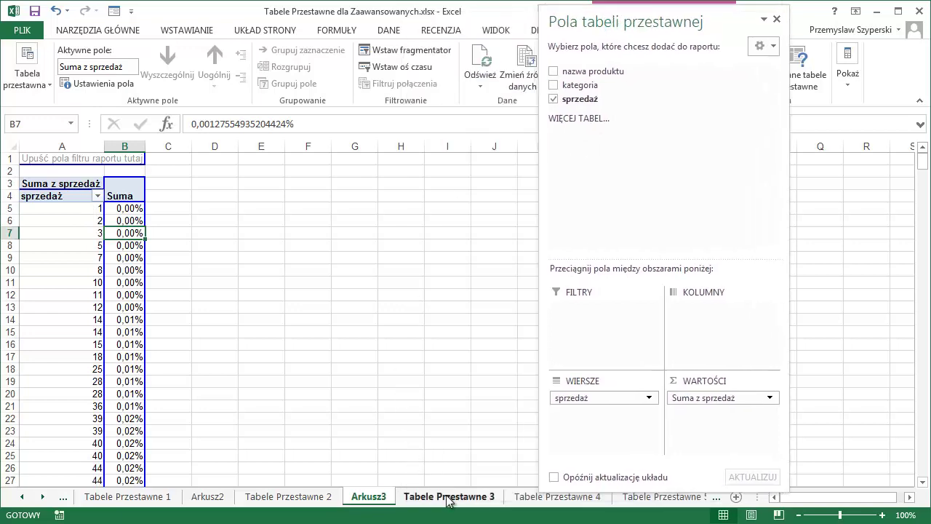
{"action": "left_click", "coordinate": [449, 499]}
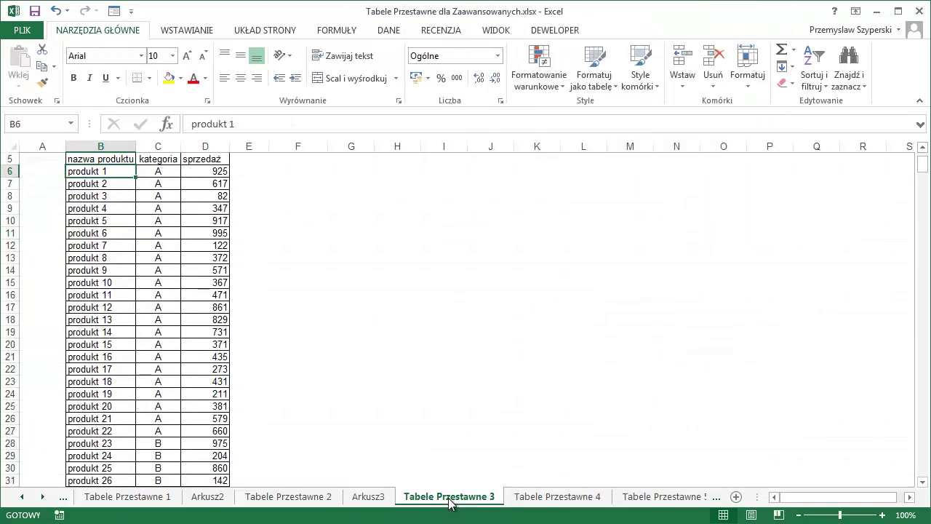
{"action": "left_click", "coordinate": [317, 499]}
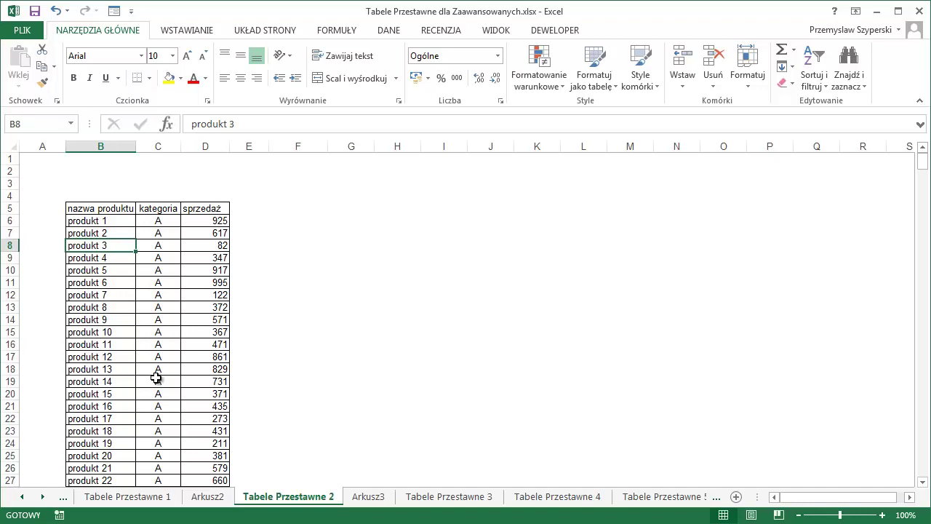
{"action": "left_click", "coordinate": [449, 496]}
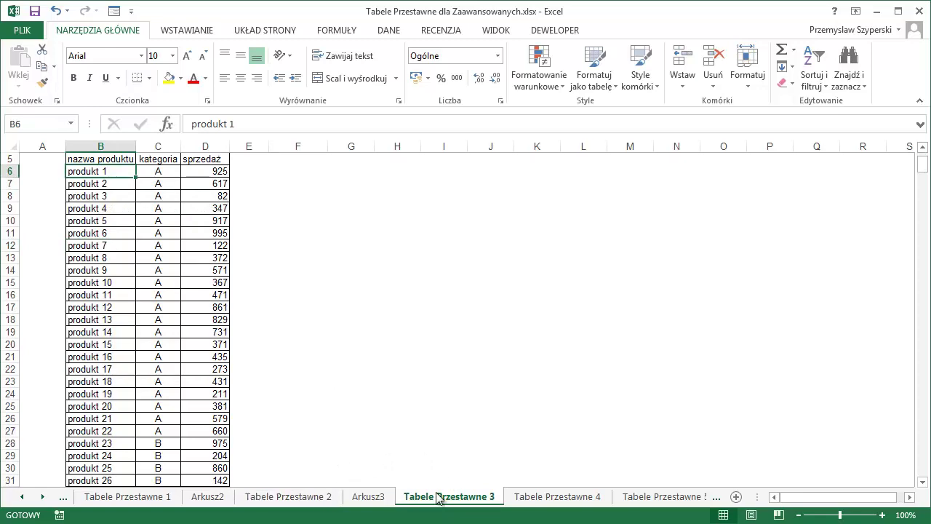
{"action": "left_click", "coordinate": [368, 496]}
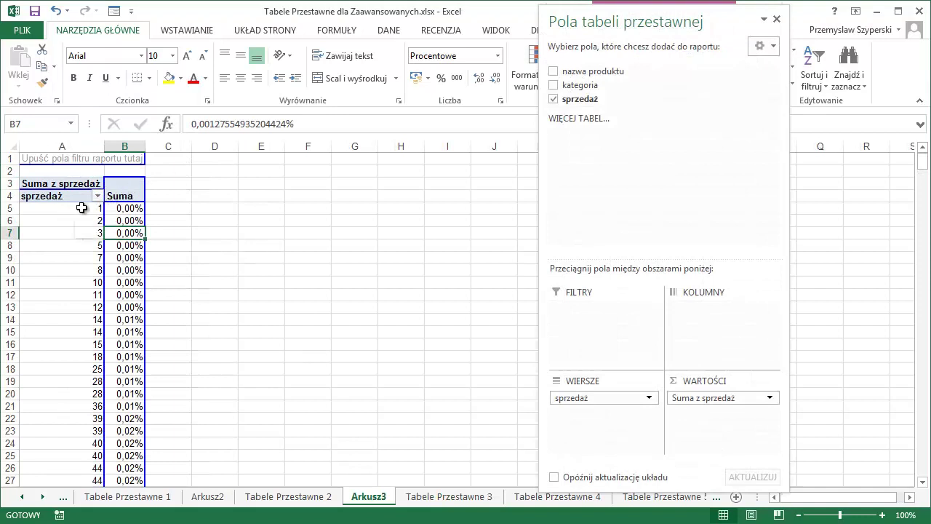
Group the sprzedaż row items from 1 to 46 into one collapsed group labelled '<50'
{"action": "mouse_move", "coordinate": [82, 208]}
{"action": "left_mouse_down"}
{"action": "mouse_move", "coordinate": [89, 444]}
{"action": "mouse_move", "coordinate": [89, 421]}
{"action": "left_mouse_up"}
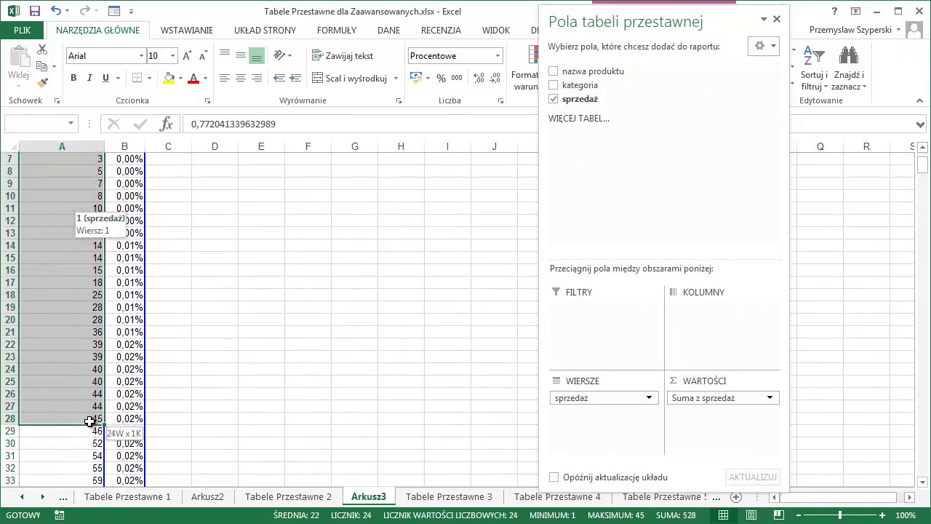
{"action": "left_click_drag", "start_coordinate": [84, 419], "coordinate": [83, 432]}
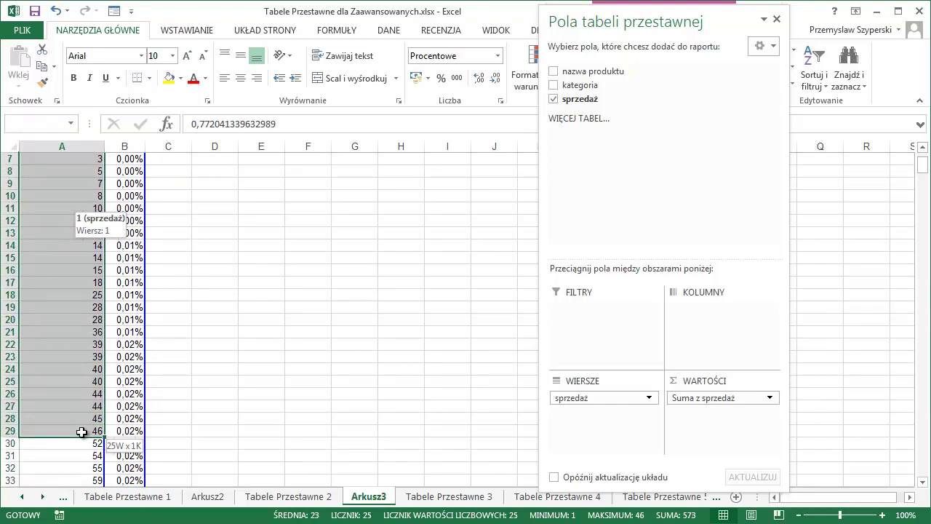
{"action": "scroll", "coordinate": [75, 309], "scroll_direction": "up", "scroll_amount": 2}
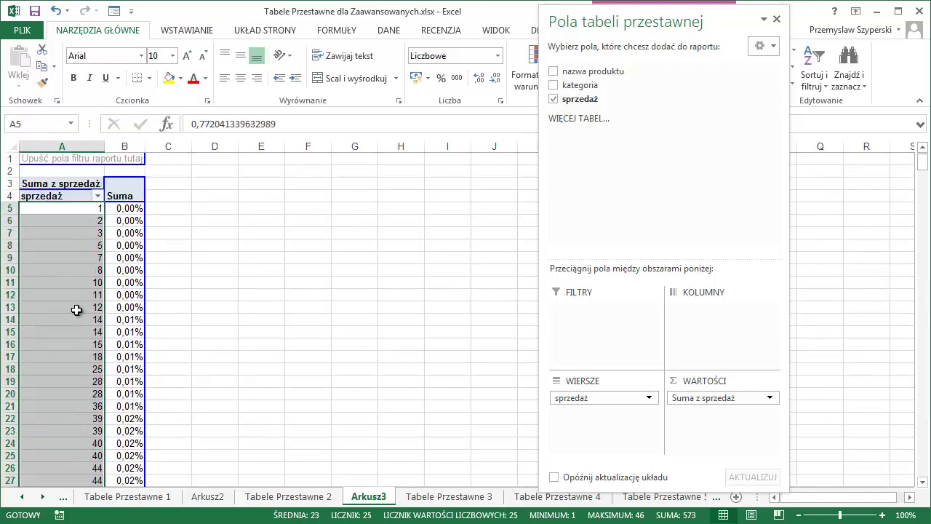
{"action": "right_click", "coordinate": [73, 260]}
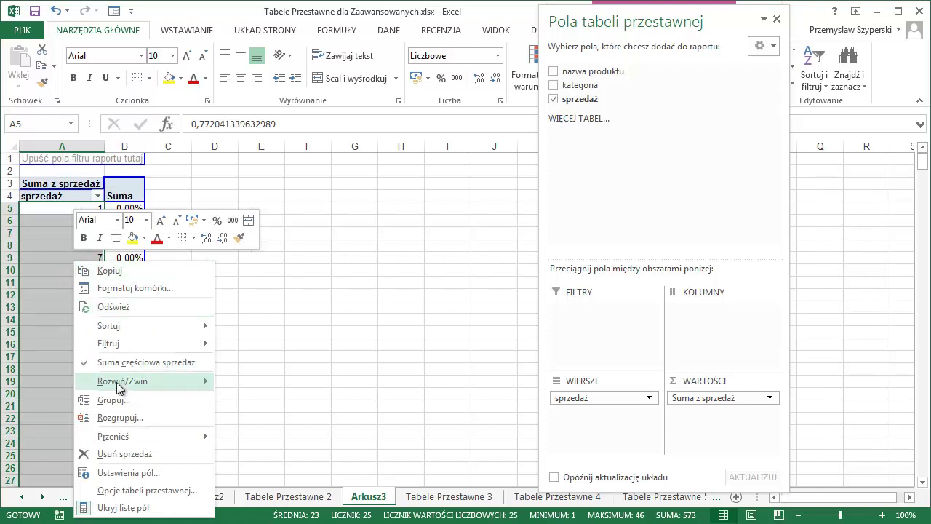
{"action": "left_click", "coordinate": [135, 403]}
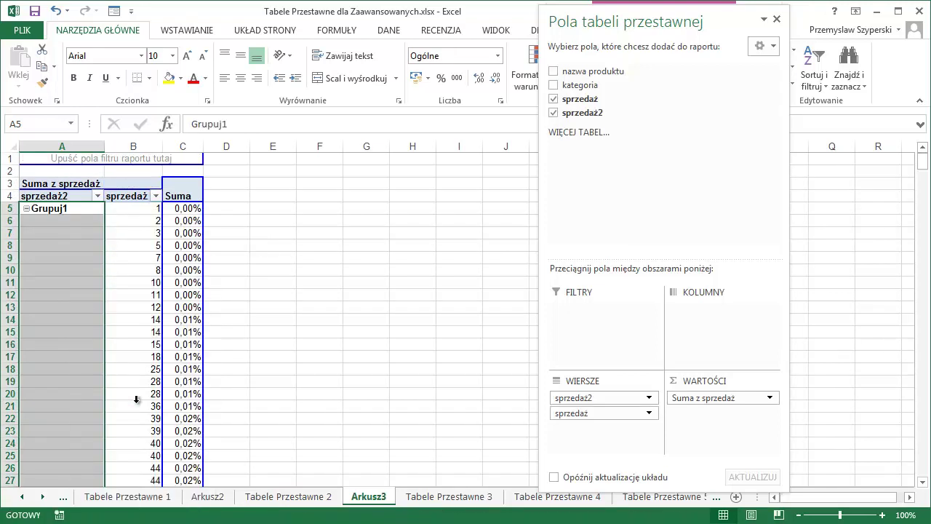
{"action": "left_click", "coordinate": [26, 208]}
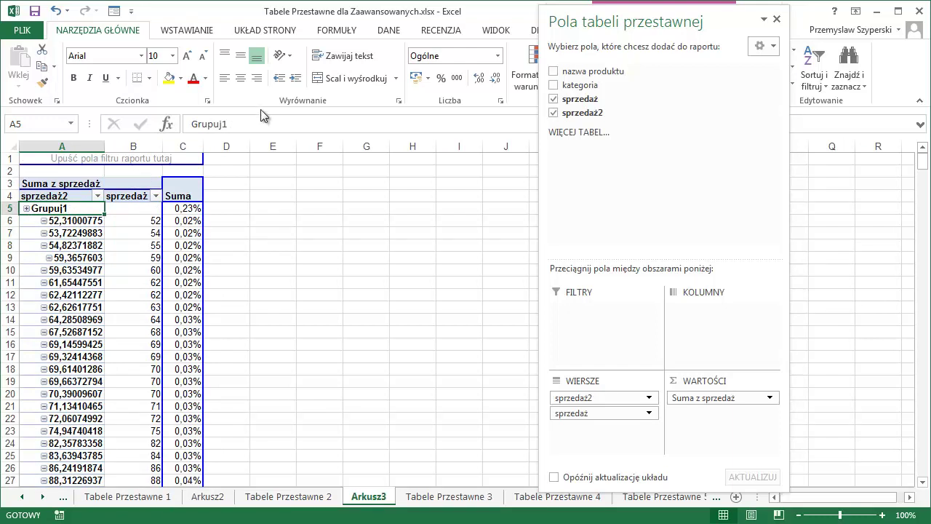
{"action": "left_click_drag", "start_coordinate": [237, 124], "coordinate": [193, 123]}
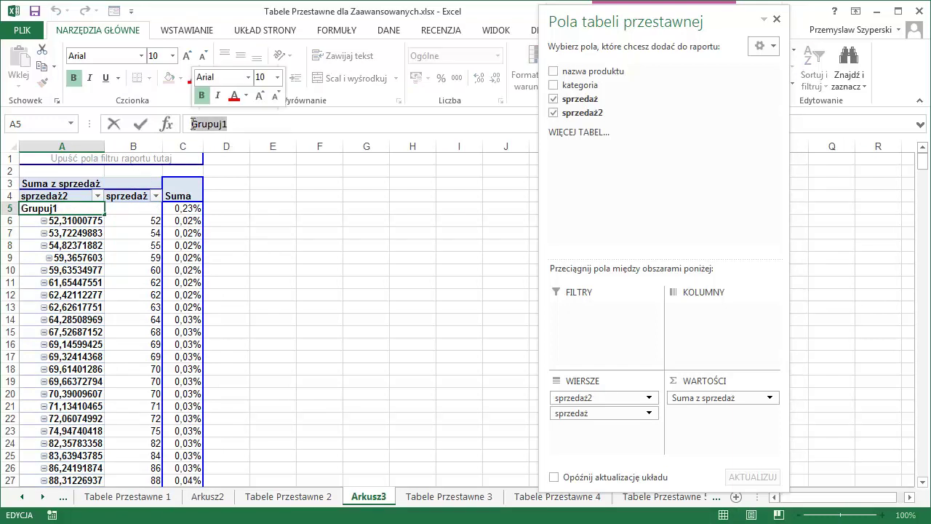
{"action": "type", "text": "<50"}
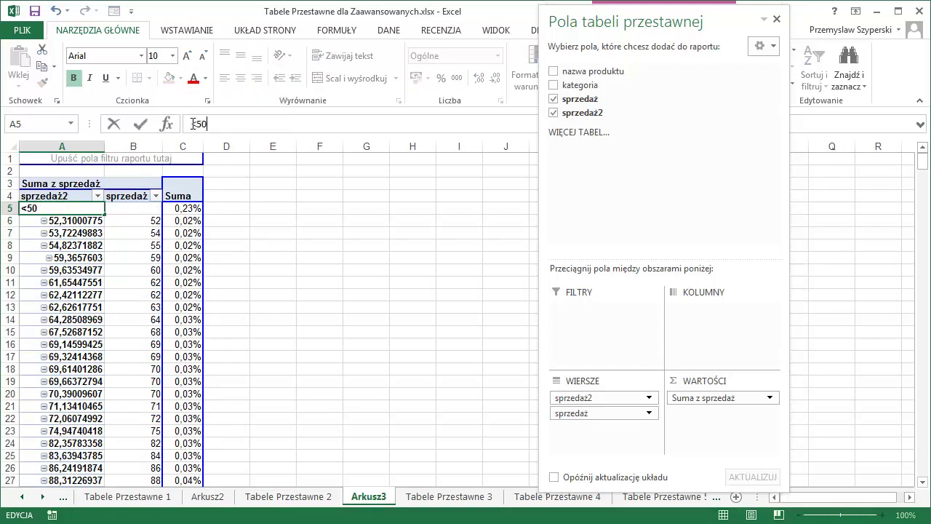
{"action": "key", "text": "Return"}
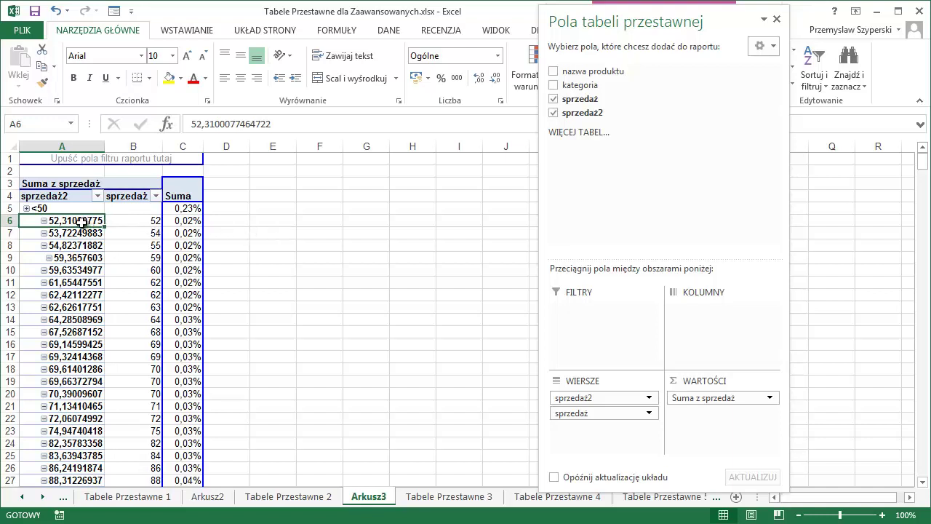
Group the sales values from about 52 to just under 200 into collapsed Grupuj2
{"action": "left_click_drag", "start_coordinate": [80, 222], "coordinate": [89, 515]}
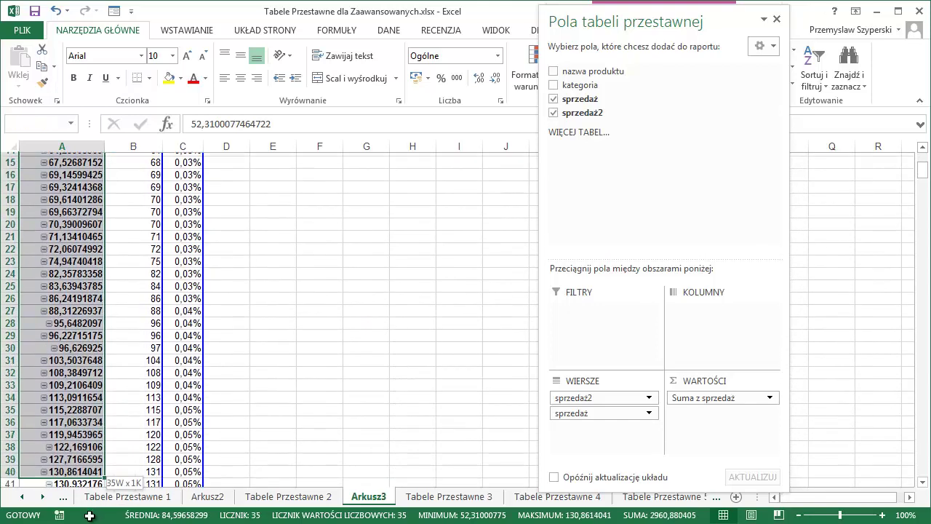
{"action": "left_click_drag", "start_coordinate": [89, 515], "coordinate": [88, 297]}
{"action": "right_click", "coordinate": [88, 296]}
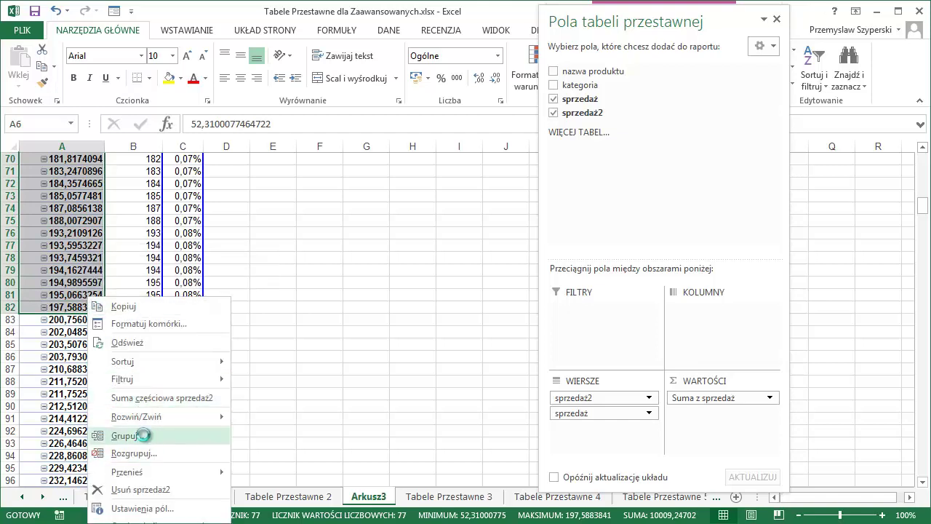
{"action": "left_click", "coordinate": [143, 435]}
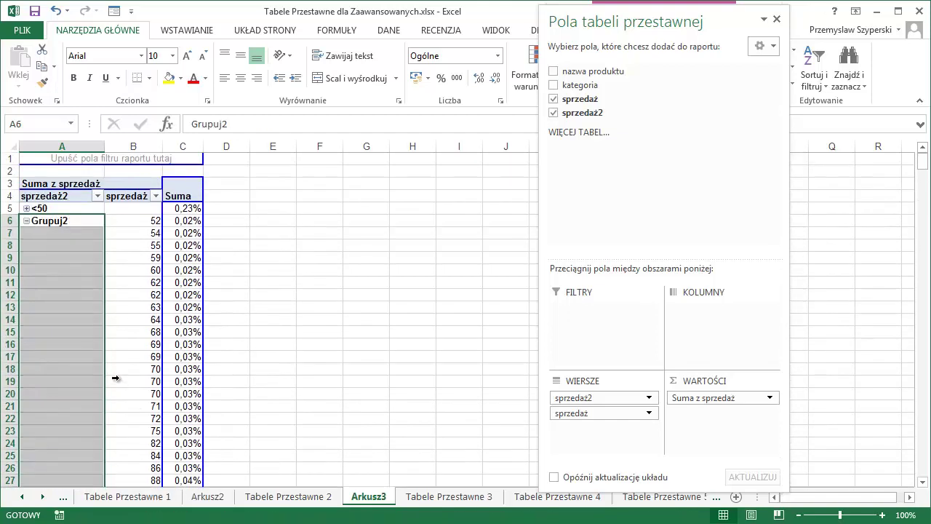
{"action": "left_click", "coordinate": [27, 221]}
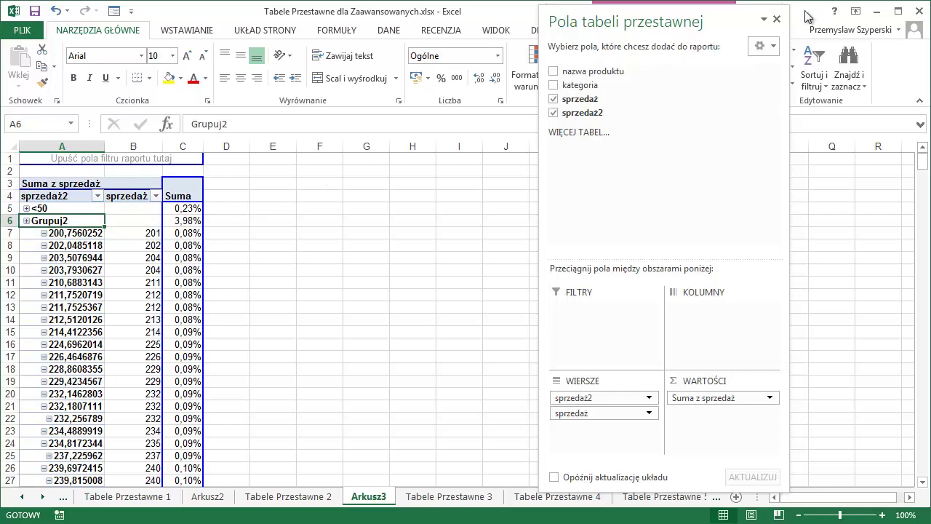
Hide the PivotTable Fields pane and collapse the ribbon
{"action": "left_click", "coordinate": [776, 19]}
{"action": "left_click", "coordinate": [920, 101]}
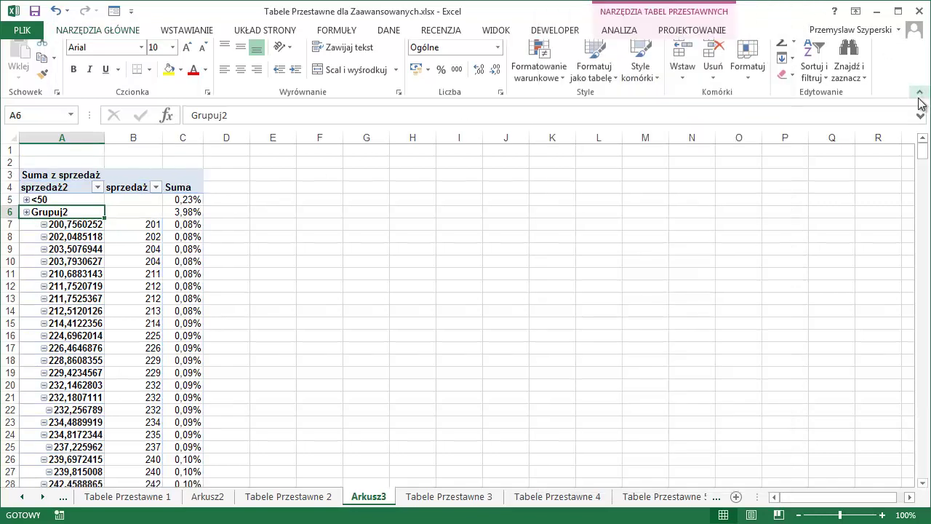
{"action": "left_click", "coordinate": [85, 170]}
Group the sales values from 200 up to 400 into collapsed Grupuj3
{"action": "mouse_move", "coordinate": [86, 170]}
{"action": "left_mouse_down"}
{"action": "mouse_move", "coordinate": [85, 510]}
{"action": "mouse_move", "coordinate": [83, 381]}
{"action": "left_mouse_up"}
{"action": "right_click", "coordinate": [88, 146]}
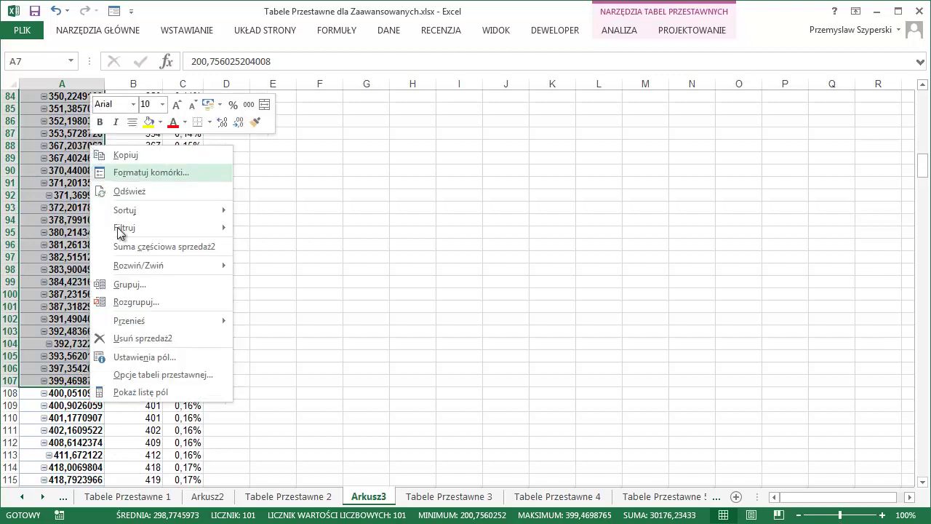
{"action": "left_click", "coordinate": [135, 306]}
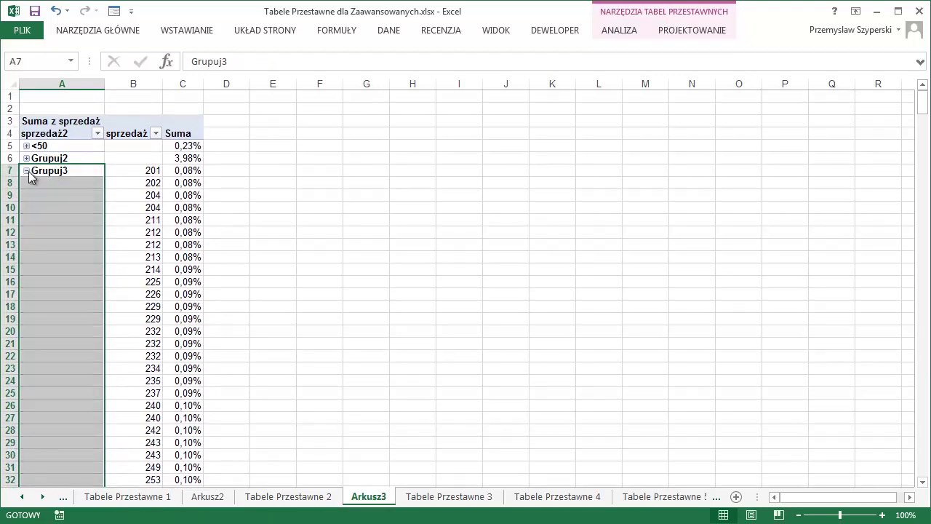
{"action": "left_click", "coordinate": [27, 171]}
Rename Grupuj2 to '50-200' and Grupuj3 to '200-400'
{"action": "left_click", "coordinate": [47, 157]}
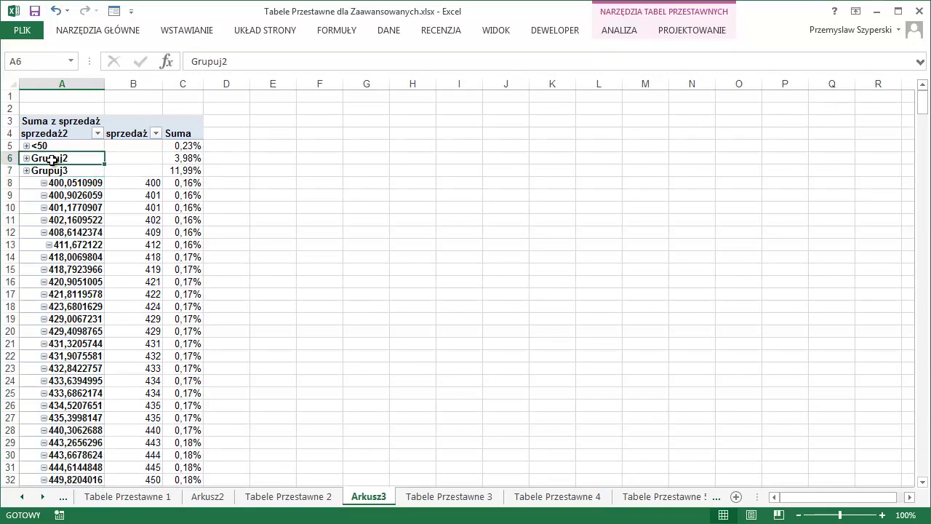
{"action": "double_click", "coordinate": [243, 61]}
{"action": "key", "text": "BackSpace"}
{"action": "type", "text": "50-200"}
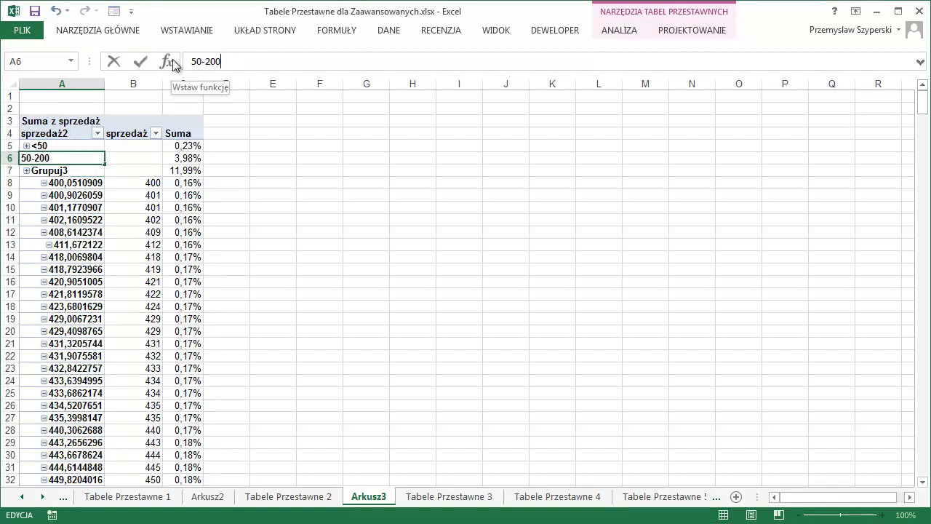
{"action": "key", "text": "Return"}
{"action": "left_click_drag", "start_coordinate": [198, 62], "coordinate": [258, 61]}
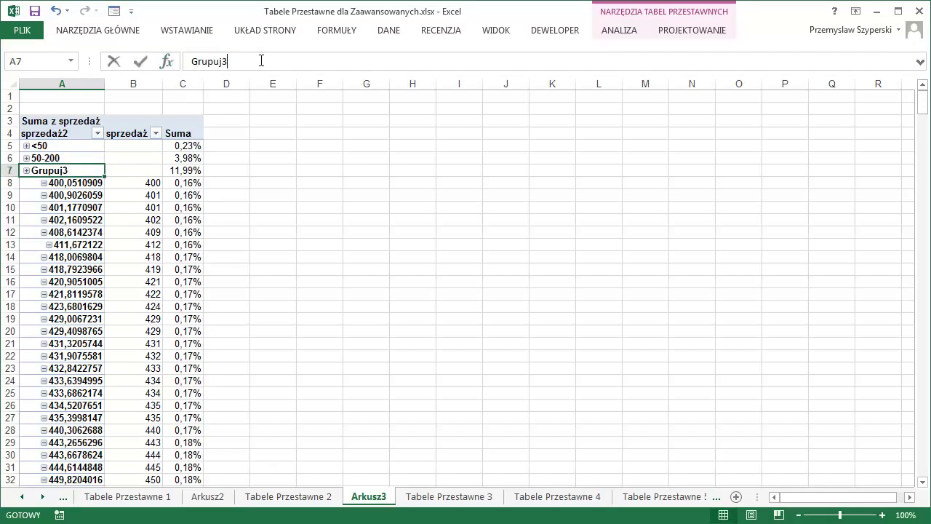
{"action": "key", "text": "BackSpace"}
{"action": "type", "text": "200-400"}
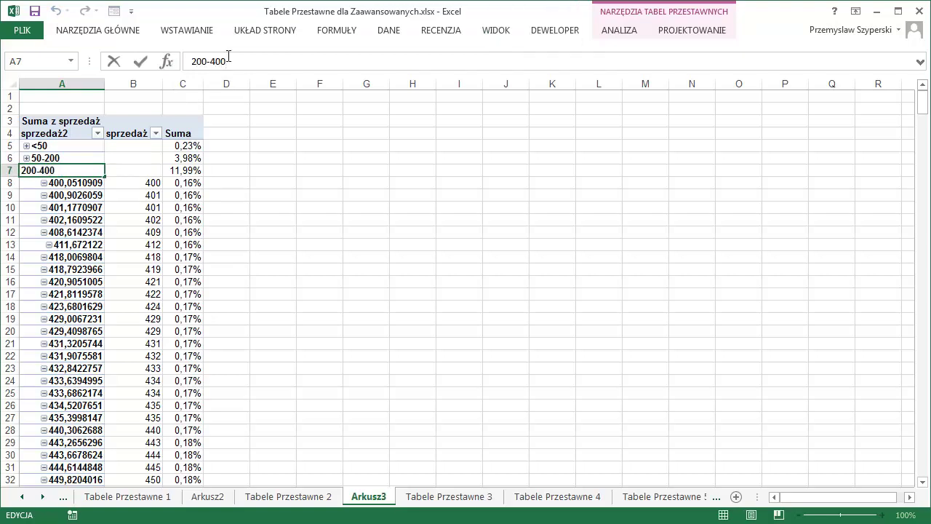
{"action": "type", "text": "400"}
{"action": "key", "text": "Return"}
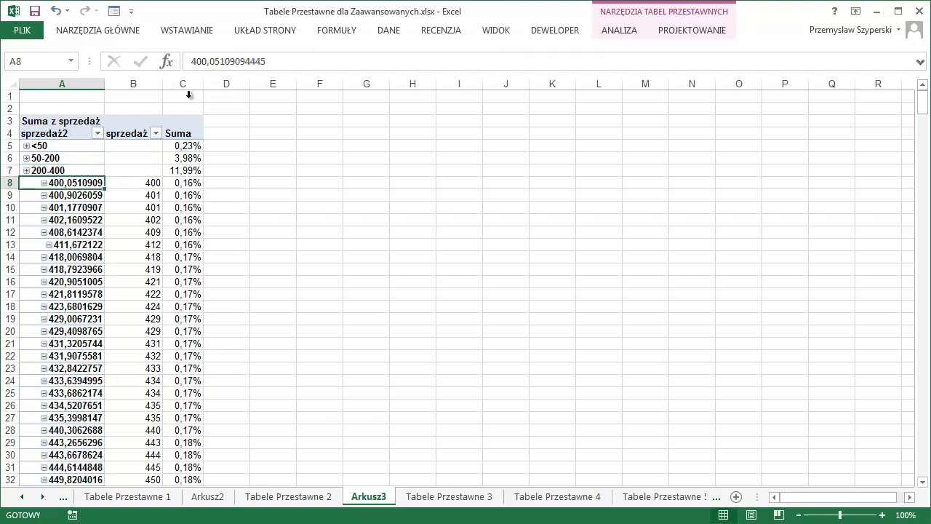
Group the values from 400 to 600 into a collapsed group named '400-600'
{"action": "left_click_drag", "start_coordinate": [69, 183], "coordinate": [81, 518]}
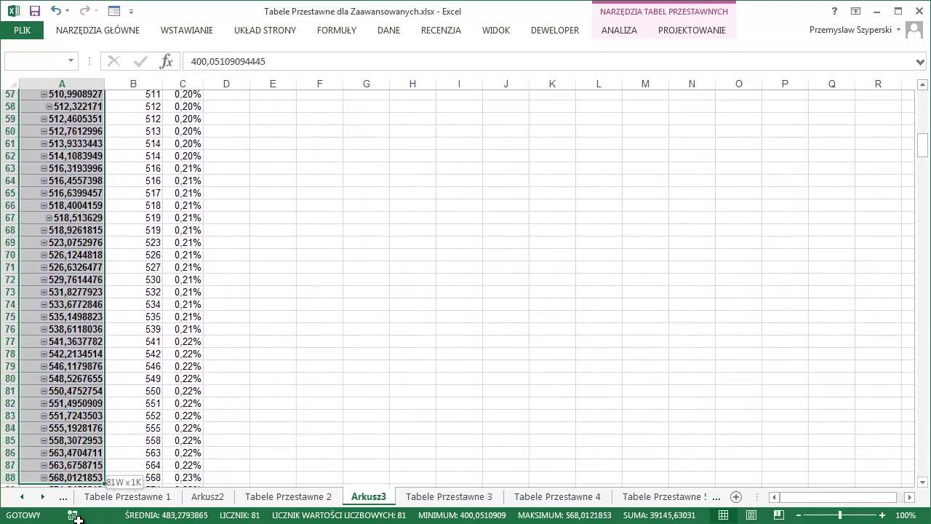
{"action": "left_click_drag", "start_coordinate": [81, 518], "coordinate": [83, 300]}
{"action": "right_click", "coordinate": [70, 99]}
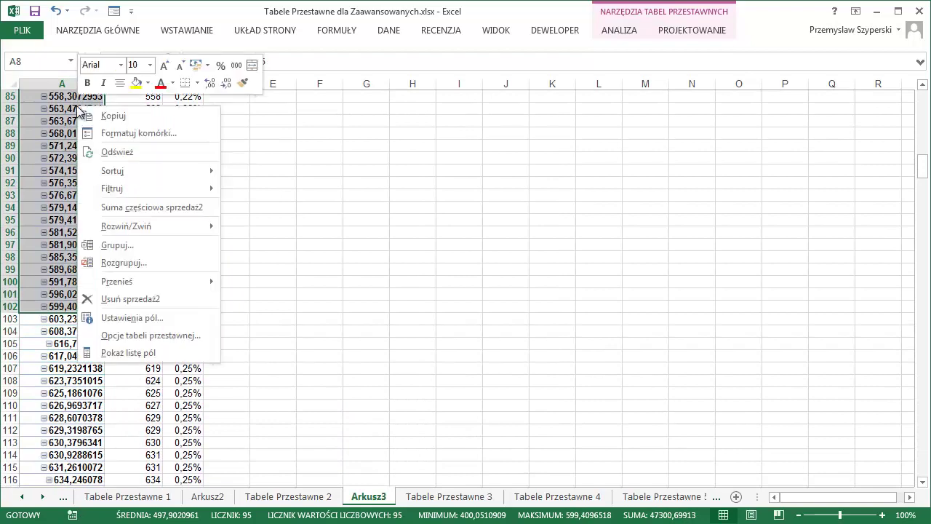
{"action": "left_click", "coordinate": [114, 243]}
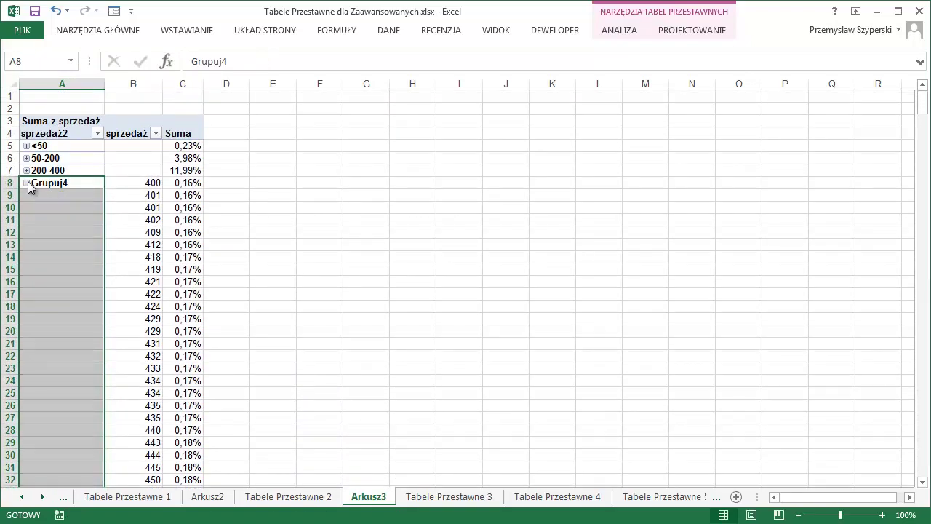
{"action": "left_click", "coordinate": [26, 182]}
{"action": "type", "text": "400-600"}
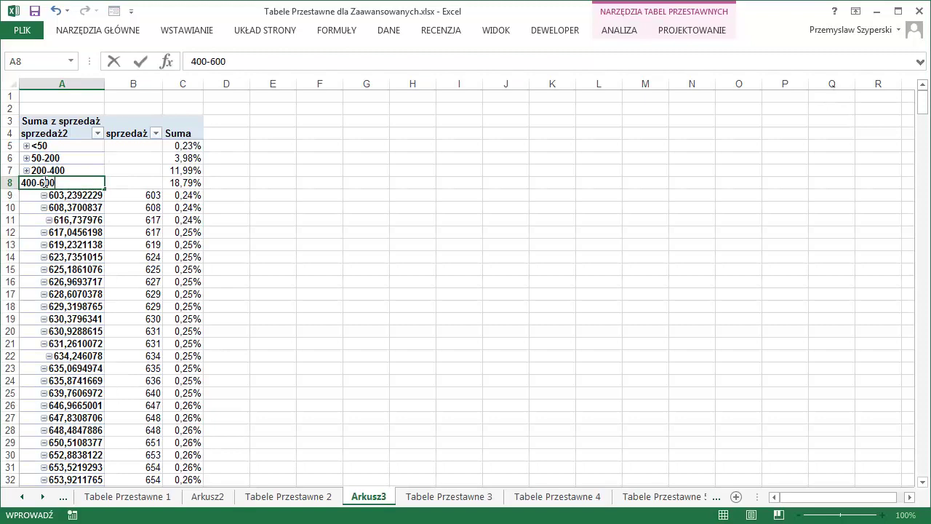
{"action": "key", "text": "Return"}
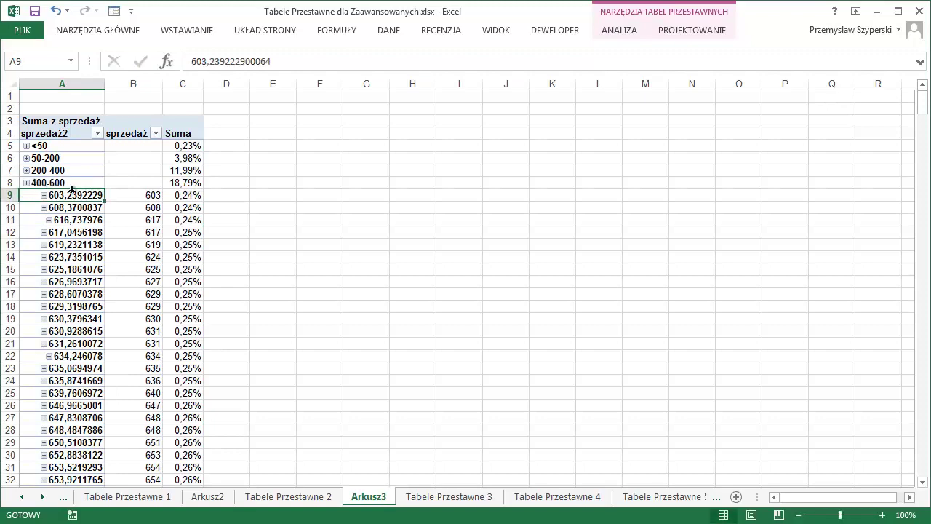
Group the values from about 603 to 800 into a group named '600-800'
{"action": "left_click_drag", "start_coordinate": [78, 196], "coordinate": [72, 515]}
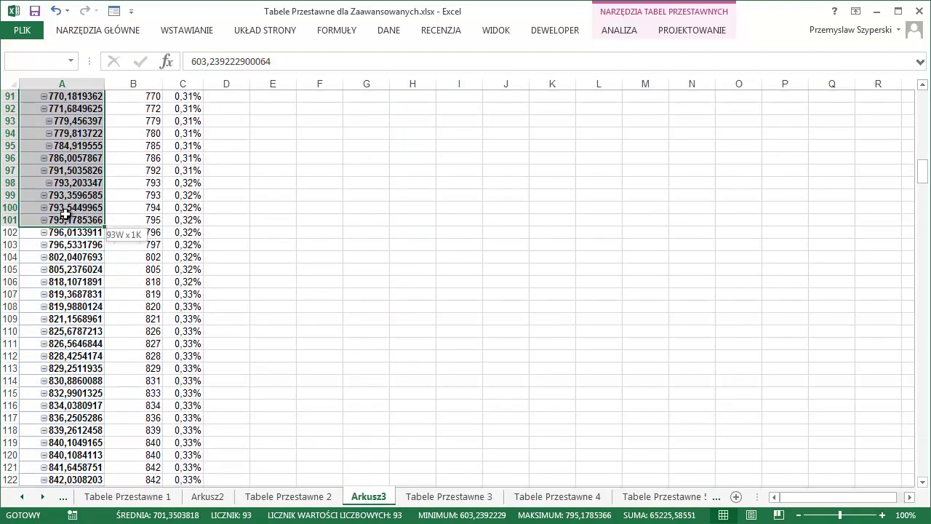
{"action": "left_click_drag", "start_coordinate": [72, 514], "coordinate": [76, 245]}
{"action": "right_click", "coordinate": [62, 134]}
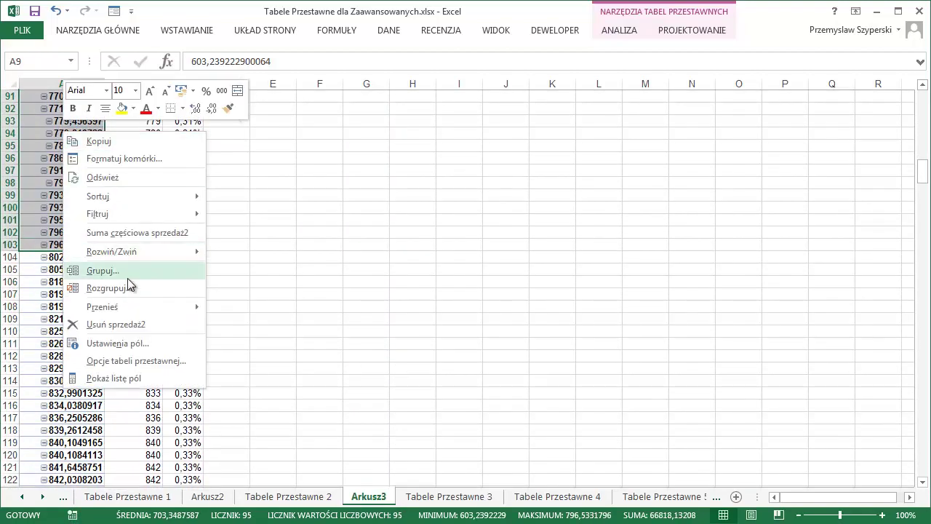
{"action": "left_click", "coordinate": [128, 274]}
{"action": "type", "text": "600-800"}
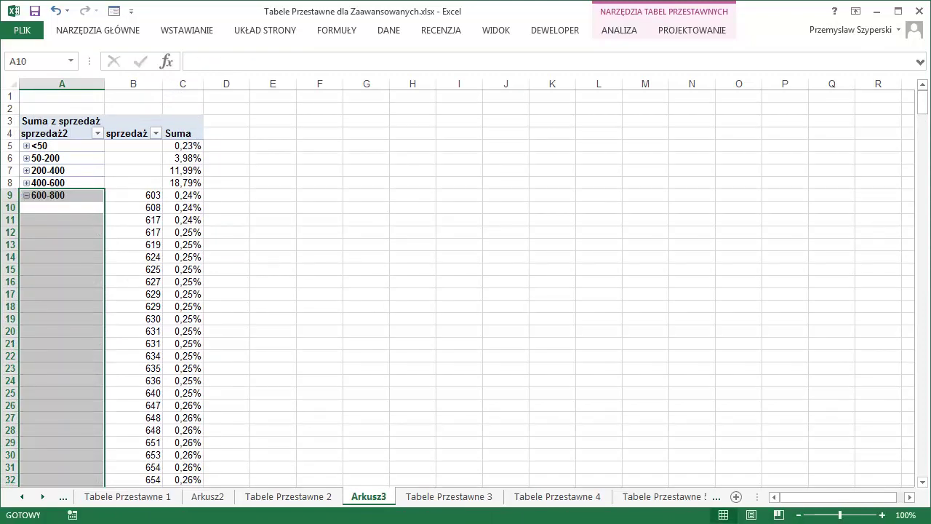
{"action": "key", "text": "Return"}
Group the remaining values above 800 into a collapsed group named '>800'
{"action": "left_click_drag", "start_coordinate": [63, 208], "coordinate": [103, 479]}
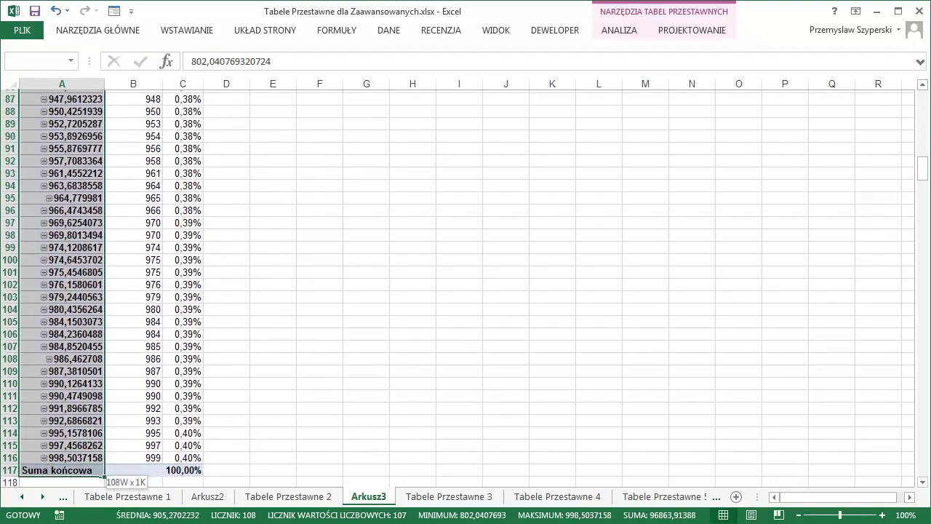
{"action": "left_click_drag", "start_coordinate": [103, 480], "coordinate": [74, 454]}
{"action": "right_click", "coordinate": [73, 245]}
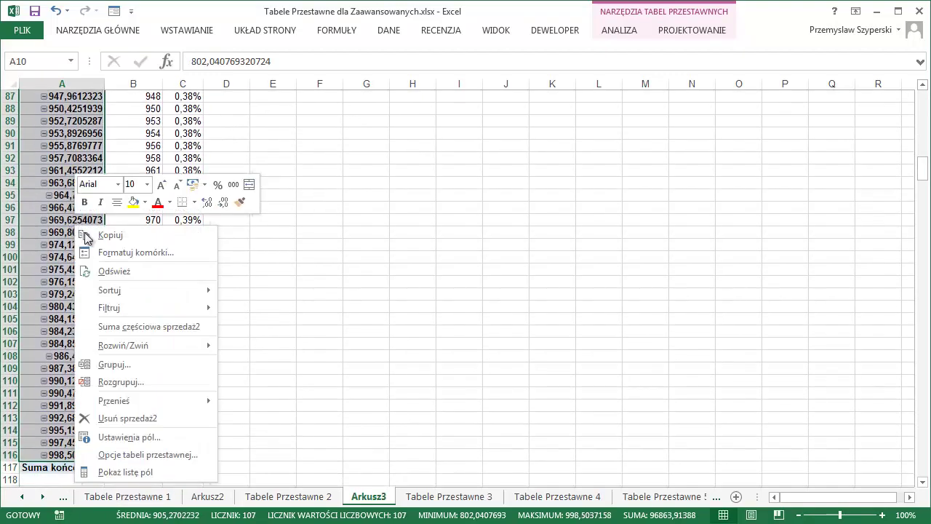
{"action": "left_click", "coordinate": [120, 364]}
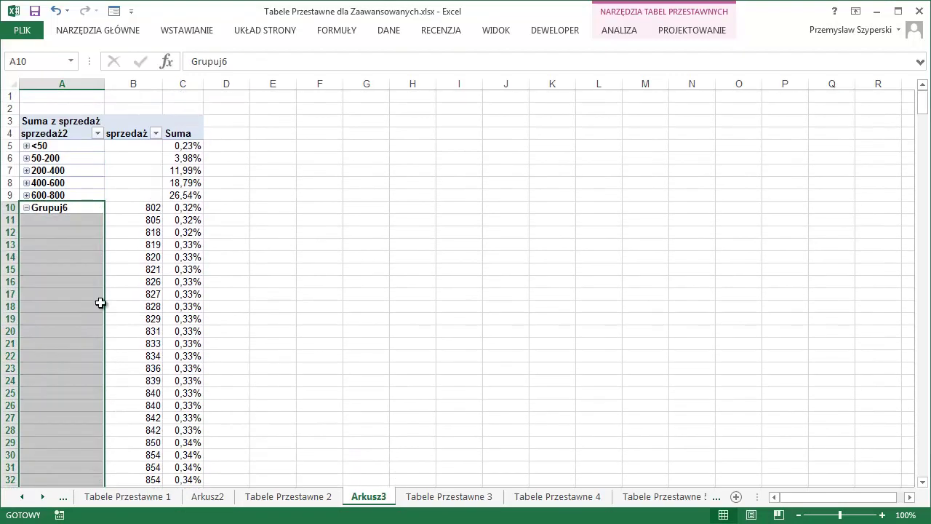
{"action": "left_click", "coordinate": [61, 208]}
{"action": "type", "text": ">800"}
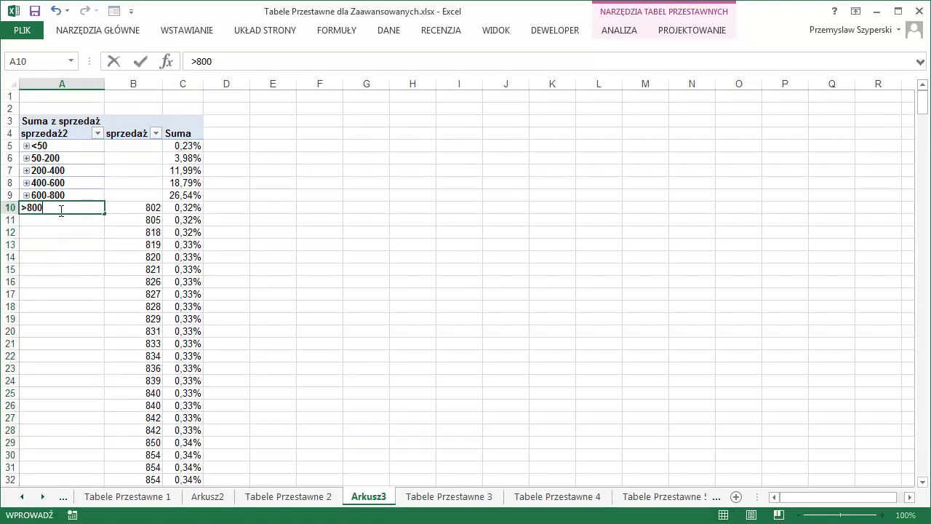
{"action": "key", "text": "Return"}
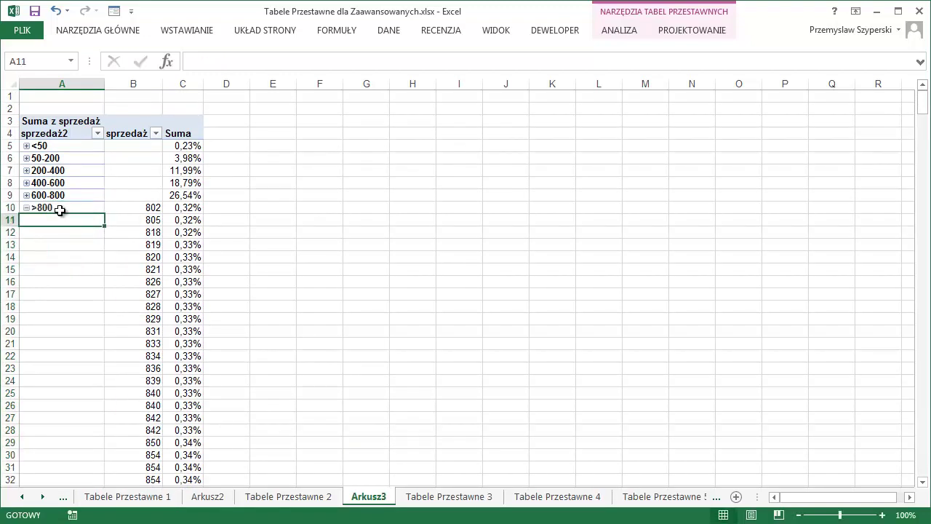
{"action": "left_click", "coordinate": [27, 208]}
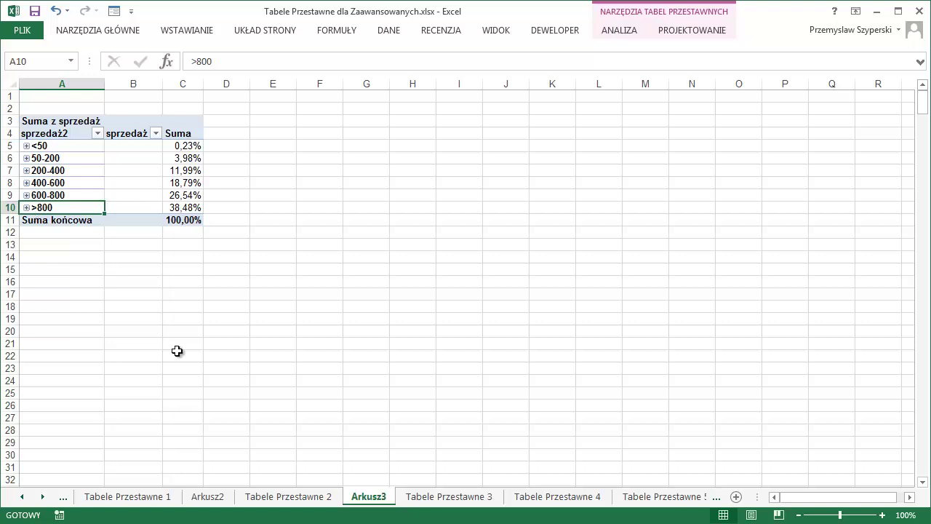
{"action": "left_click_drag", "start_coordinate": [83, 150], "coordinate": [82, 156]}
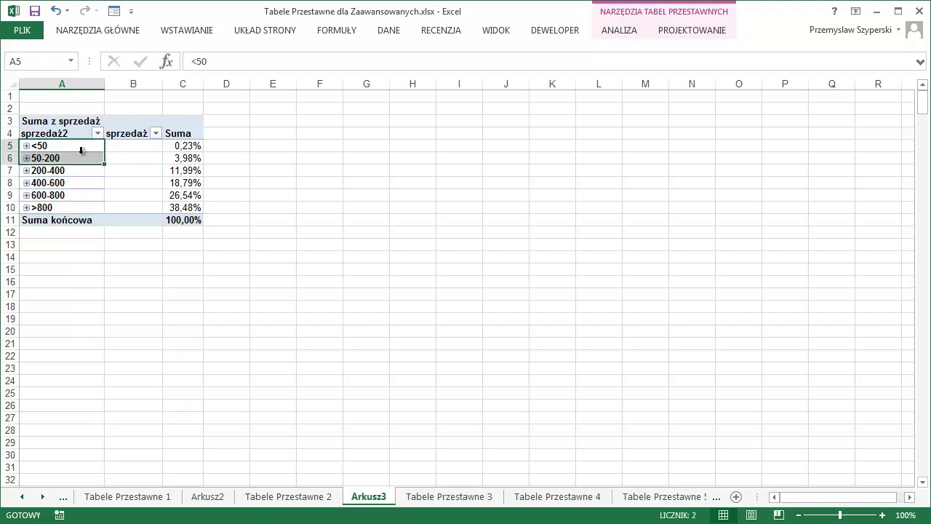
{"action": "right_click", "coordinate": [82, 155]}
{"action": "left_click", "coordinate": [158, 292]}
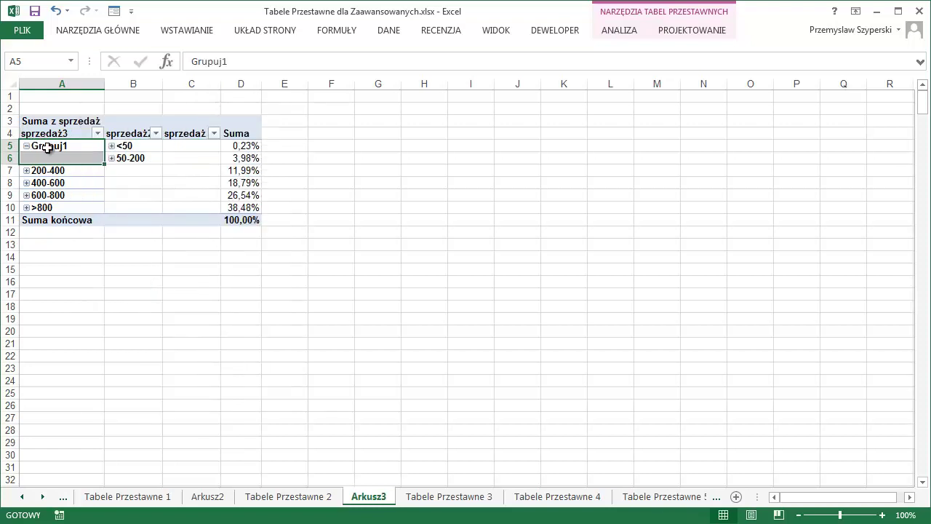
{"action": "left_click", "coordinate": [46, 146]}
{"action": "type", "text": "<200"}
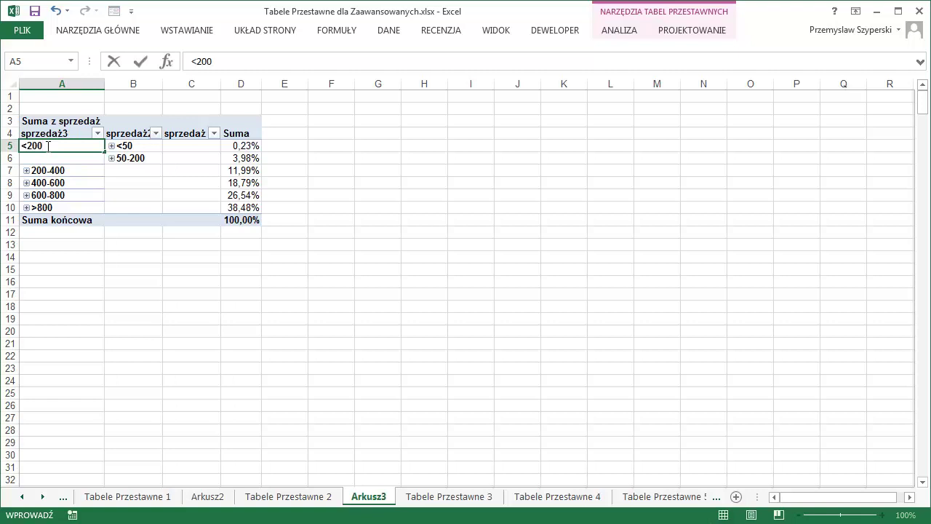
{"action": "key", "text": "Return"}
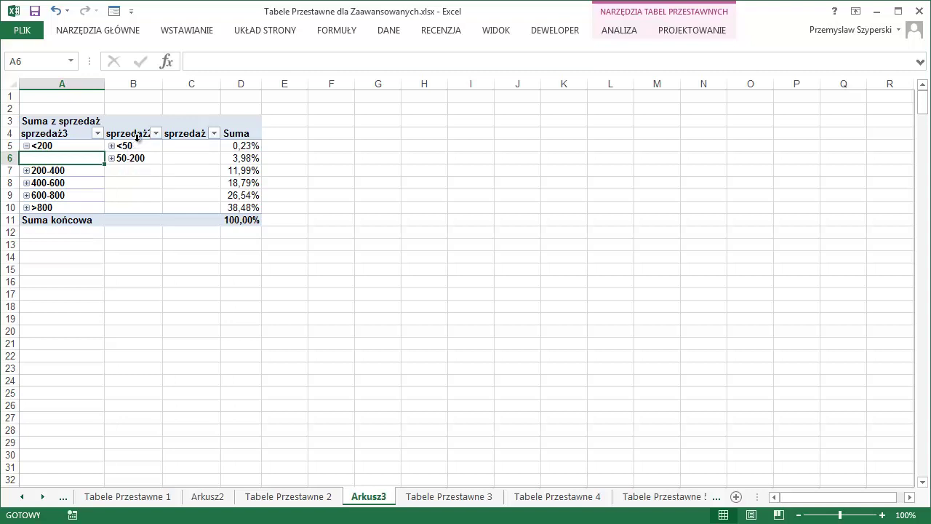
{"action": "left_click", "coordinate": [26, 146]}
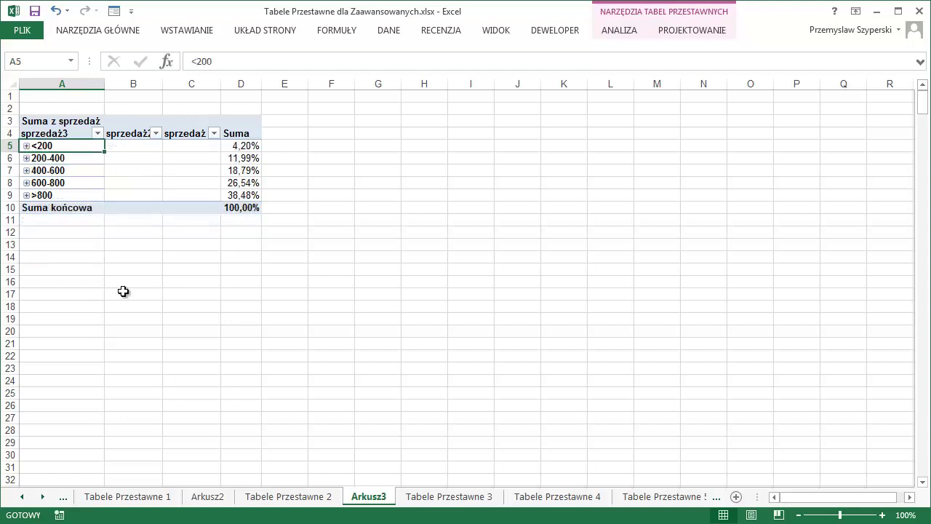
{"action": "left_click", "coordinate": [26, 146]}
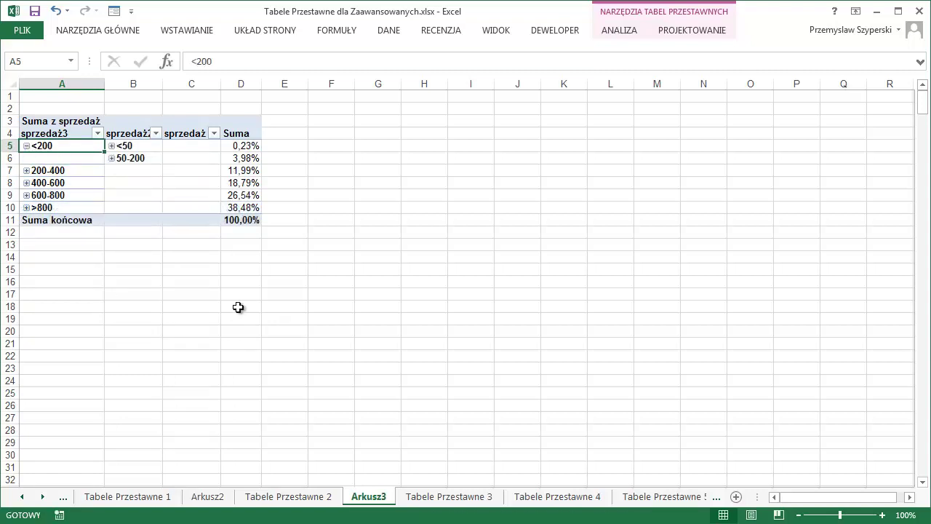
{"action": "right_click", "coordinate": [57, 148]}
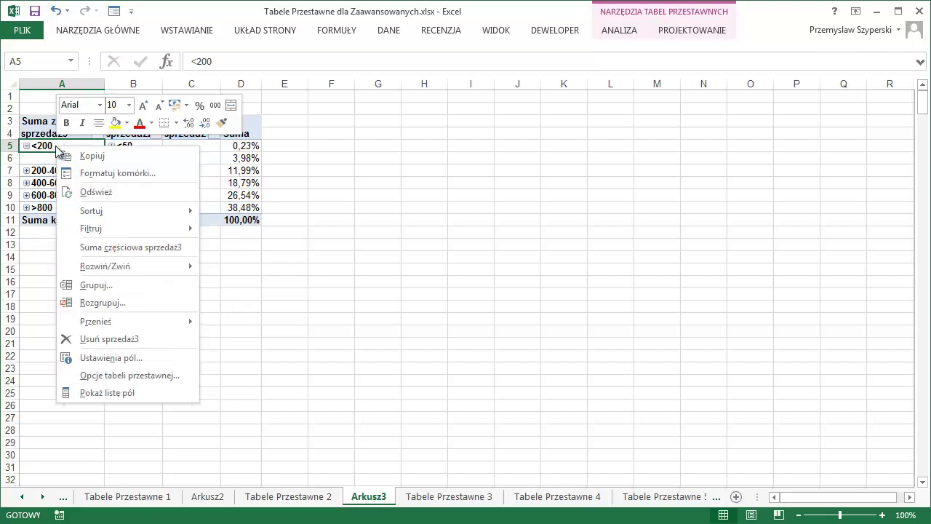
{"action": "left_click", "coordinate": [134, 305]}
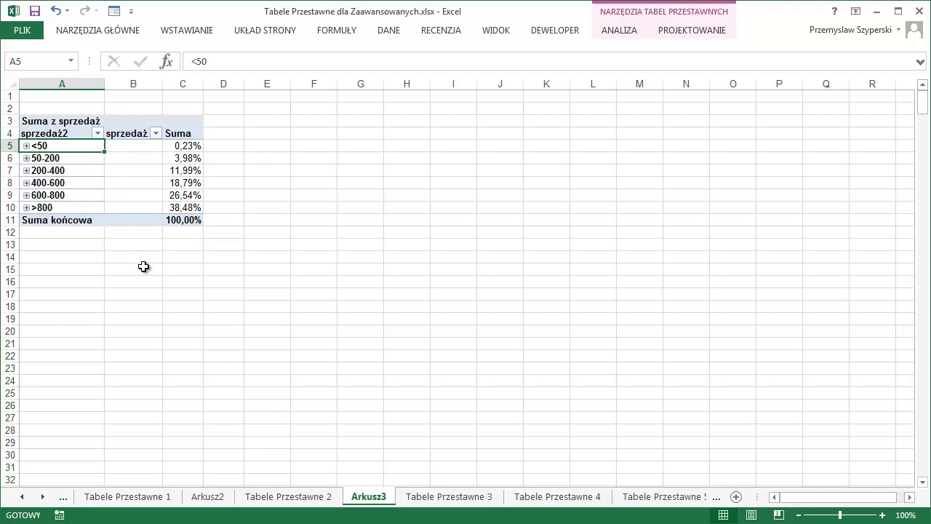
Expand the <50 and 50-200 groups to reveal their sales values
{"action": "left_click", "coordinate": [26, 145]}
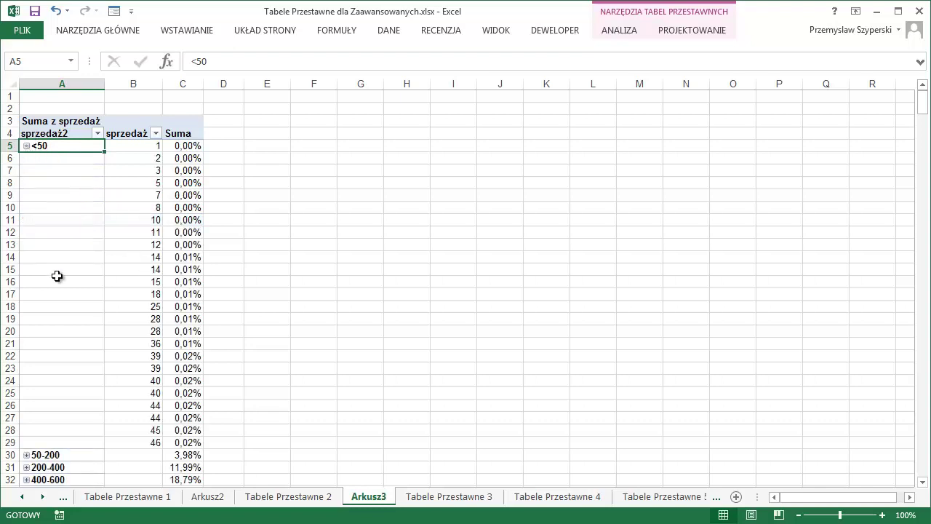
{"action": "scroll", "coordinate": [57, 275], "scroll_direction": "down", "scroll_amount": 6}
{"action": "left_click", "coordinate": [26, 231]}
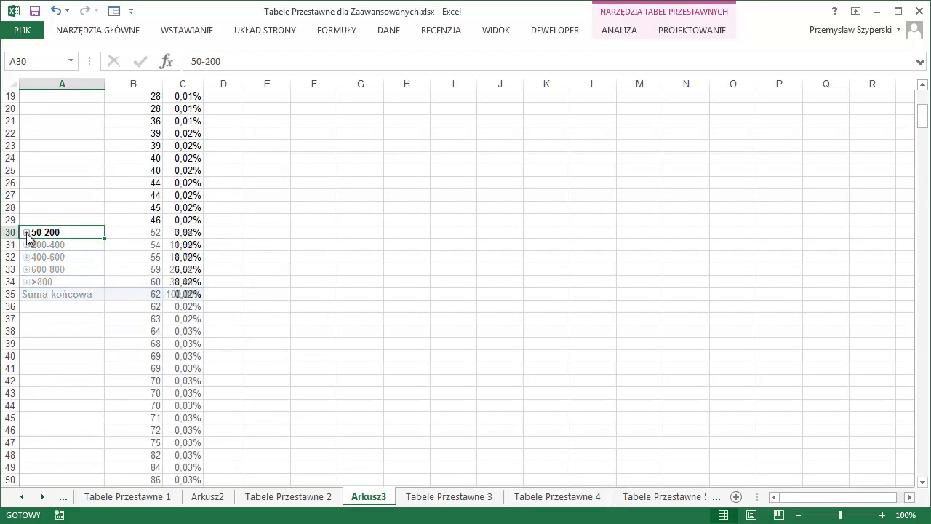
{"action": "scroll", "coordinate": [135, 152], "scroll_direction": "up", "scroll_amount": 2}
{"action": "scroll", "coordinate": [138, 149], "scroll_direction": "up", "scroll_amount": 4}
Regroup every sales value below 200 into one collapsed group named '<200'
{"action": "left_click", "coordinate": [132, 148]}
{"action": "left_click_drag", "start_coordinate": [132, 148], "coordinate": [142, 520]}
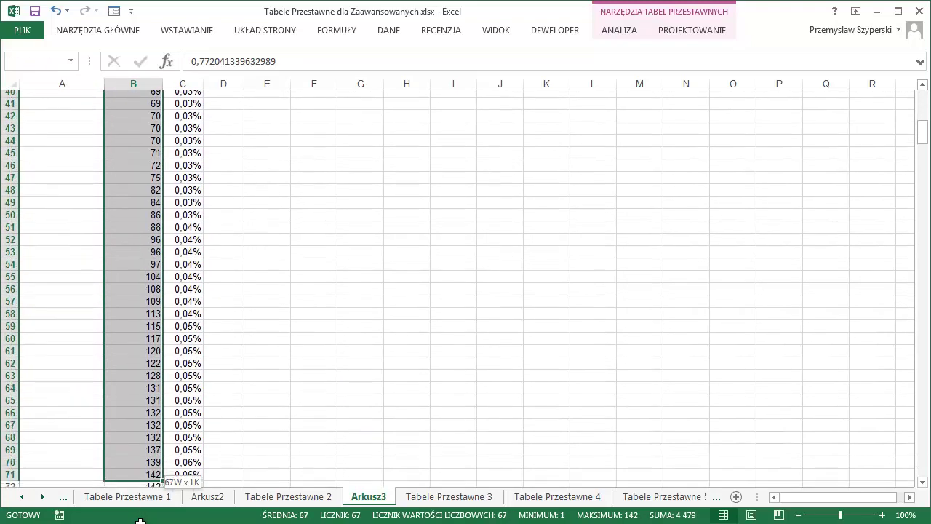
{"action": "mouse_move", "coordinate": [142, 521]}
{"action": "left_mouse_down"}
{"action": "mouse_move", "coordinate": [129, 521]}
{"action": "mouse_move", "coordinate": [129, 429]}
{"action": "left_mouse_up"}
{"action": "right_click", "coordinate": [125, 368]}
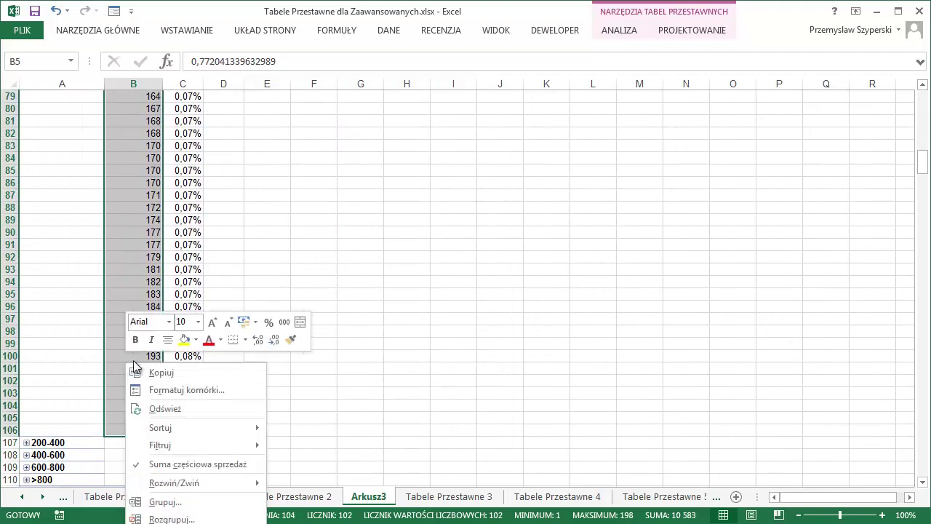
{"action": "scroll", "coordinate": [168, 442], "scroll_direction": "up", "scroll_amount": 8}
{"action": "scroll", "coordinate": [167, 442], "scroll_direction": "up", "scroll_amount": 18}
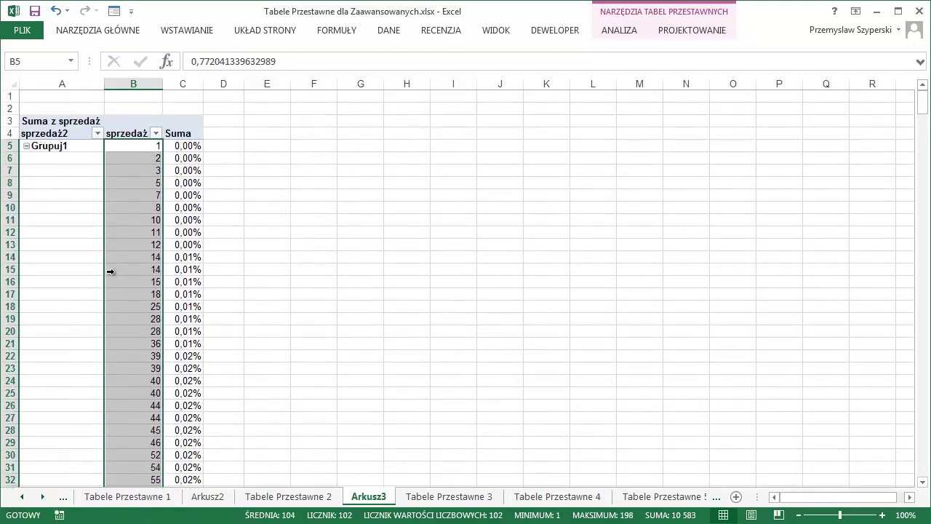
{"action": "double_click", "coordinate": [46, 146]}
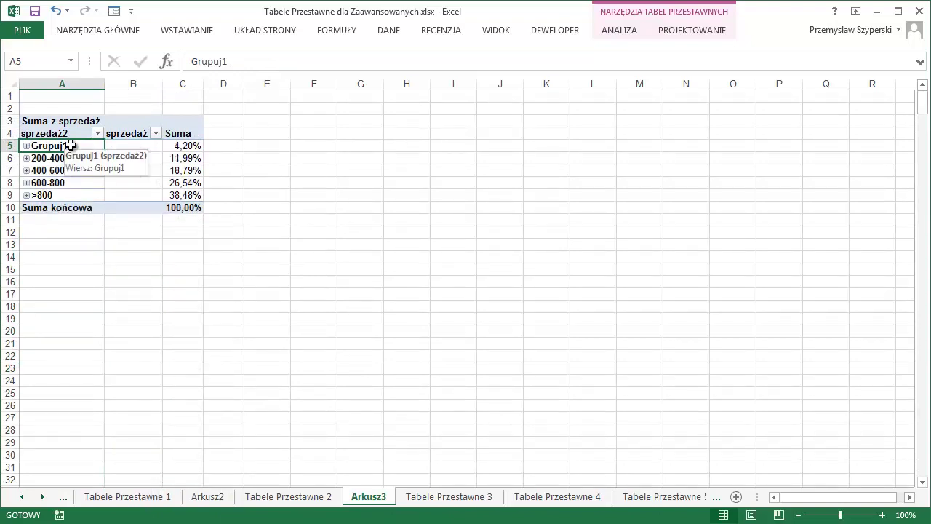
{"action": "type", "text": "<200"}
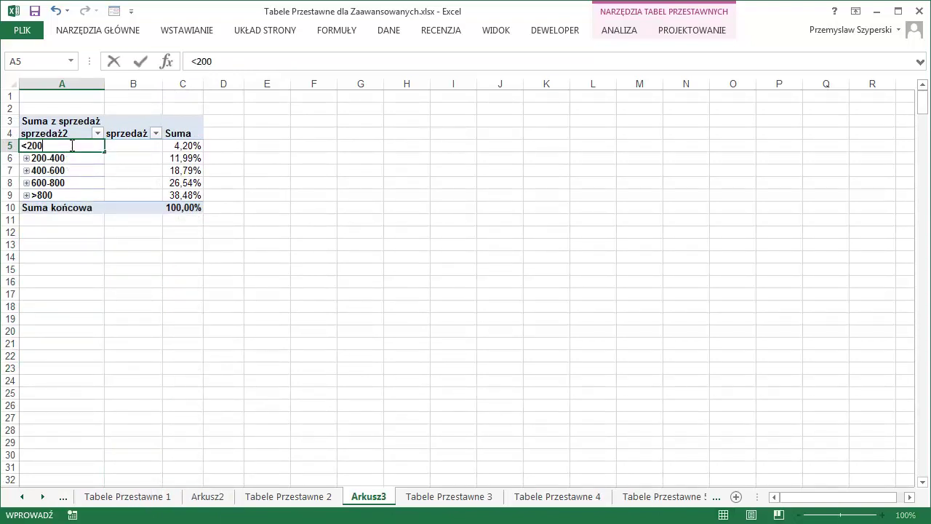
{"action": "key", "text": "Return"}
{"action": "key", "text": "Return"}
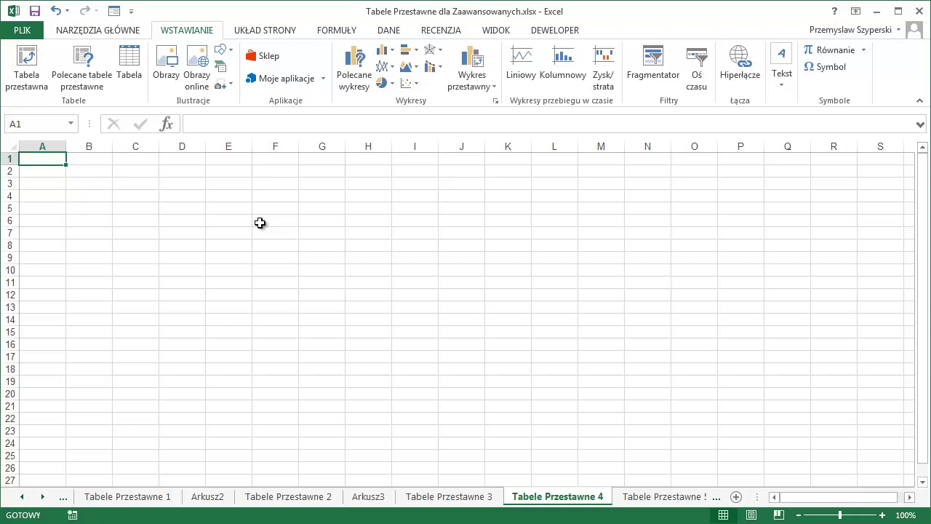
Start a pivot table from an external source, choosing the BazaDanych Access database
{"action": "left_click", "coordinate": [30, 77]}
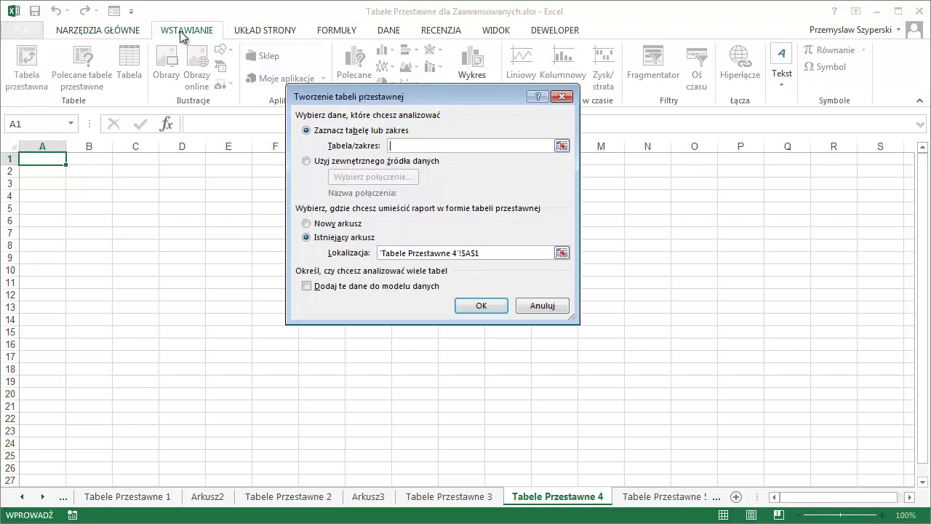
{"action": "left_click", "coordinate": [306, 161]}
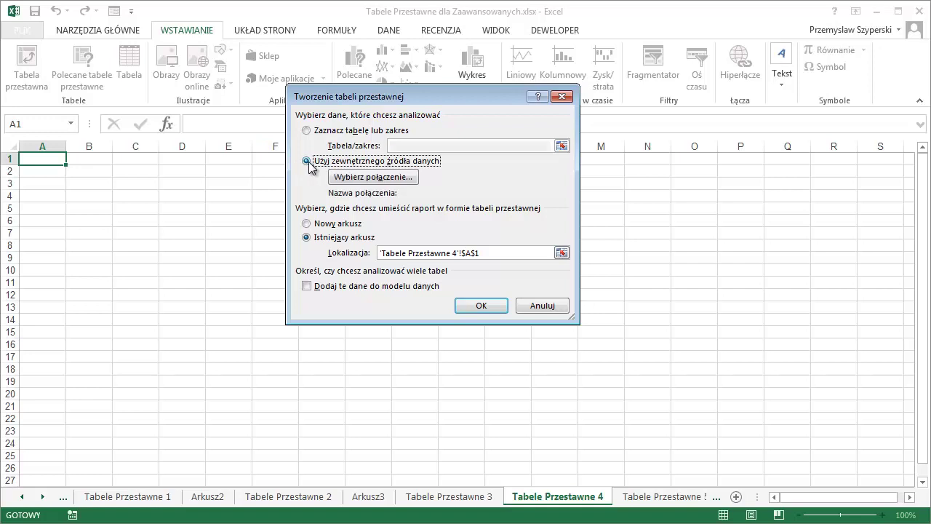
{"action": "left_click", "coordinate": [402, 178]}
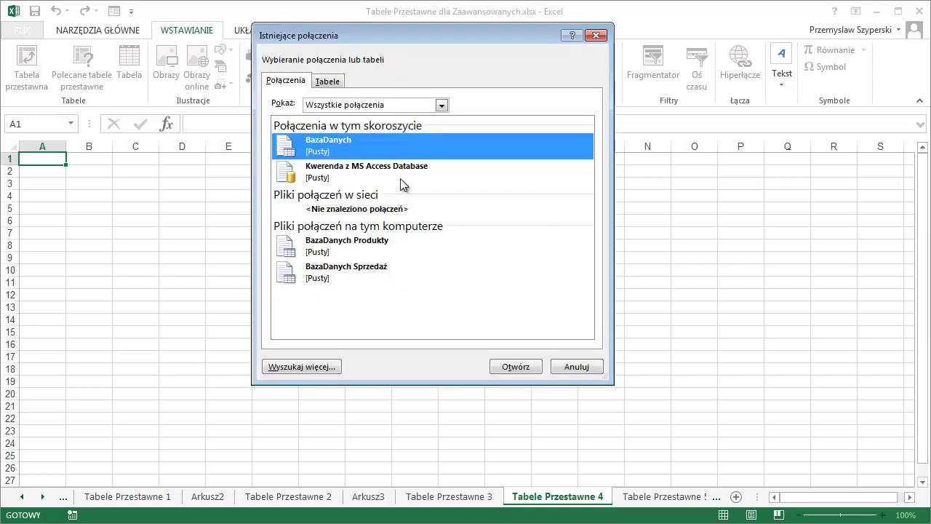
{"action": "left_click", "coordinate": [303, 366]}
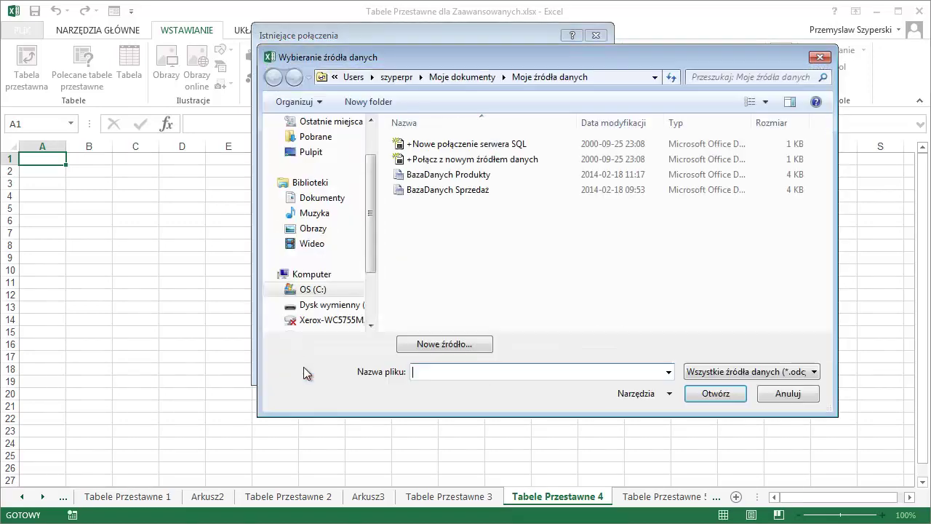
{"action": "mouse_move", "coordinate": [320, 152]}
{"action": "double_click", "coordinate": [433, 243]}
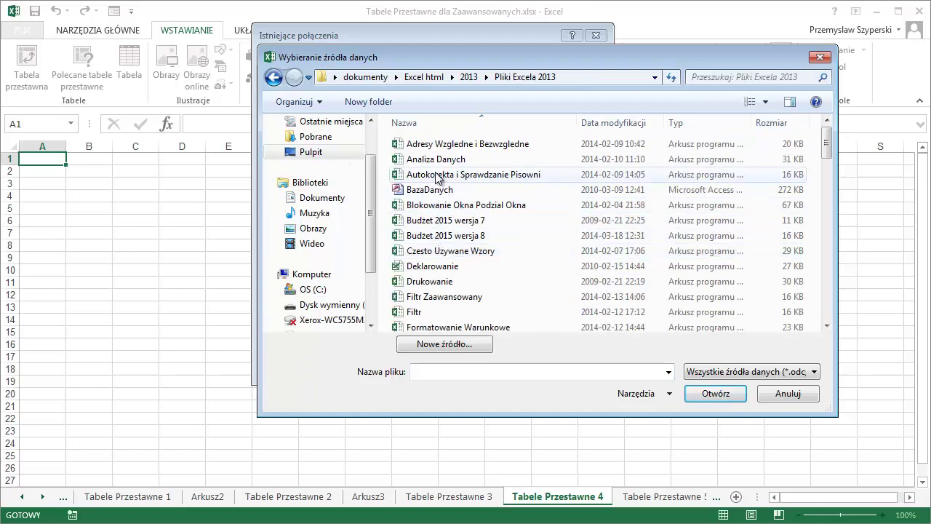
{"action": "left_click", "coordinate": [430, 192]}
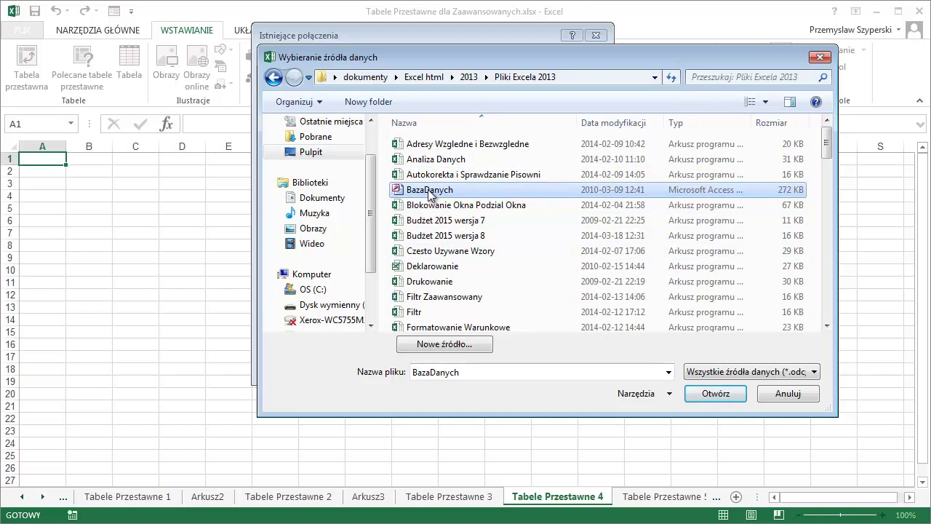
{"action": "left_click", "coordinate": [714, 397]}
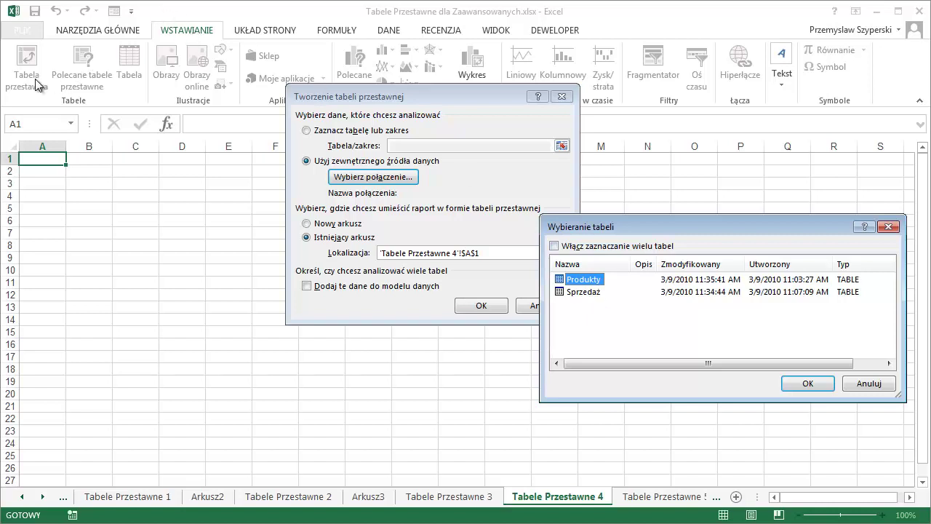
Use the Produkty table as the source and place the new pivot table
{"action": "left_click", "coordinate": [808, 384]}
{"action": "left_click", "coordinate": [481, 305]}
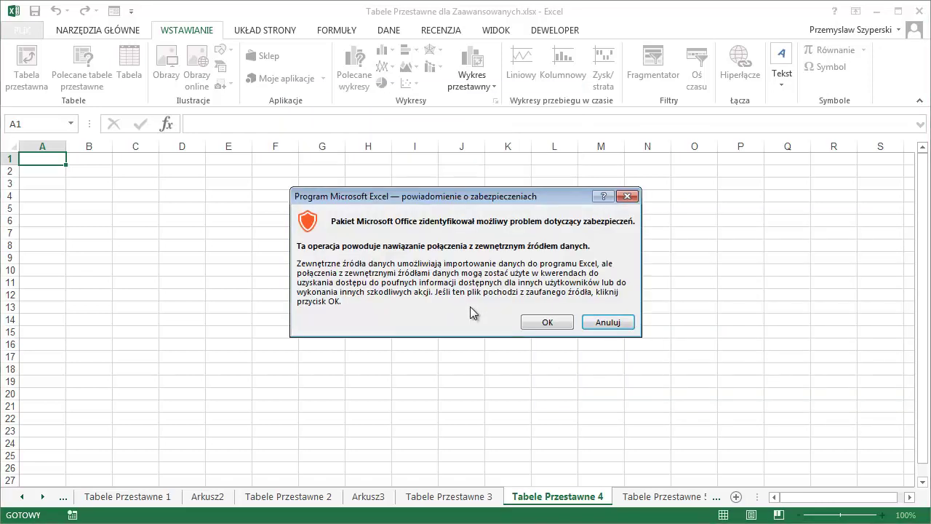
{"action": "left_click", "coordinate": [545, 320]}
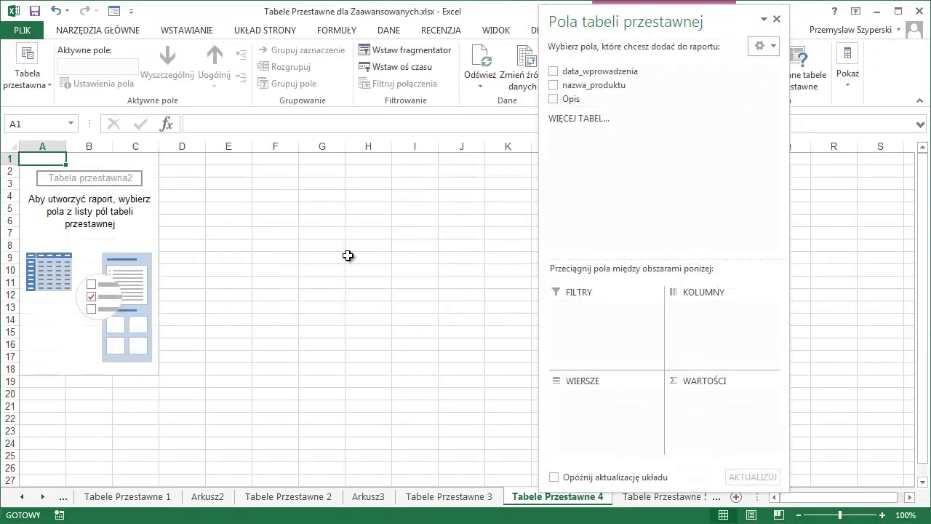
Switch the Produkty pivot table to the Classic PivotTable layout
{"action": "left_click", "coordinate": [49, 90]}
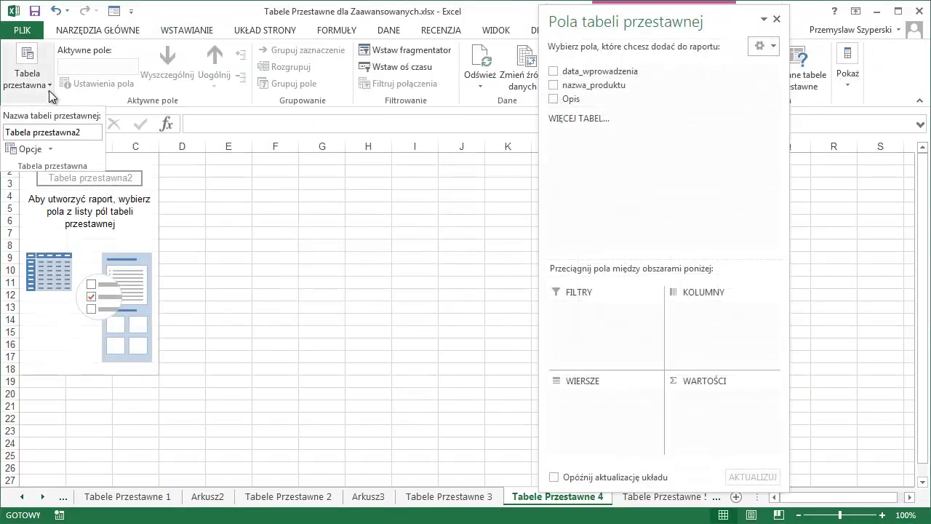
{"action": "left_click", "coordinate": [27, 149]}
{"action": "left_click", "coordinate": [530, 97]}
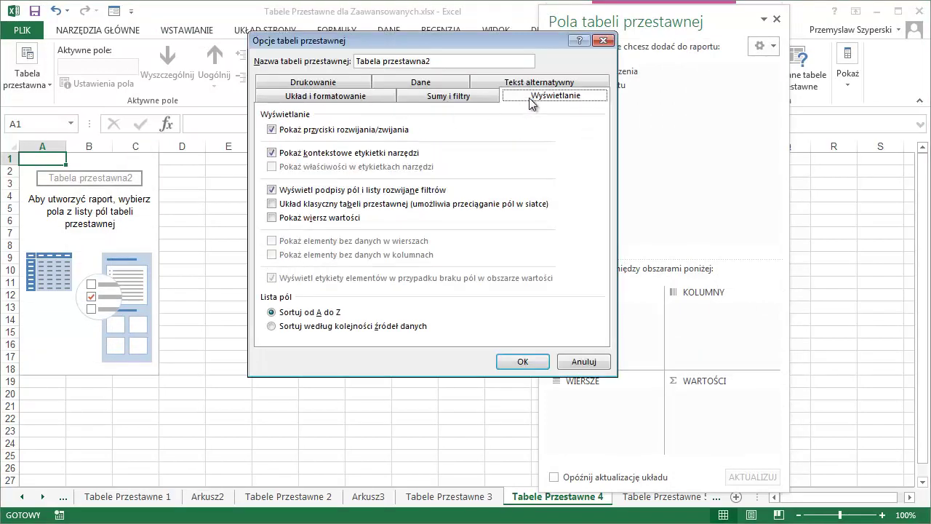
{"action": "left_click", "coordinate": [271, 203]}
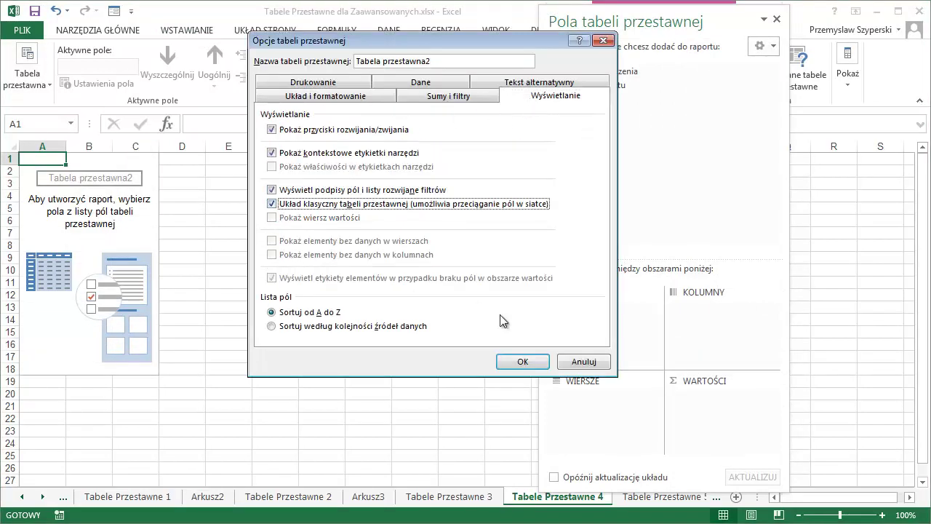
{"action": "left_click", "coordinate": [522, 361]}
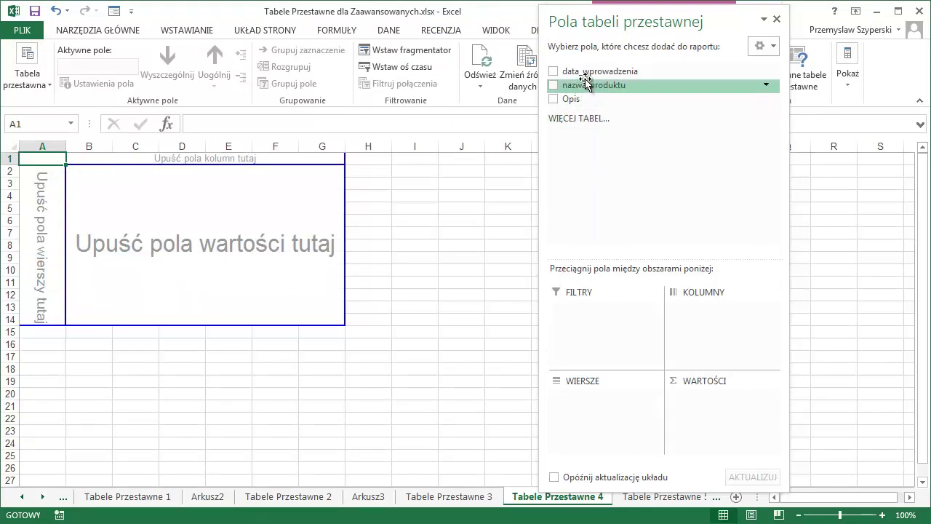
Put product names in rows with a count of data_wprowadzenia, then go to Tabele Przestawne 5
{"action": "left_click_drag", "start_coordinate": [600, 87], "coordinate": [45, 227]}
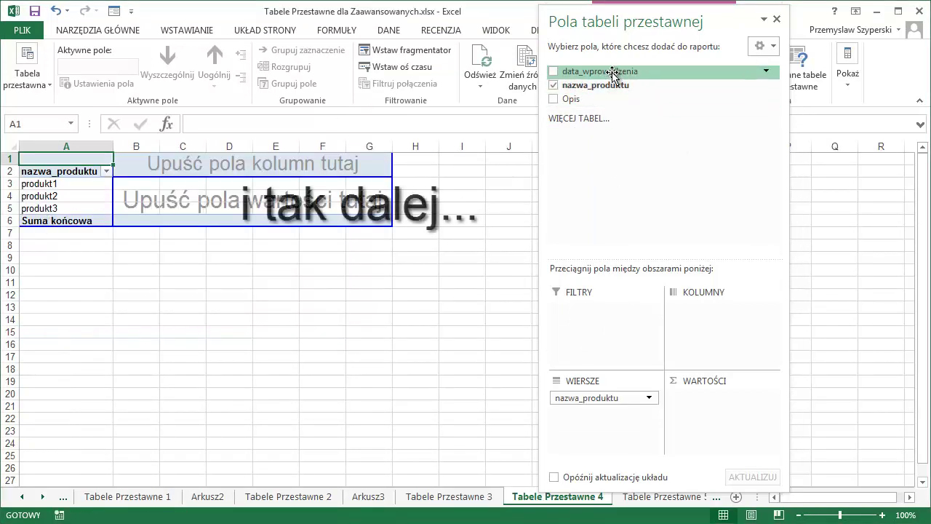
{"action": "left_click_drag", "start_coordinate": [600, 71], "coordinate": [209, 195]}
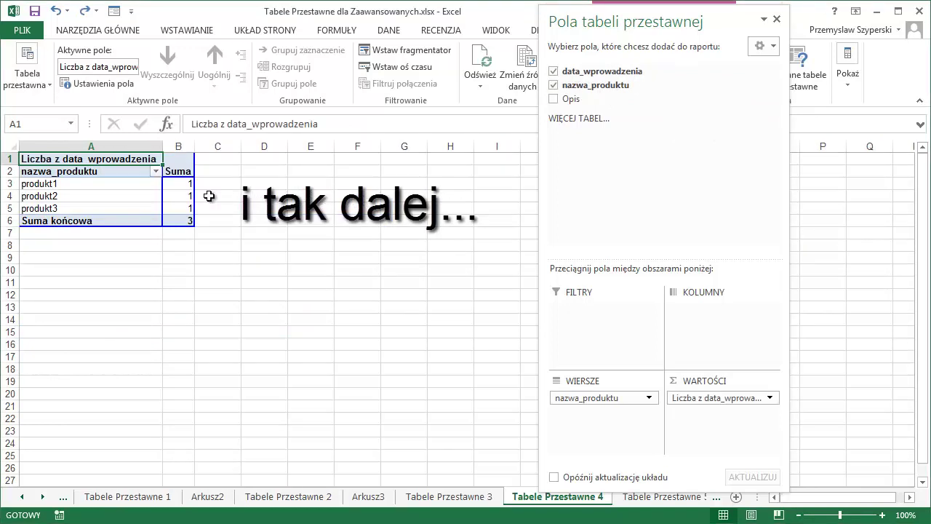
{"action": "left_click", "coordinate": [776, 19]}
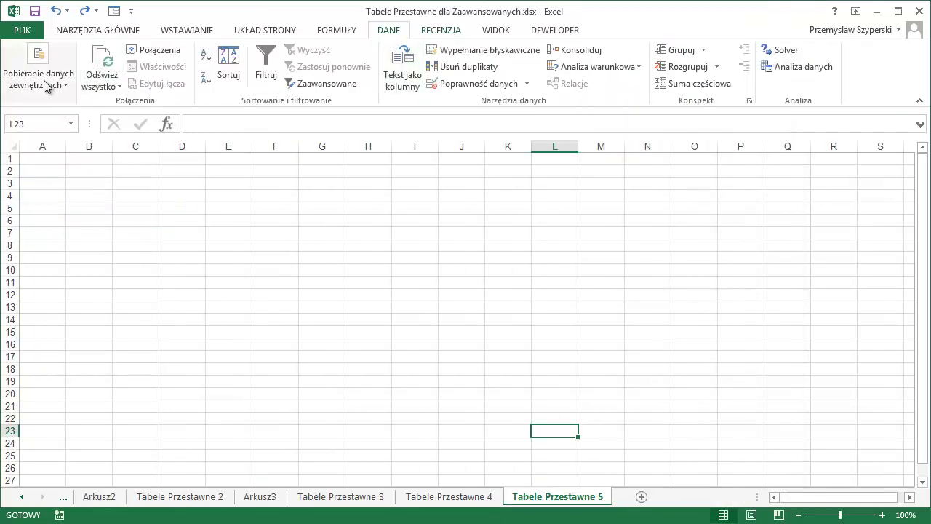
{"action": "left_click", "coordinate": [46, 87]}
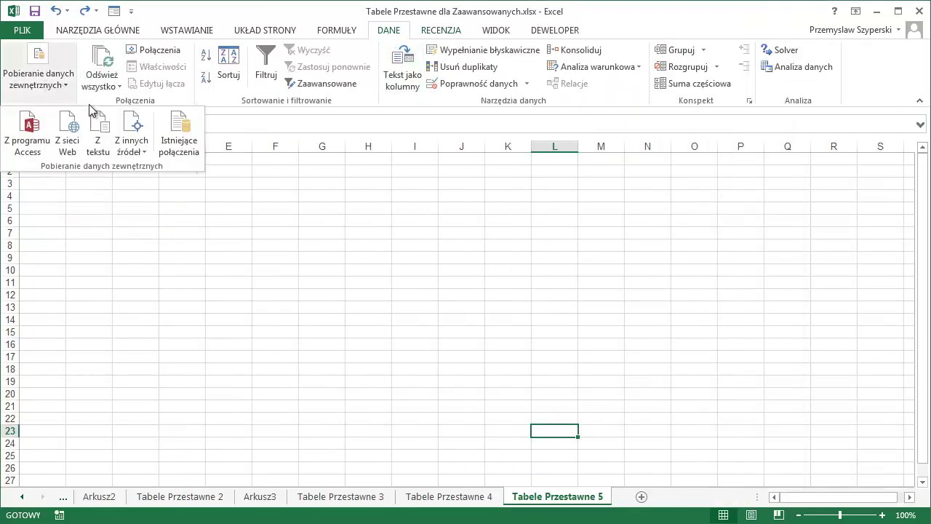
Start a Microsoft Query import using MS Access Database* as the source
{"action": "left_click", "coordinate": [141, 150]}
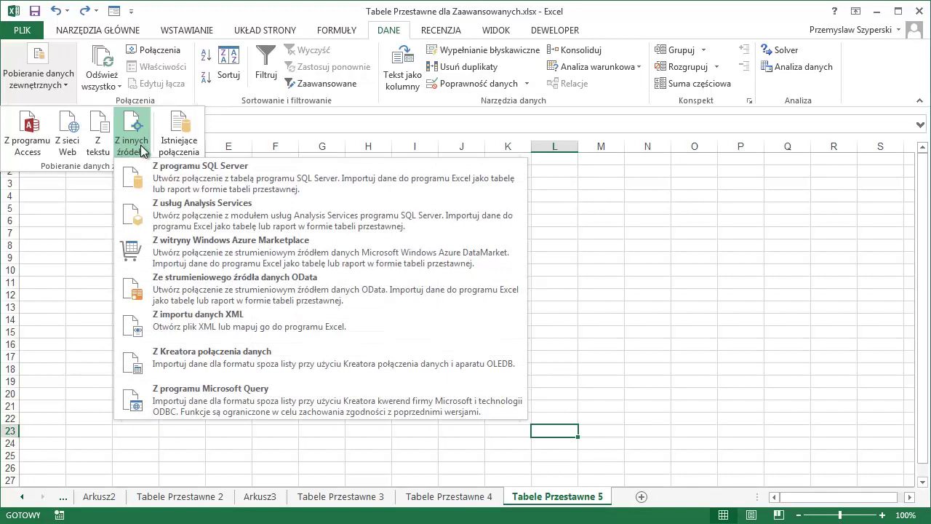
{"action": "left_click", "coordinate": [262, 405]}
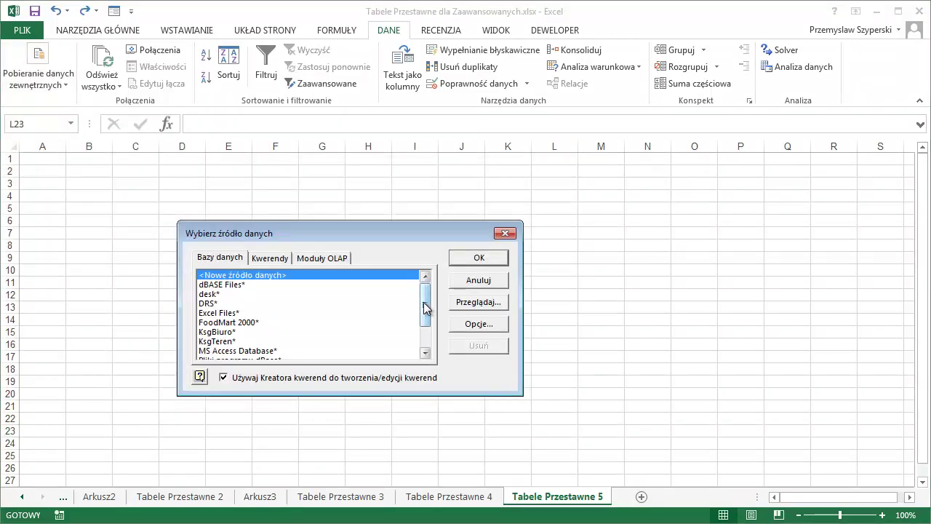
{"action": "left_click_drag", "start_coordinate": [426, 308], "coordinate": [425, 325]}
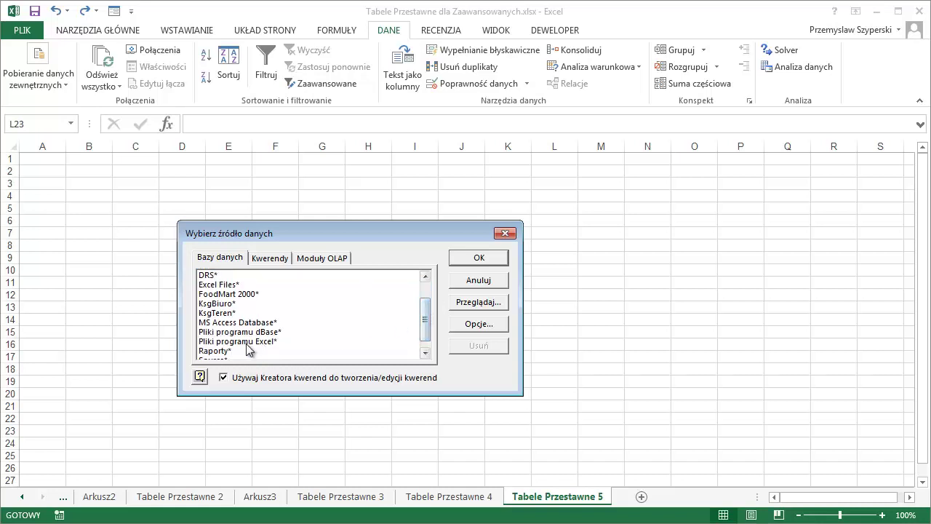
{"action": "left_click", "coordinate": [237, 322]}
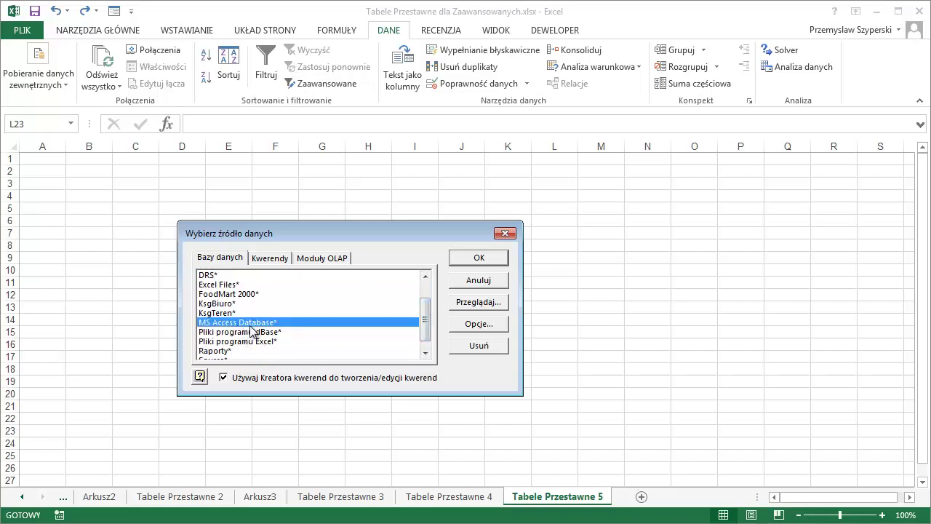
{"action": "left_click", "coordinate": [471, 259]}
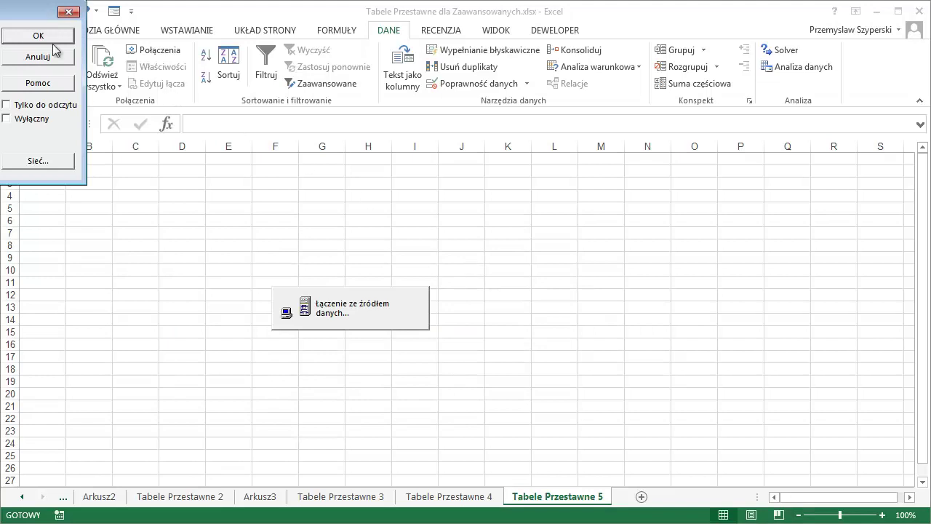
Browse to and select the BazaDanych.mdb database for the query
{"action": "left_click_drag", "start_coordinate": [466, 272], "coordinate": [640, 246]}
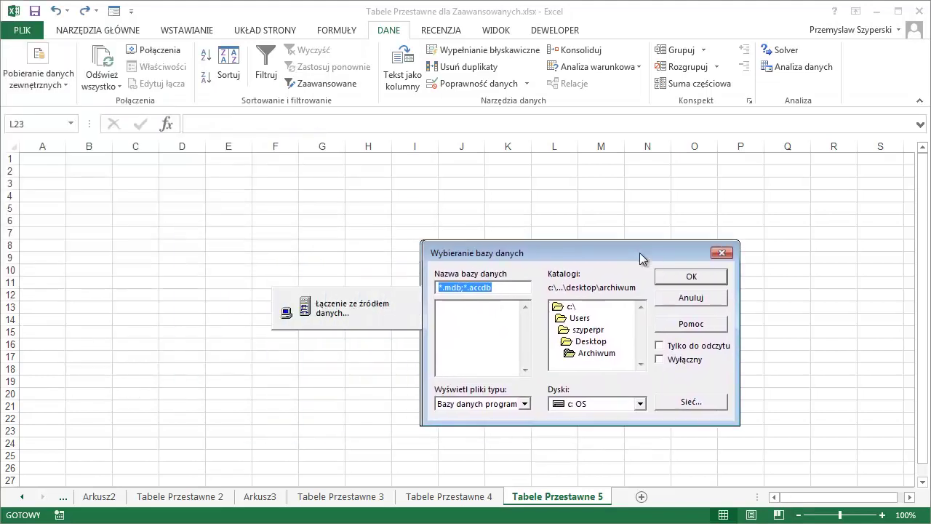
{"action": "double_click", "coordinate": [611, 334]}
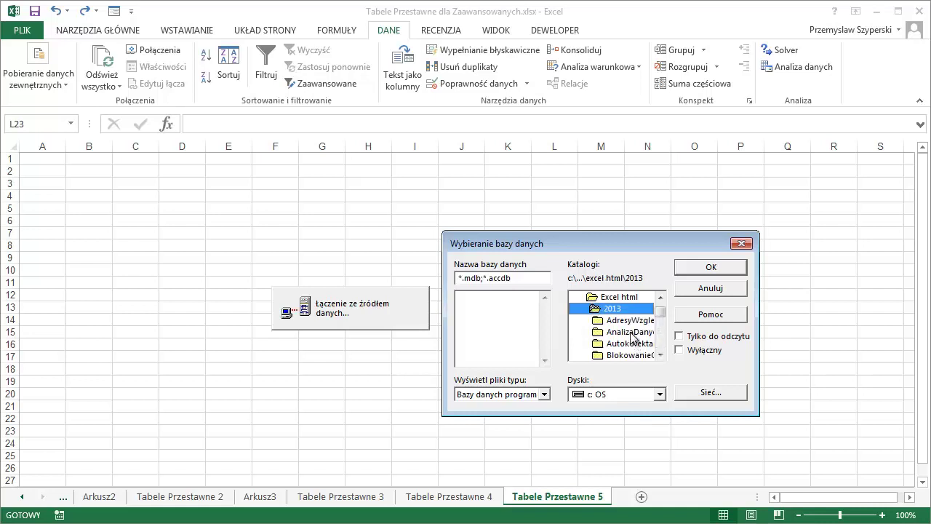
{"action": "left_click_drag", "start_coordinate": [660, 308], "coordinate": [665, 336]}
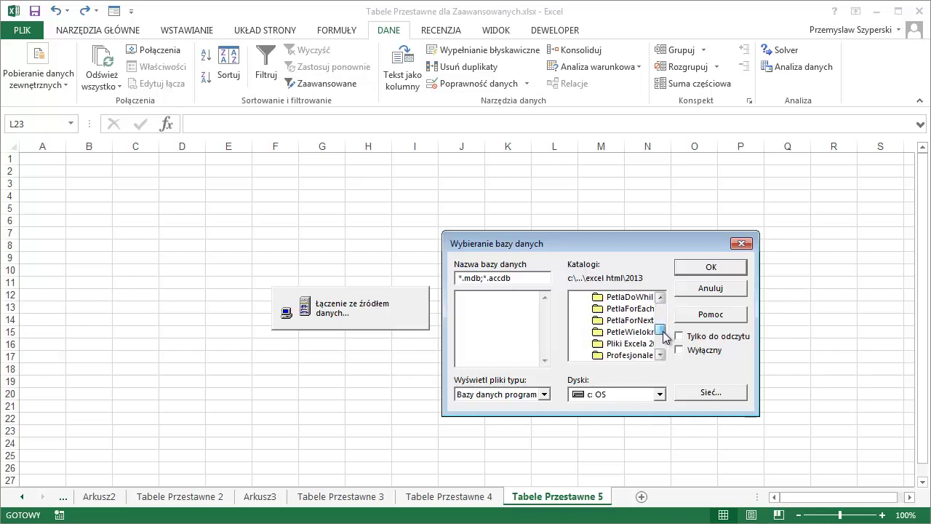
{"action": "double_click", "coordinate": [630, 343]}
{"action": "left_click", "coordinate": [523, 297]}
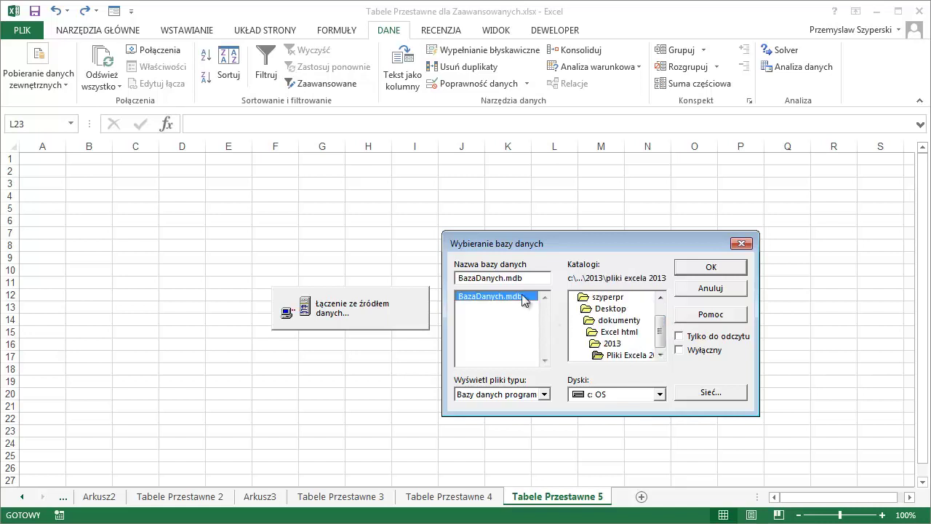
{"action": "left_click", "coordinate": [712, 266]}
{"action": "left_click_drag", "start_coordinate": [630, 209], "coordinate": [424, 207]}
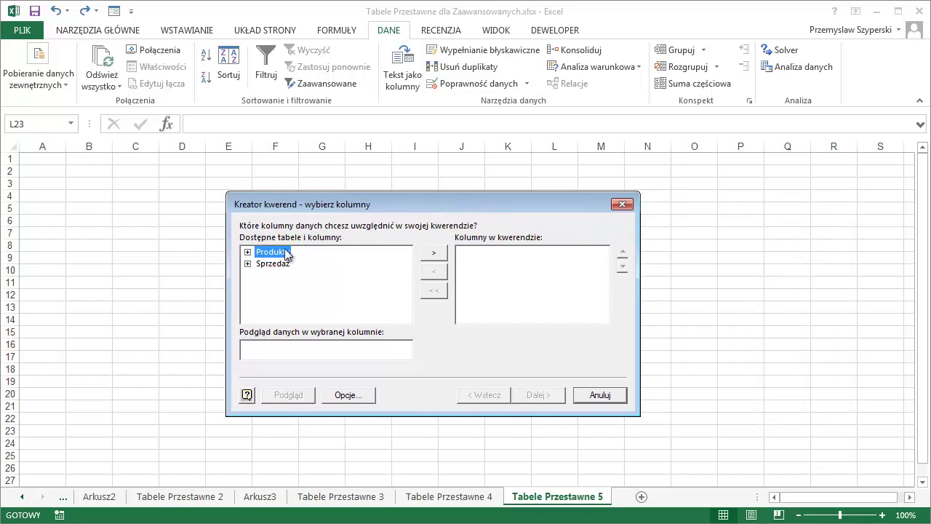
Add nazwa_produktu and Opis from the Produkty table to the query columns
{"action": "left_click", "coordinate": [248, 252]}
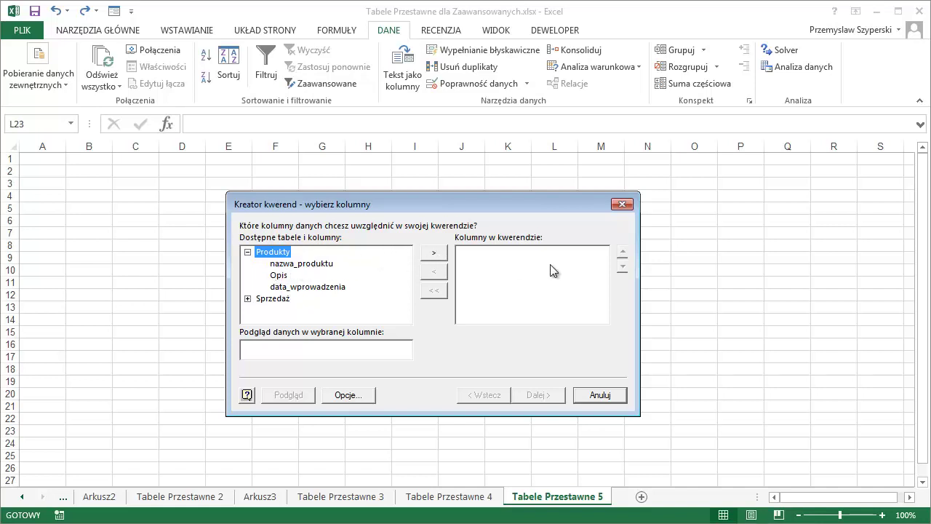
{"action": "double_click", "coordinate": [309, 265]}
{"action": "double_click", "coordinate": [285, 265]}
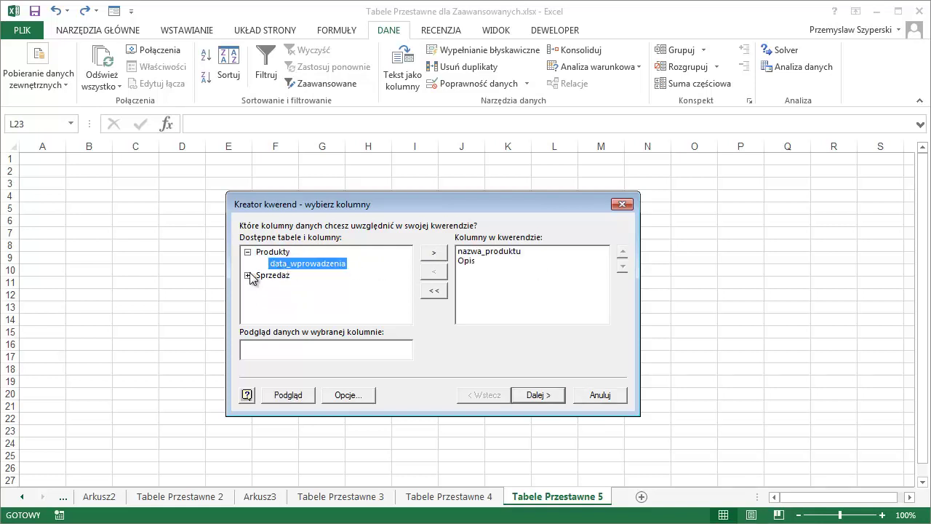
Add Sprzedaż's nazwa_produktu, Numer, sprzedaż and miesiąc columns to the query
{"action": "left_click", "coordinate": [248, 275]}
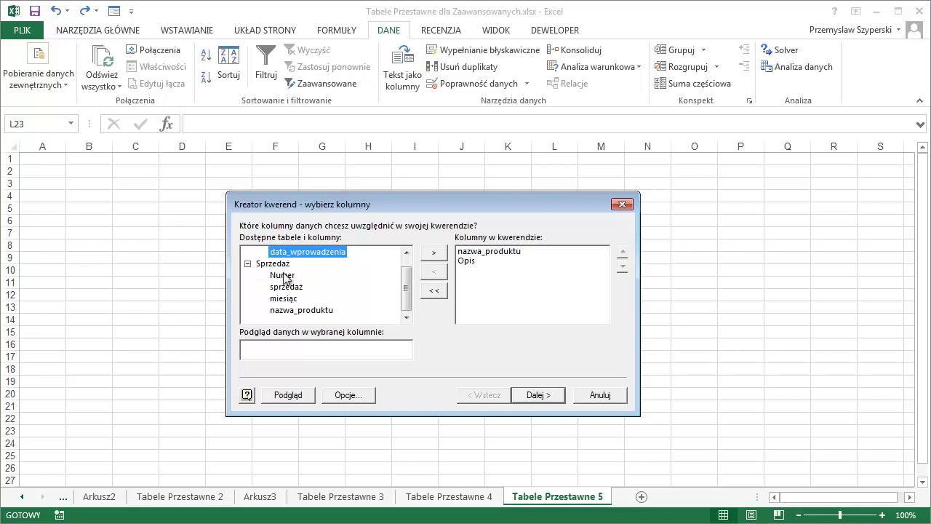
{"action": "left_click", "coordinate": [285, 276]}
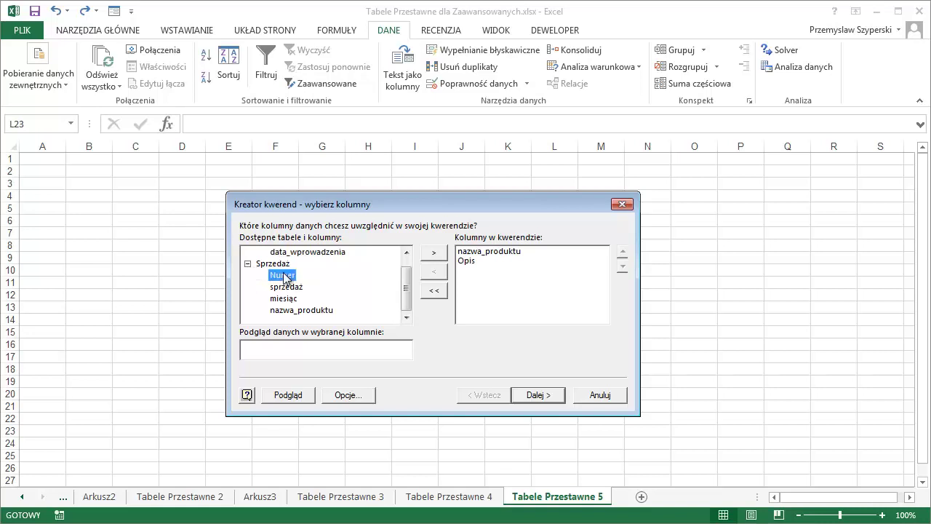
{"action": "left_click", "coordinate": [296, 309]}
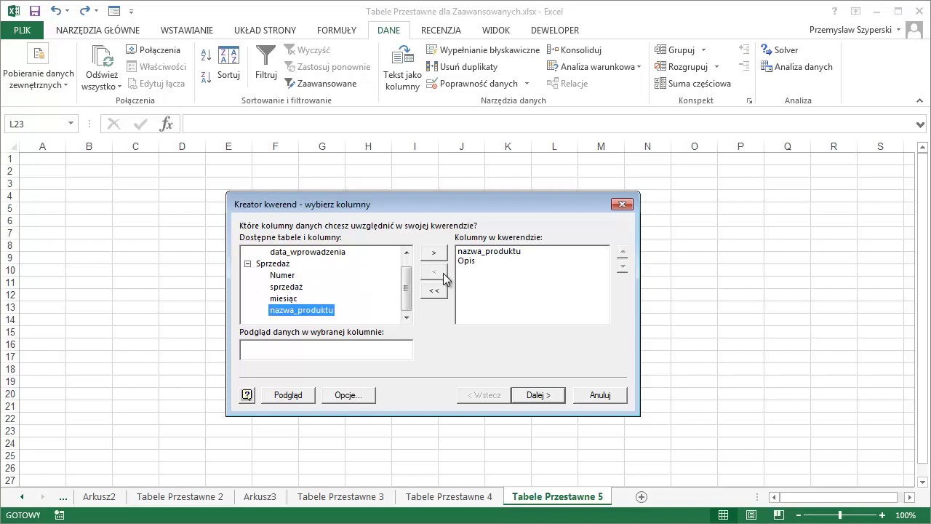
{"action": "left_click", "coordinate": [434, 256]}
{"action": "left_click", "coordinate": [284, 287]}
{"action": "left_click", "coordinate": [436, 255]}
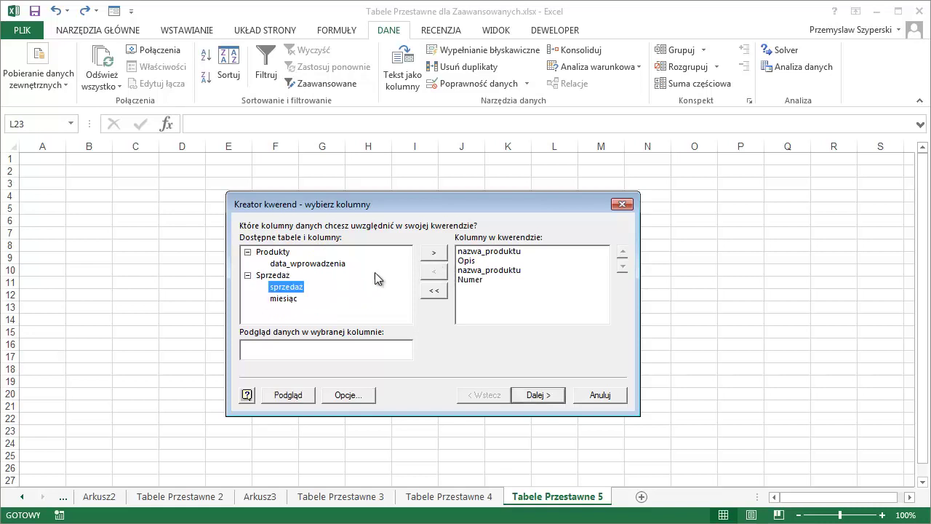
{"action": "double_click", "coordinate": [291, 287]}
{"action": "double_click", "coordinate": [291, 288]}
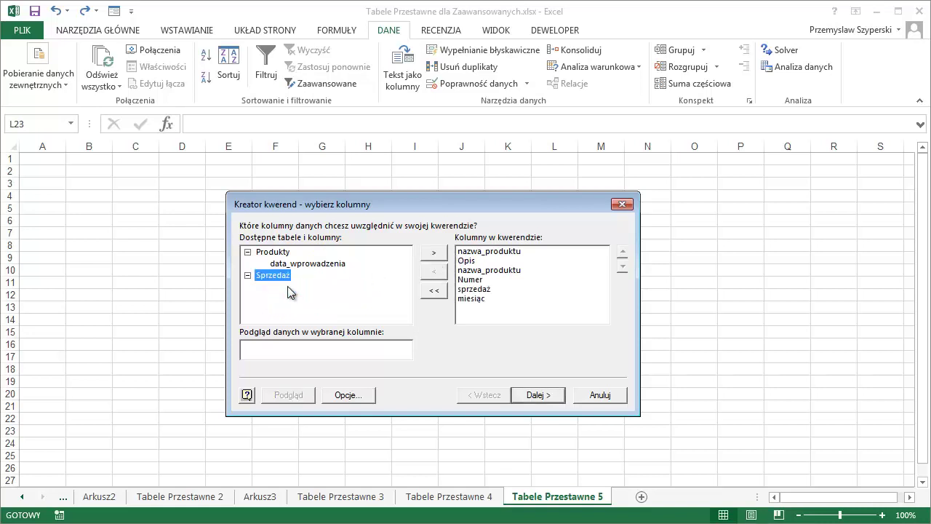
Leave the query's filter conditions empty for all columns and continue
{"action": "left_click", "coordinate": [538, 395]}
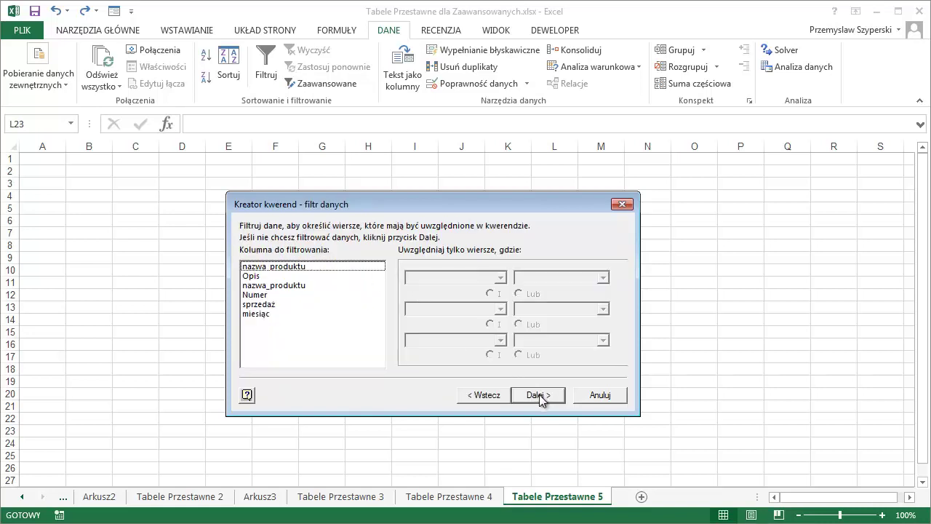
{"action": "left_click", "coordinate": [297, 267]}
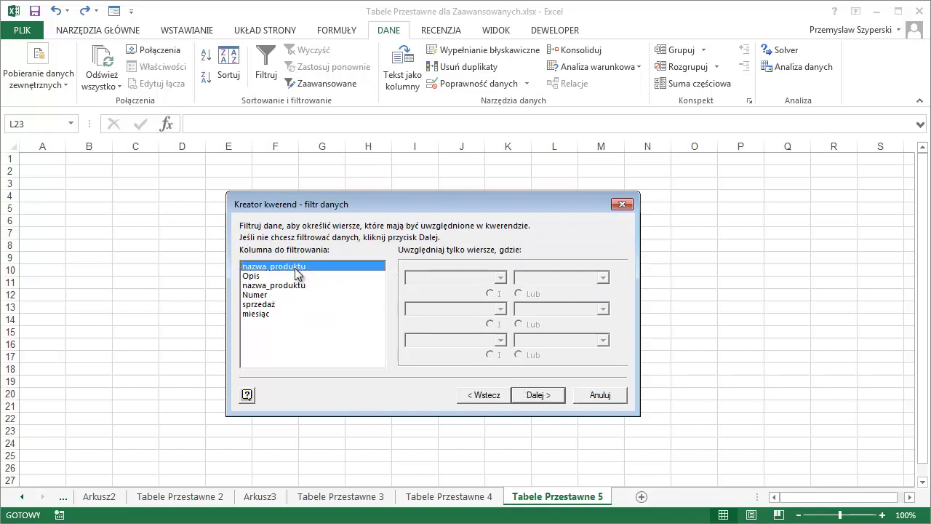
{"action": "left_click", "coordinate": [501, 279]}
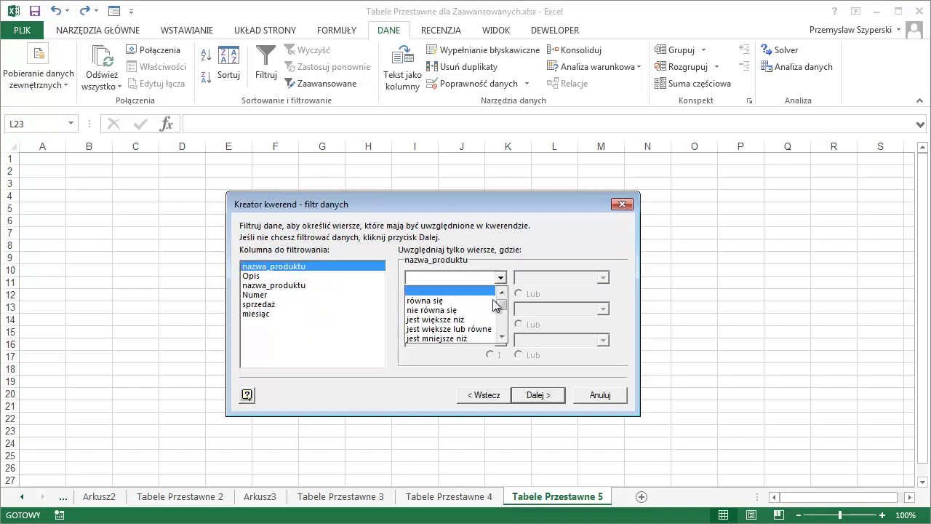
{"action": "mouse_move", "coordinate": [502, 297]}
{"action": "left_mouse_down"}
{"action": "mouse_move", "coordinate": [502, 322]}
{"action": "mouse_move", "coordinate": [501, 300]}
{"action": "left_mouse_up"}
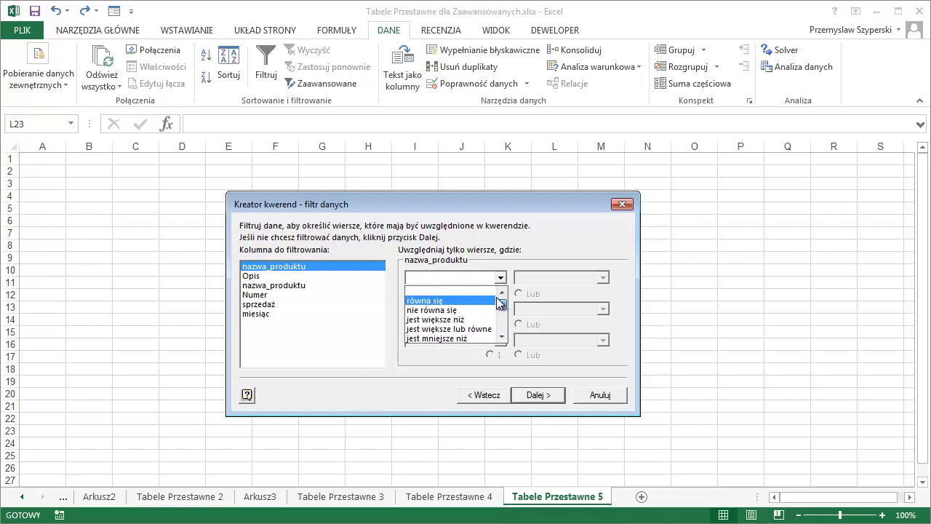
{"action": "left_click", "coordinate": [501, 277]}
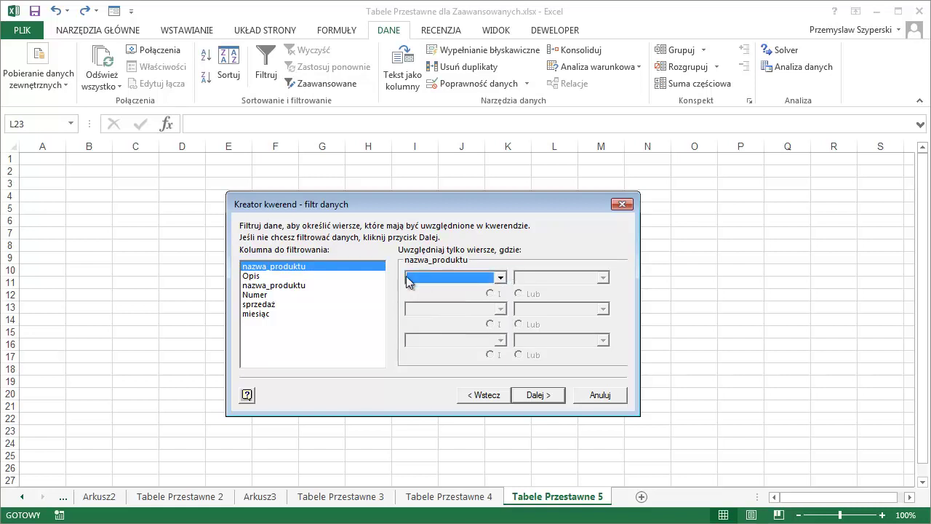
{"action": "left_click_drag", "start_coordinate": [322, 285], "coordinate": [320, 295]}
{"action": "left_click", "coordinate": [320, 283]}
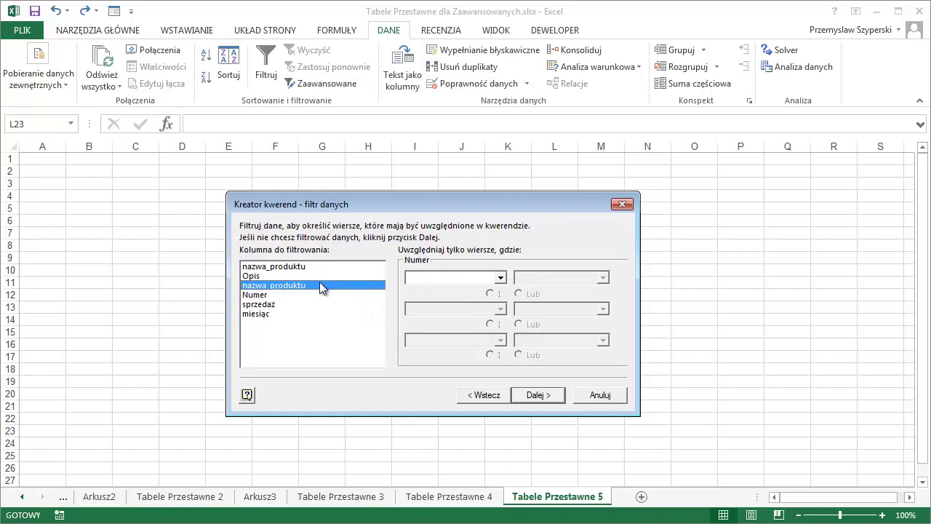
{"action": "left_click_drag", "start_coordinate": [318, 284], "coordinate": [293, 305]}
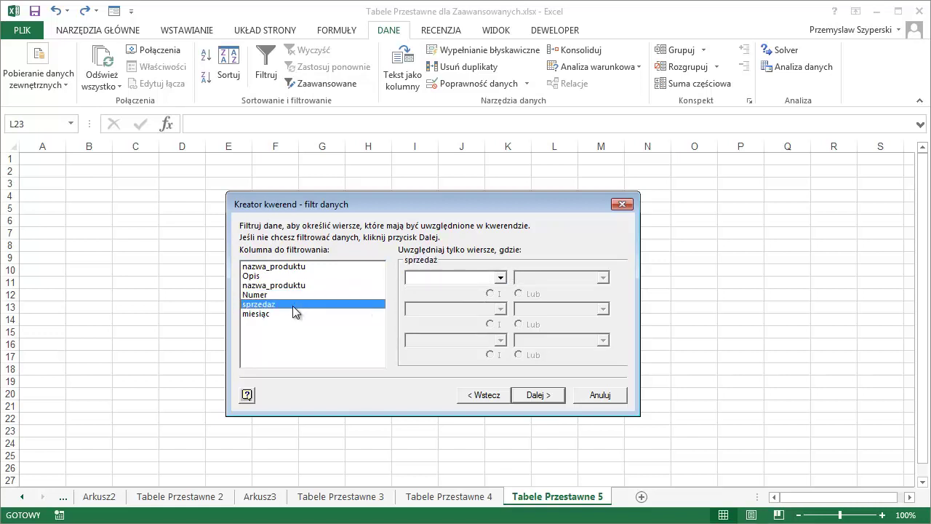
{"action": "left_click", "coordinate": [536, 393]}
Skip sorting, finish the query and load it as a pivot table report at $L$23
{"action": "left_click", "coordinate": [423, 275]}
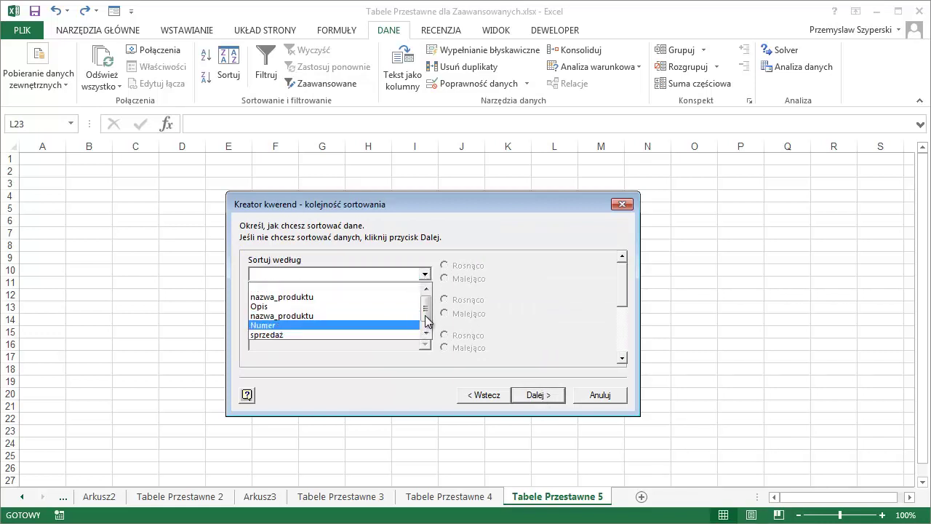
{"action": "left_click", "coordinate": [541, 381]}
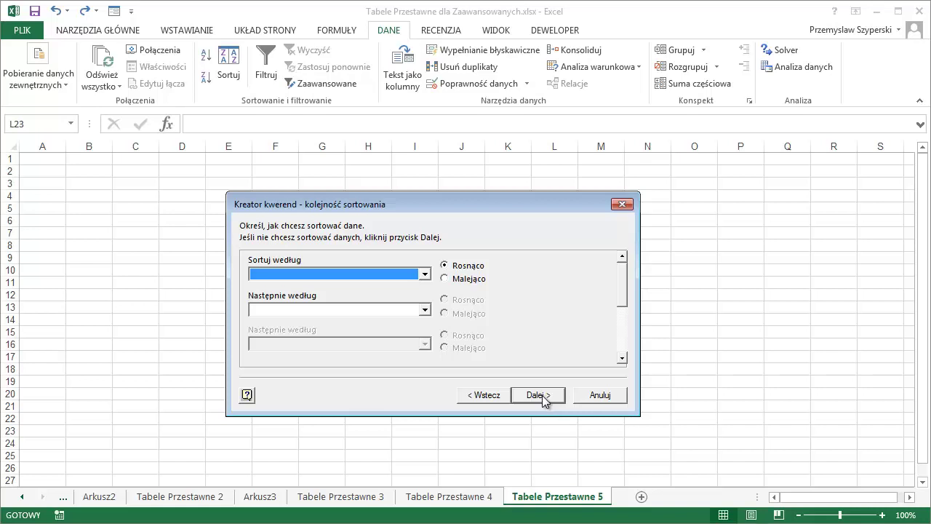
{"action": "left_click", "coordinate": [541, 395]}
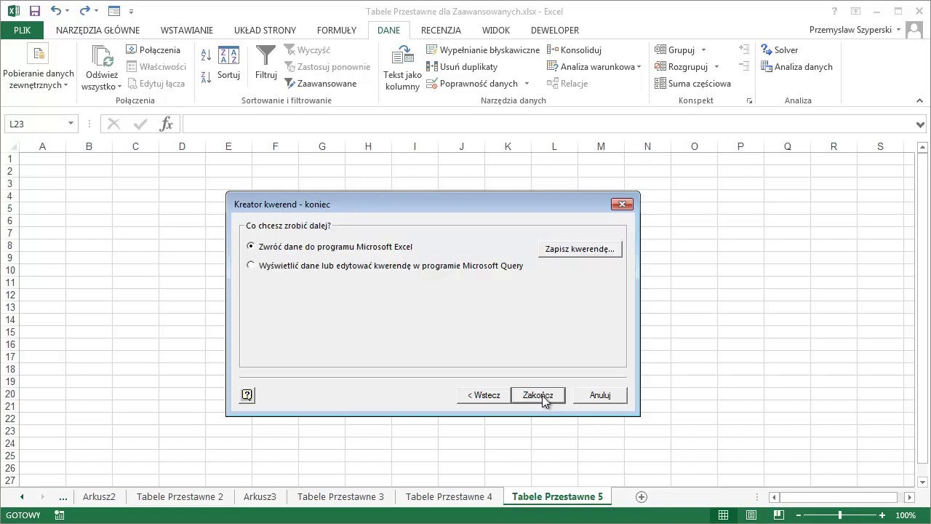
{"action": "left_click", "coordinate": [542, 395]}
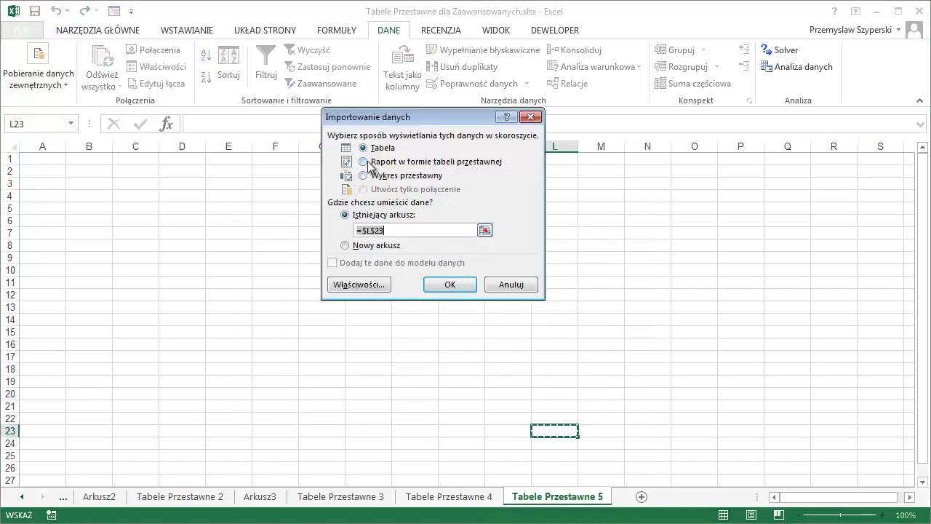
{"action": "left_click", "coordinate": [365, 162]}
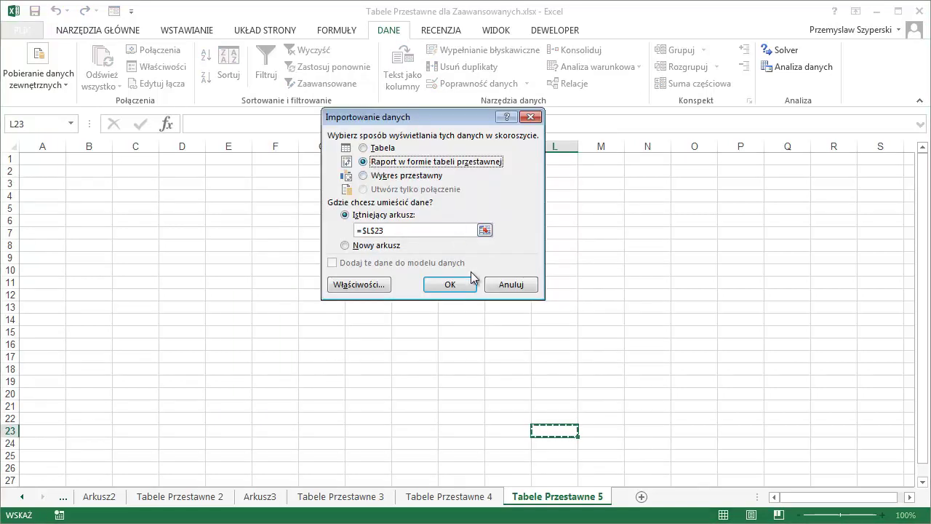
{"action": "left_click", "coordinate": [440, 284]}
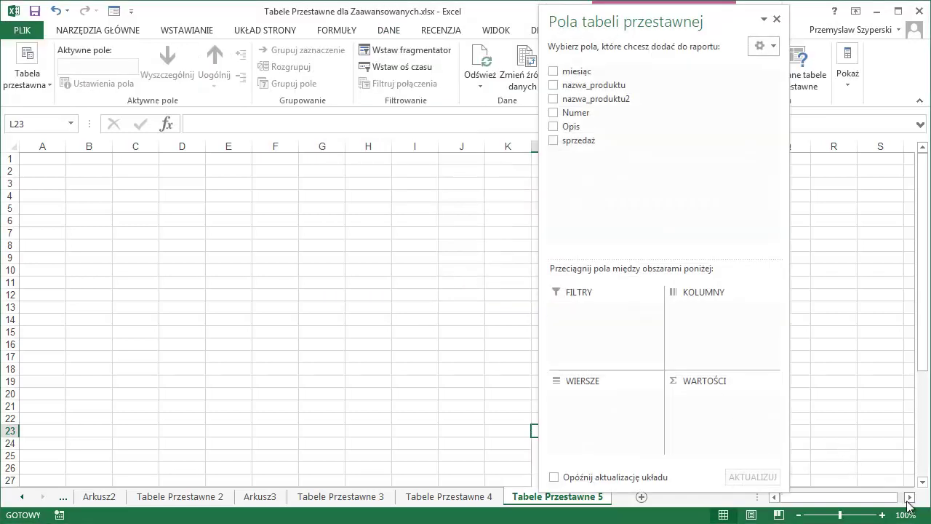
Enable 'Układ klasyczny tabeli przestawnej' on the Wyświetlanie tab of the pivot table options
{"action": "left_click", "coordinate": [909, 496]}
{"action": "left_click", "coordinate": [923, 483]}
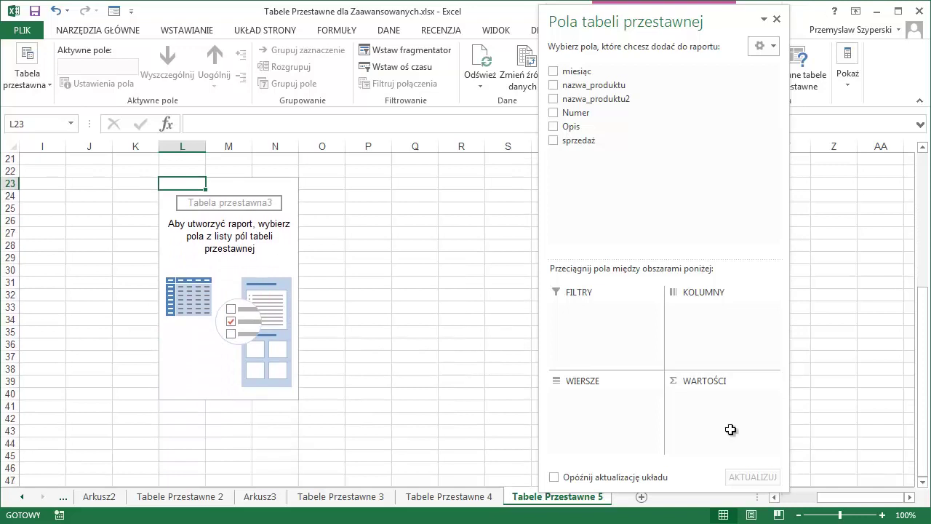
{"action": "left_click", "coordinate": [48, 85]}
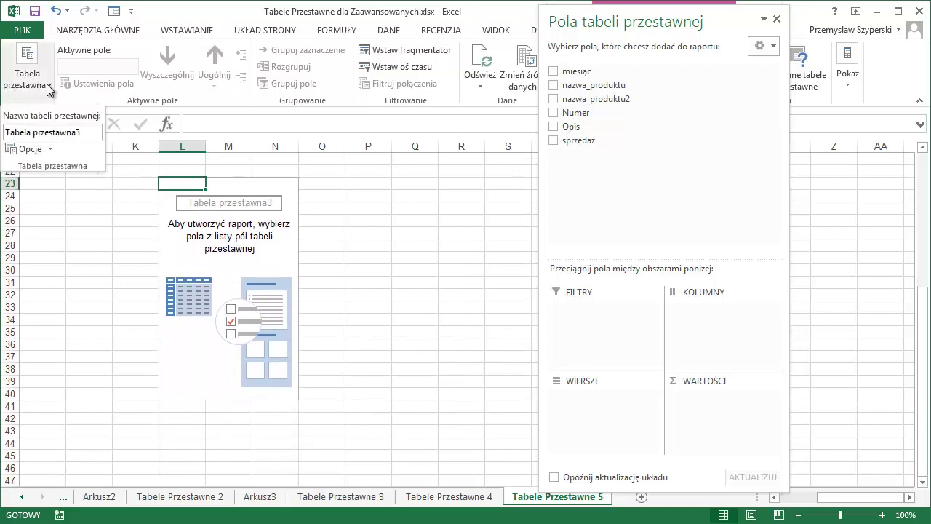
{"action": "left_click", "coordinate": [49, 149]}
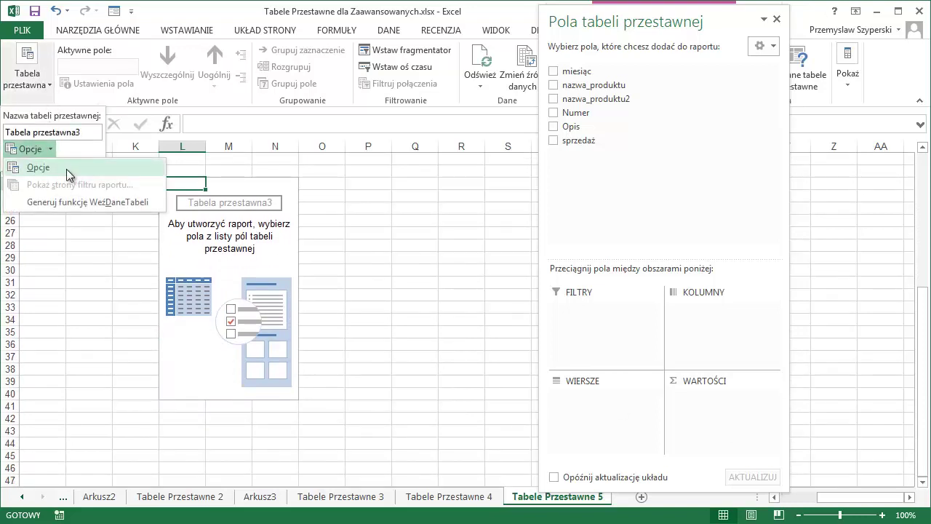
{"action": "left_click", "coordinate": [66, 169]}
{"action": "left_click", "coordinate": [551, 95]}
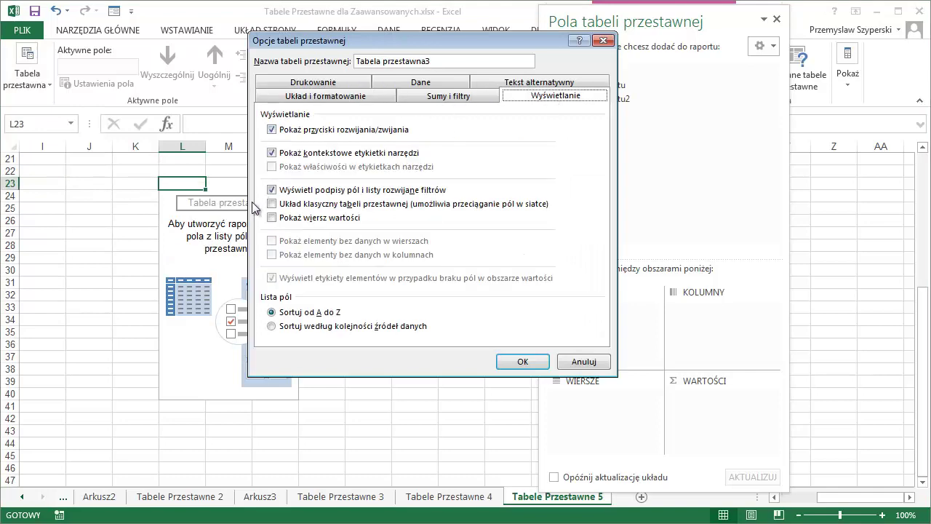
{"action": "left_click", "coordinate": [272, 204]}
{"action": "left_click", "coordinate": [521, 361]}
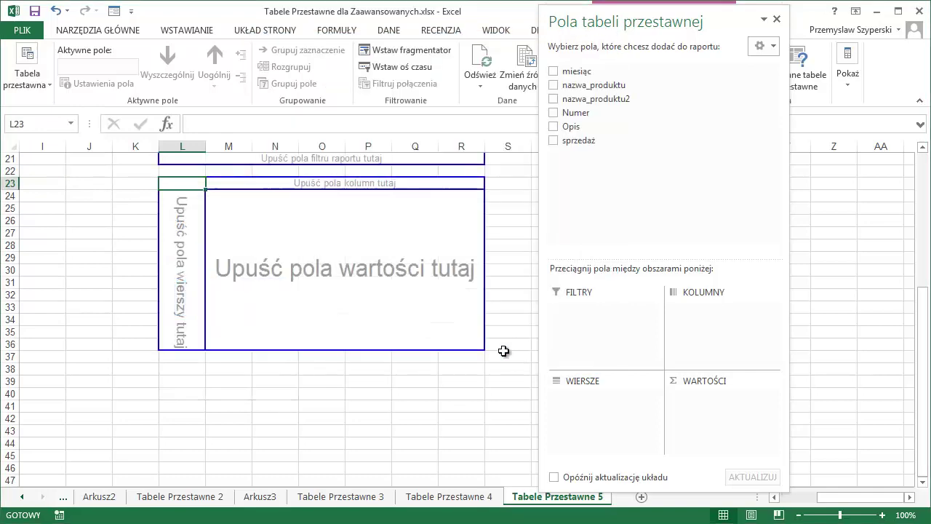
{"action": "mouse_move", "coordinate": [655, 140]}
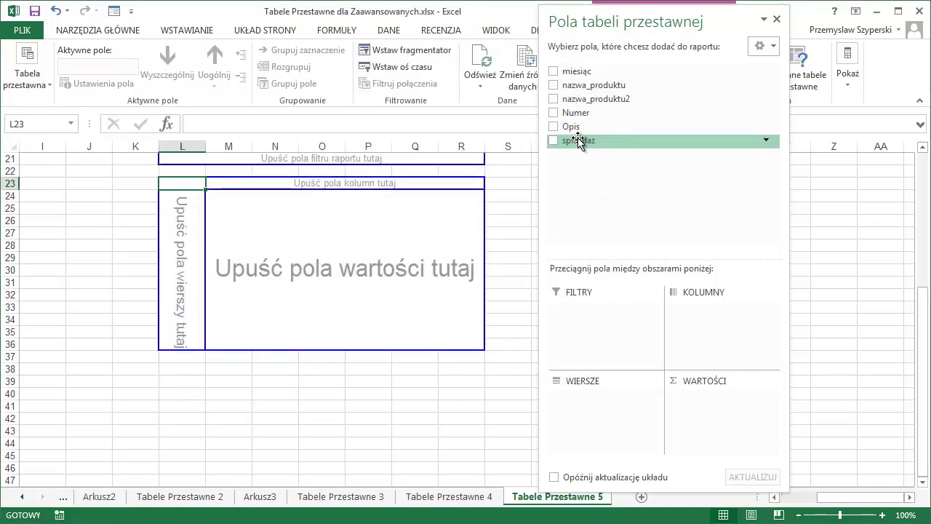
Drag nazwa_produktu to rows, sprzedaż to values and miesiąc to columns of the pivot
{"action": "left_click_drag", "start_coordinate": [588, 86], "coordinate": [180, 248]}
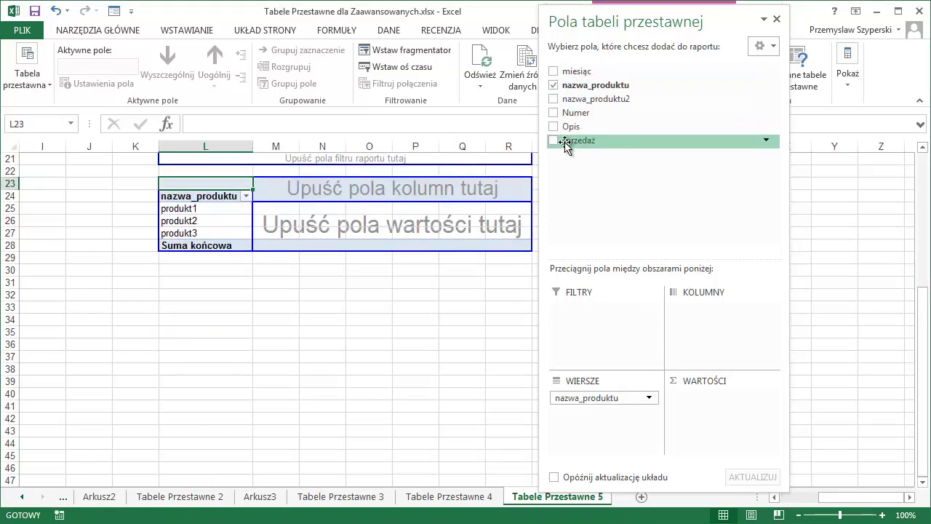
{"action": "left_click_drag", "start_coordinate": [566, 143], "coordinate": [360, 230]}
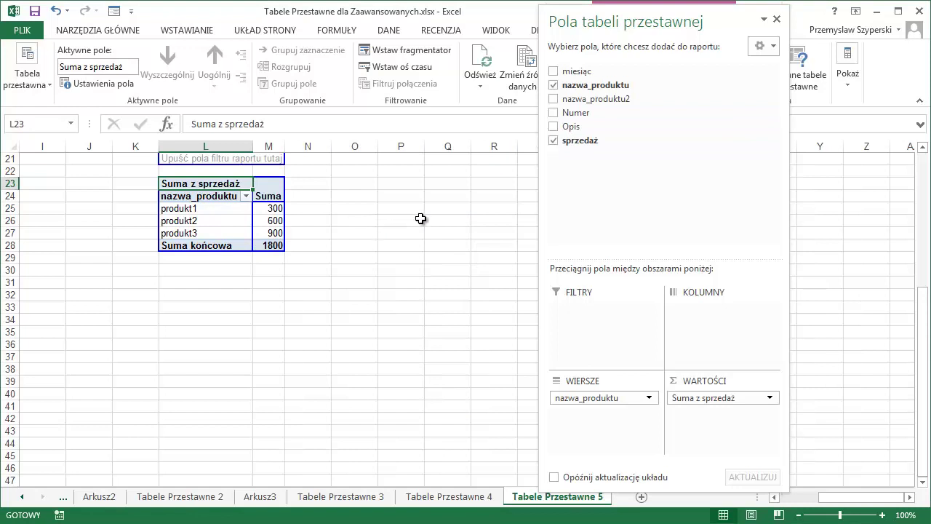
{"action": "left_click_drag", "start_coordinate": [588, 72], "coordinate": [268, 191]}
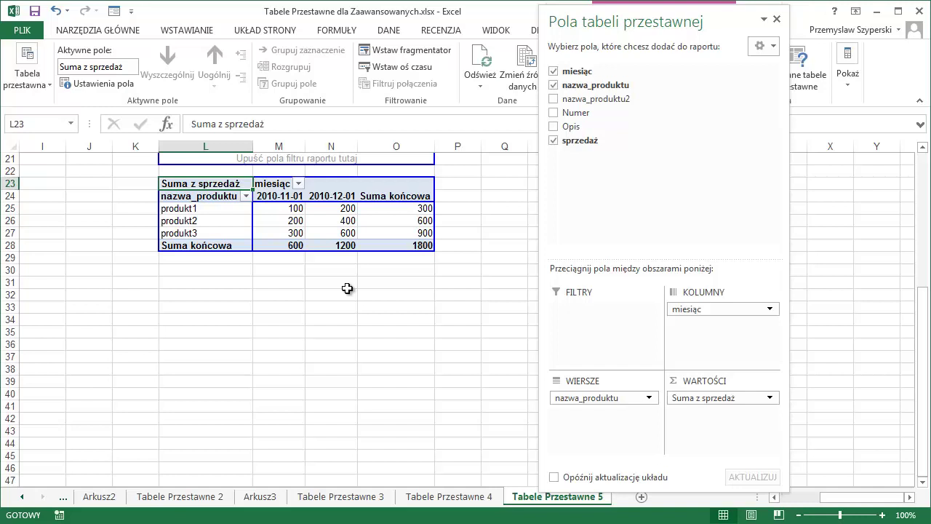
Refresh the pivot table data with Odśwież from a value cell's context menu
{"action": "right_click", "coordinate": [281, 221]}
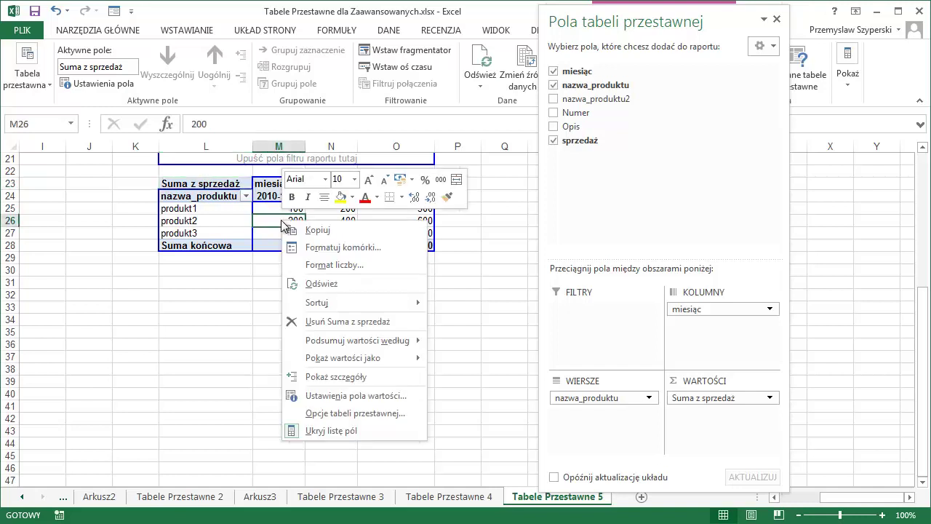
{"action": "left_click", "coordinate": [337, 285]}
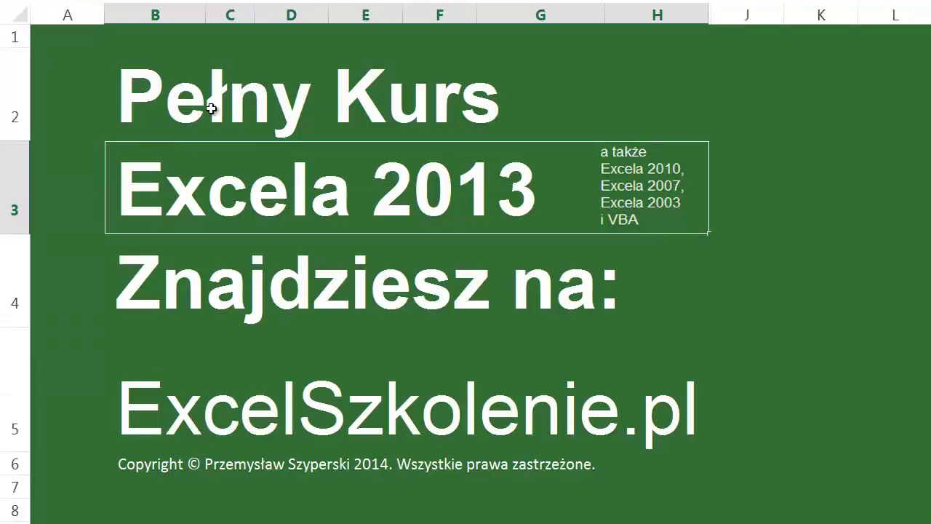
{"action": "key", "text": "Down"}
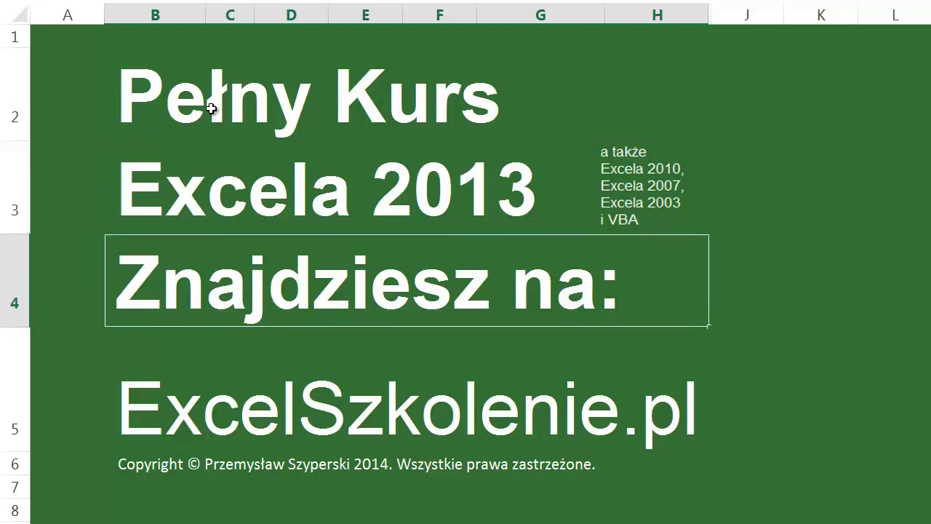
{"action": "key", "text": "Down"}
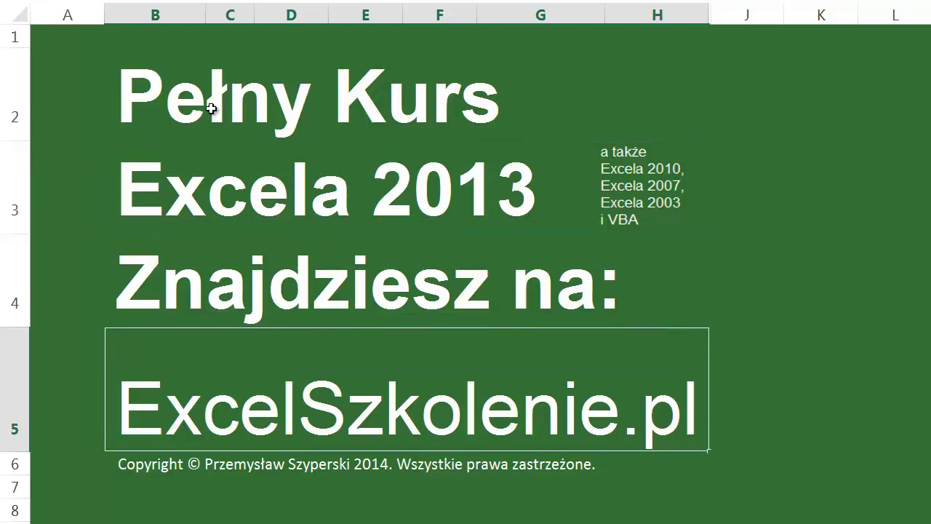